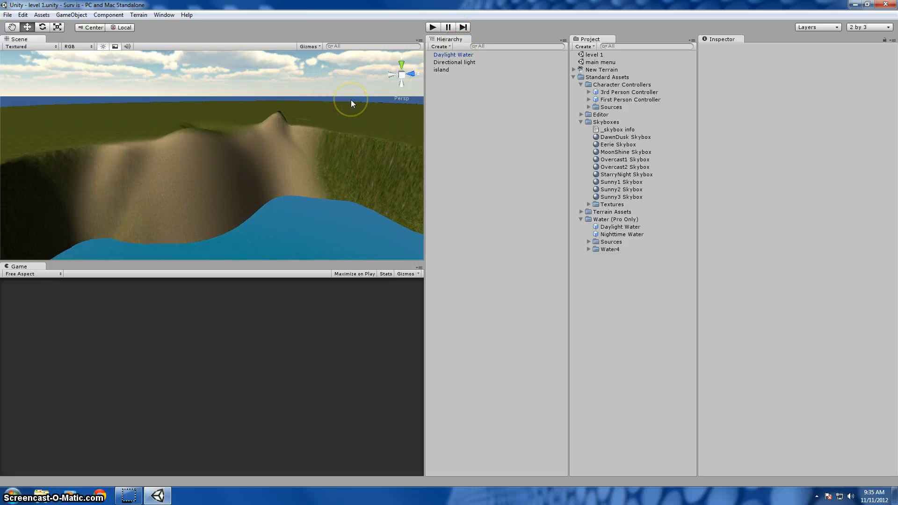
# Place a First Person Controller on the sandy slope beside the water in the island's cove
pyautogui.moveTo(351, 100); pyautogui.dragTo(269, 155, button='right')
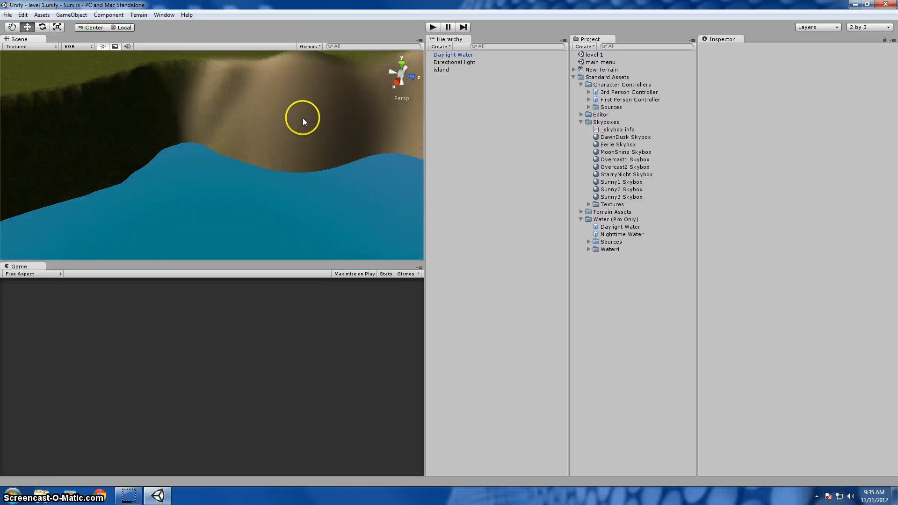
pyautogui.moveTo(314, 111); pyautogui.dragTo(294, 107, button='right')
pyautogui.scroll(-10, 348, 124)
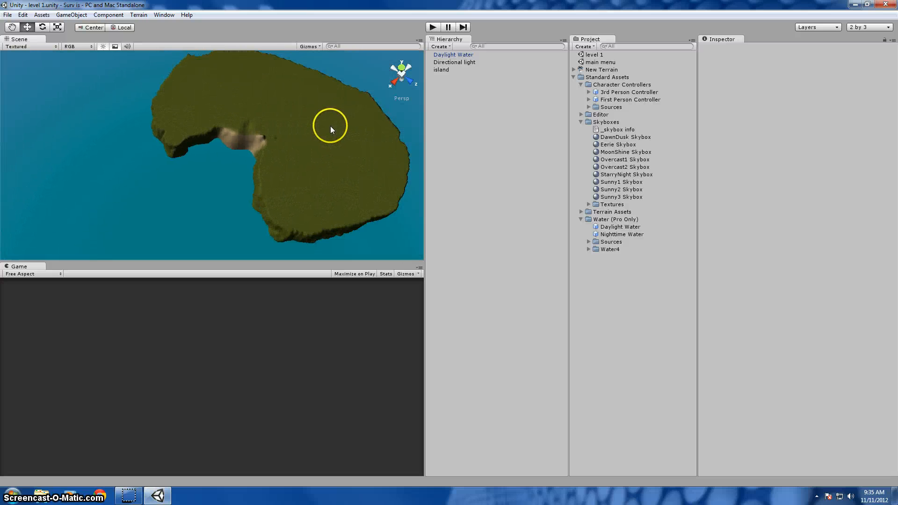
pyautogui.scroll(10, 294, 160)
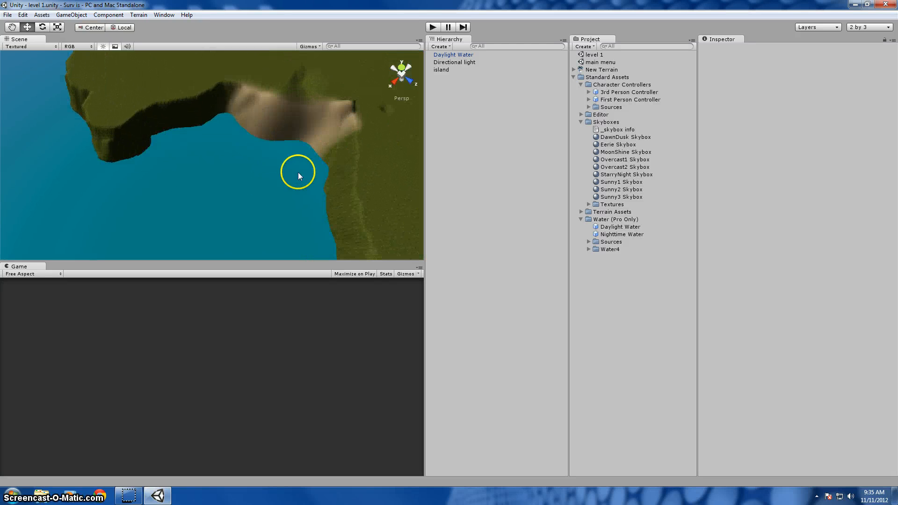
pyautogui.scroll(10, 299, 173)
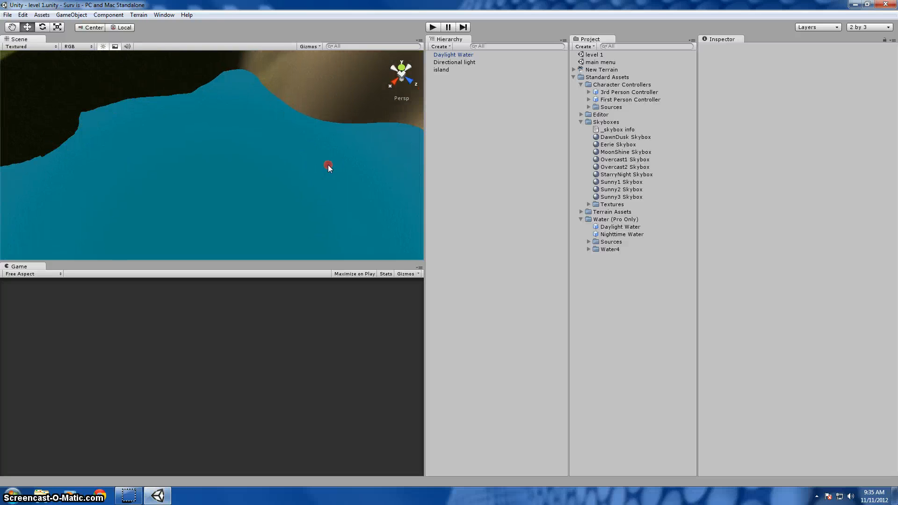
pyautogui.moveTo(328, 166); pyautogui.dragTo(466, 61, button='right')
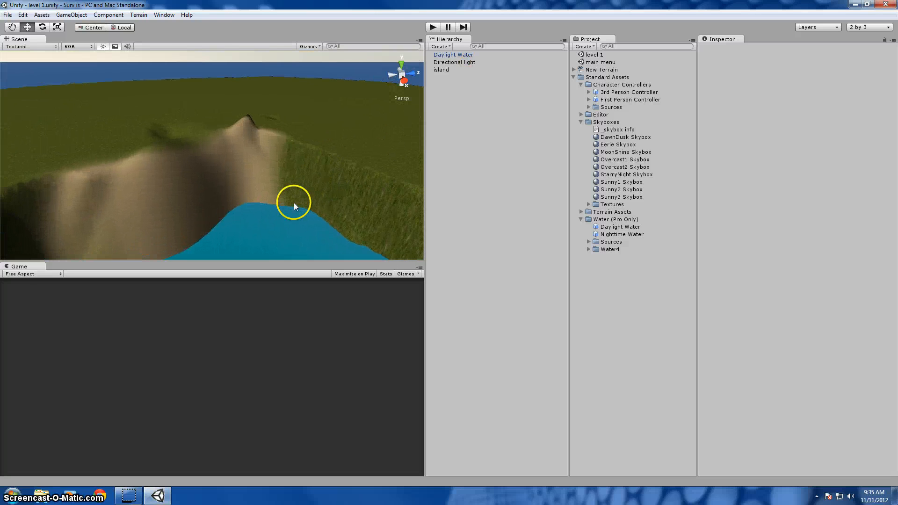
pyautogui.scroll(5, 272, 197)
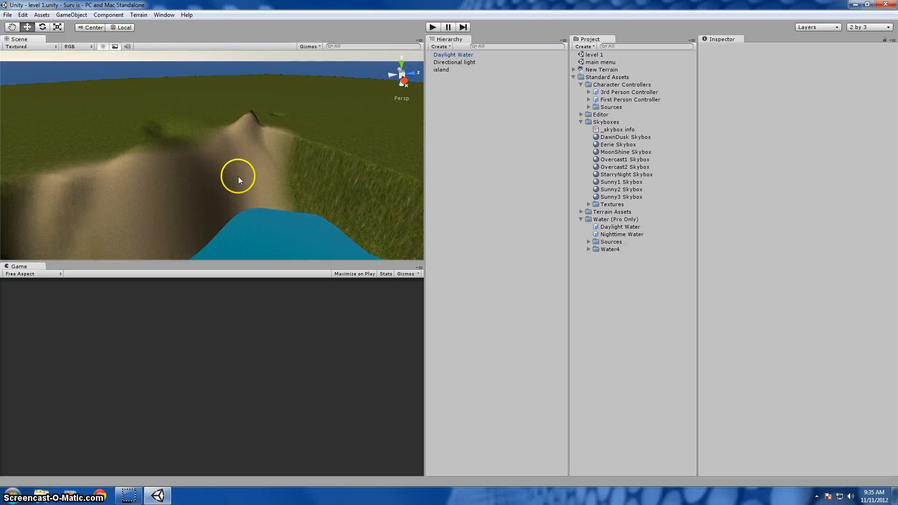
pyautogui.scroll(5, 241, 176)
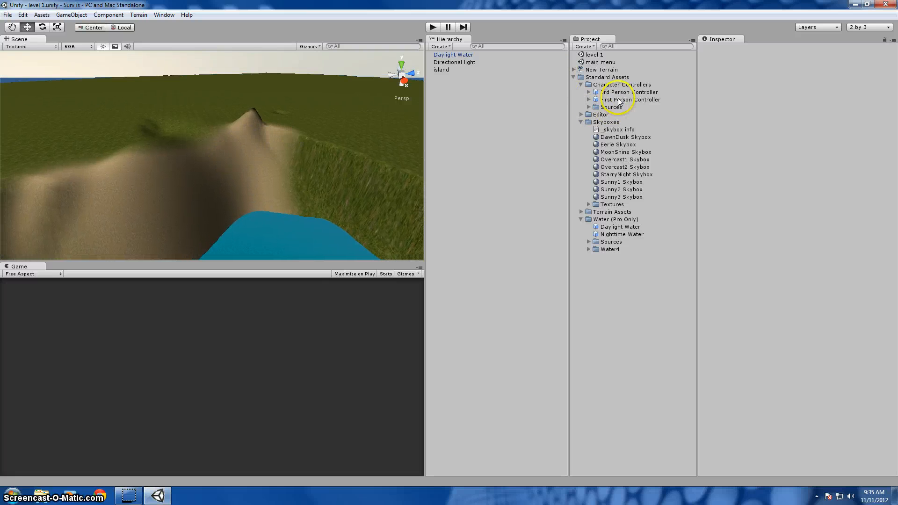
pyautogui.moveTo(618, 101); pyautogui.dragTo(226, 191)
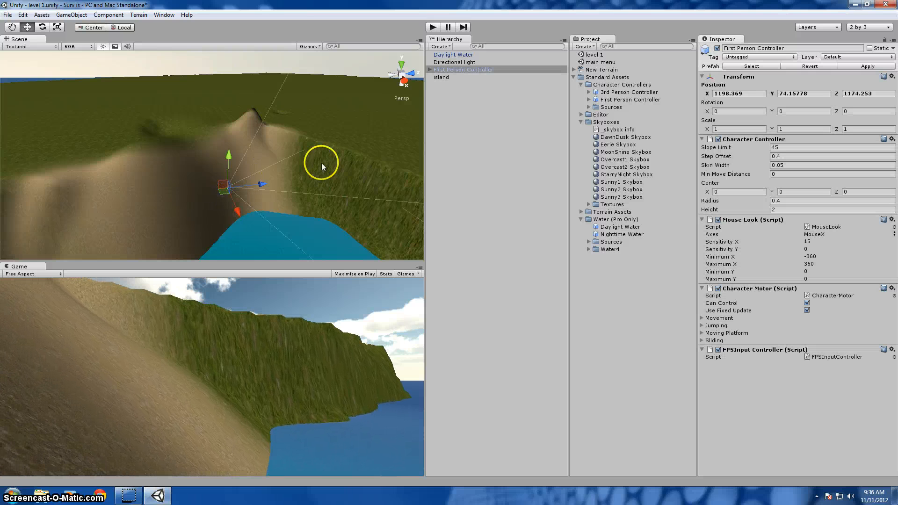
# Move the First Person Controller along the sandy slope to about X 1199.3, Y 75.2, Z 1190.9
pyautogui.doubleClick(459, 69)
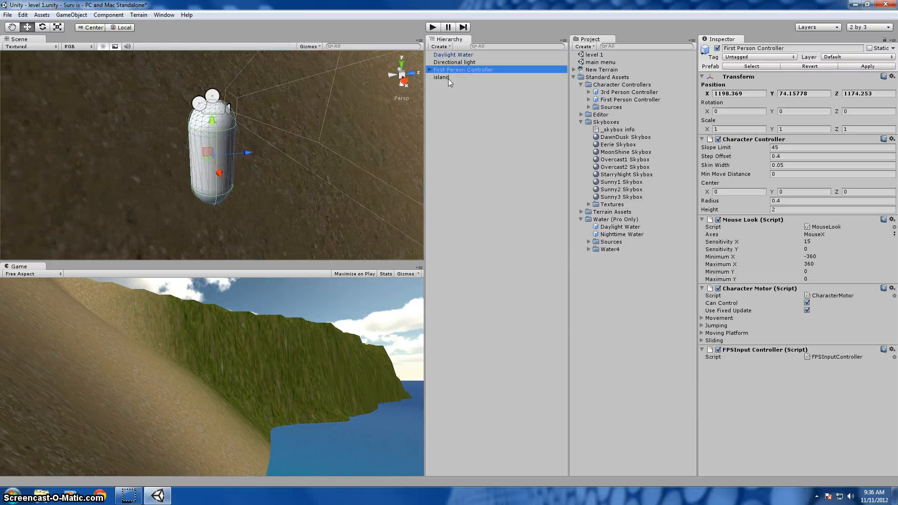
pyautogui.moveTo(210, 121); pyautogui.dragTo(256, 132)
pyautogui.moveTo(312, 147); pyautogui.dragTo(530, 130, button='right')
pyautogui.moveTo(218, 182); pyautogui.dragTo(192, 217, button='right')
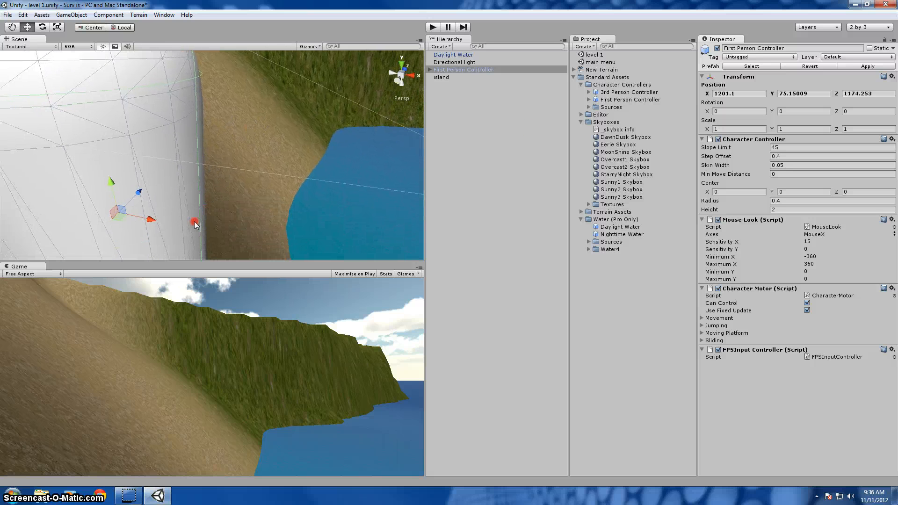
pyautogui.moveTo(133, 195); pyautogui.dragTo(483, 65)
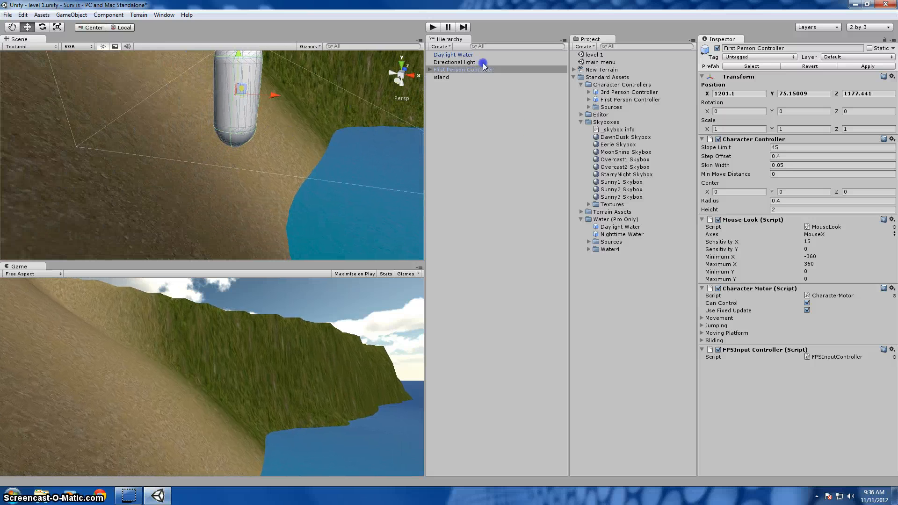
pyautogui.moveTo(267, 95); pyautogui.dragTo(173, 135)
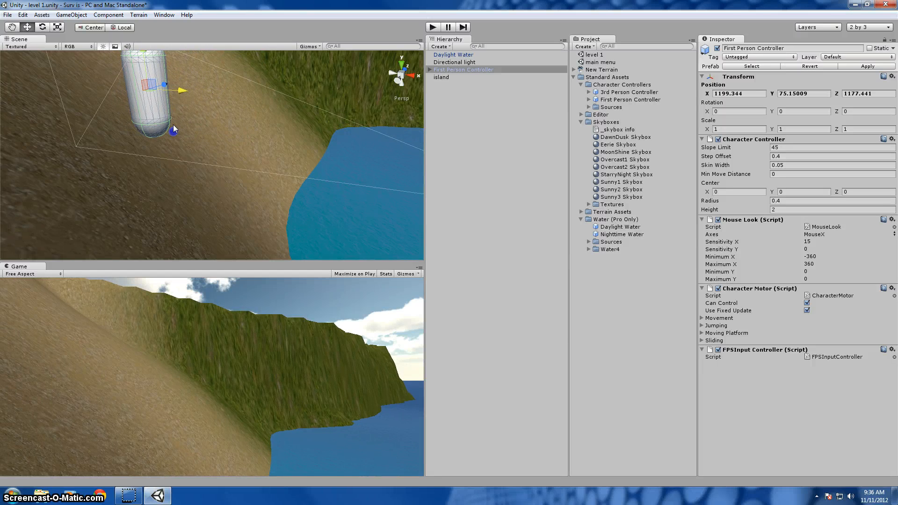
pyautogui.moveTo(164, 89); pyautogui.dragTo(473, 26)
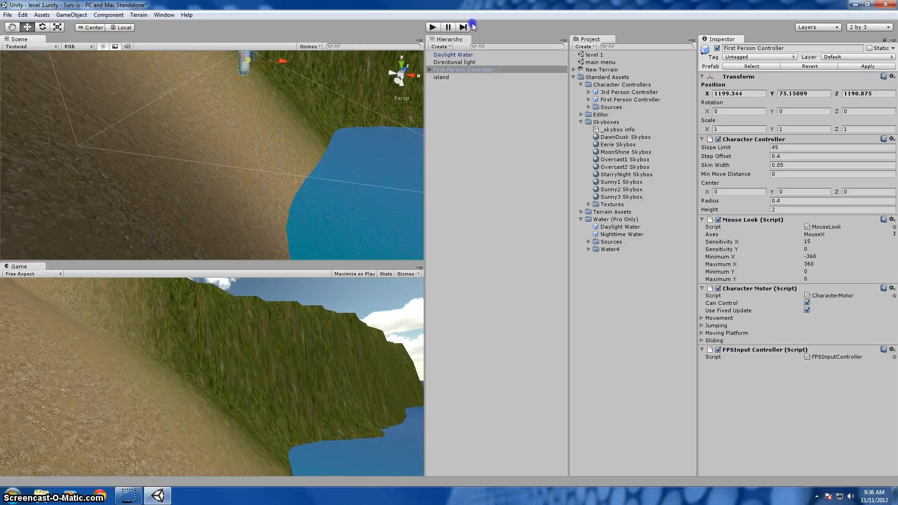
# Rotate the First Person Controller to about -95.6 degrees around Y so that it faces the sandy slope
pyautogui.moveTo(313, 113); pyautogui.dragTo(193, 95, button='right')
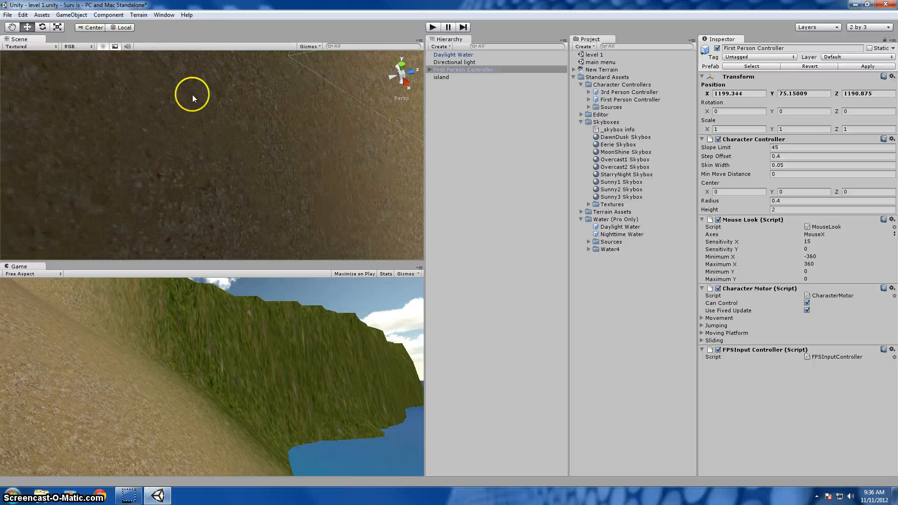
pyautogui.scroll(-5, 195, 91)
pyautogui.scroll(-2, 213, 89)
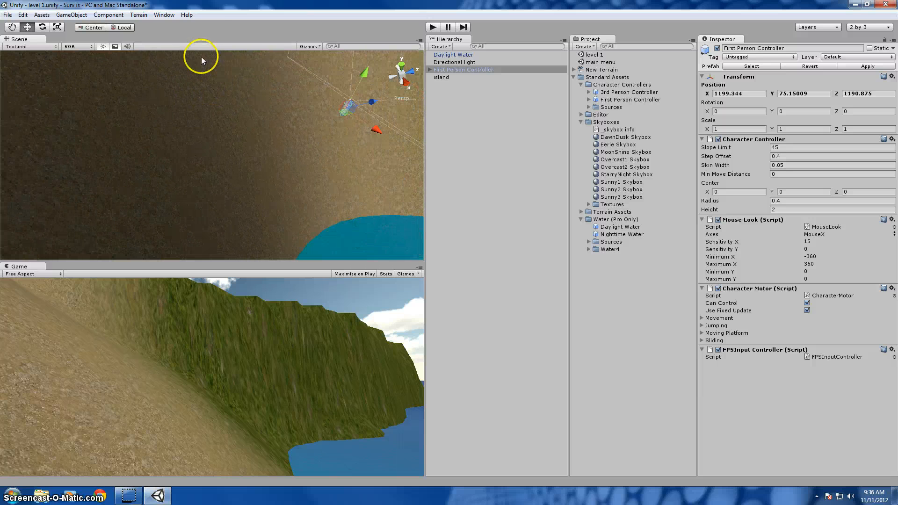
pyautogui.click(43, 27)
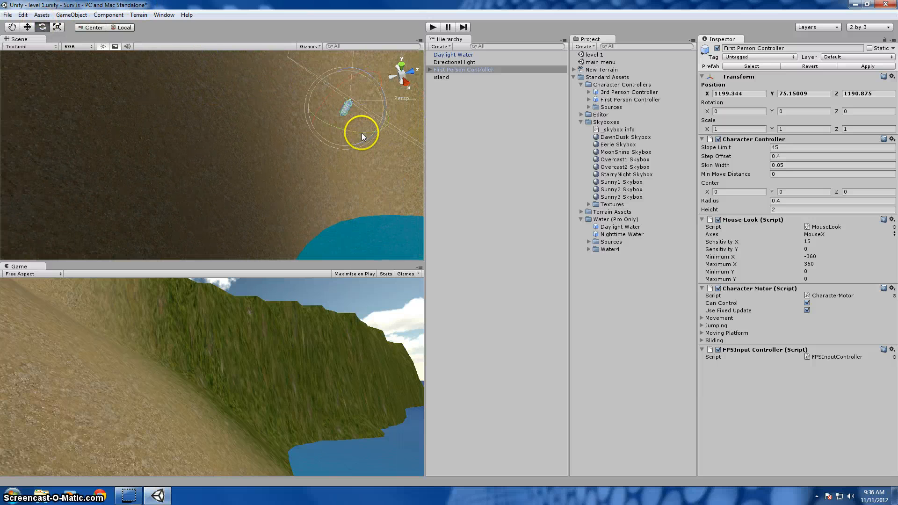
pyautogui.moveTo(362, 135); pyautogui.dragTo(502, 118)
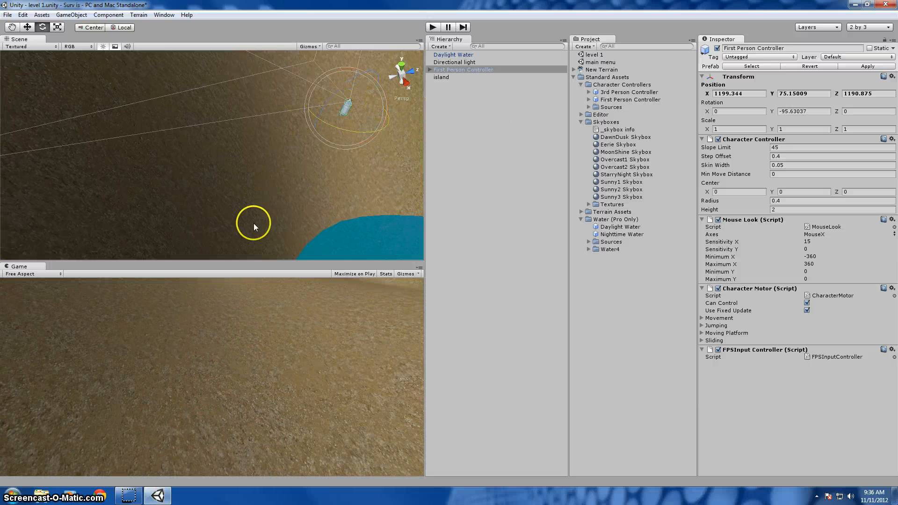
pyautogui.click(246, 347)
pyautogui.keyDown('alt'); pyautogui.moveTo(293, 195); pyautogui.dragTo(364, 73); pyautogui.keyUp('alt')
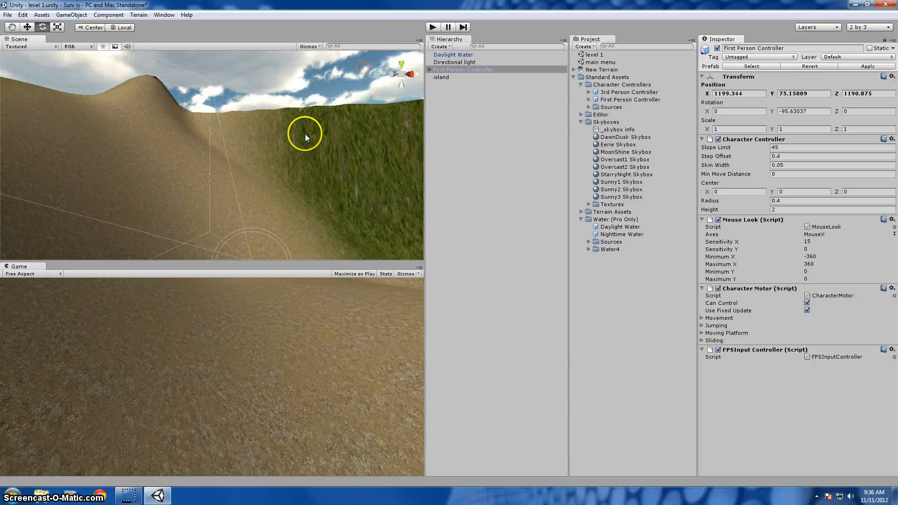
pyautogui.keyDown('alt'); pyautogui.moveTo(305, 134); pyautogui.dragTo(255, 180); pyautogui.keyUp('alt')
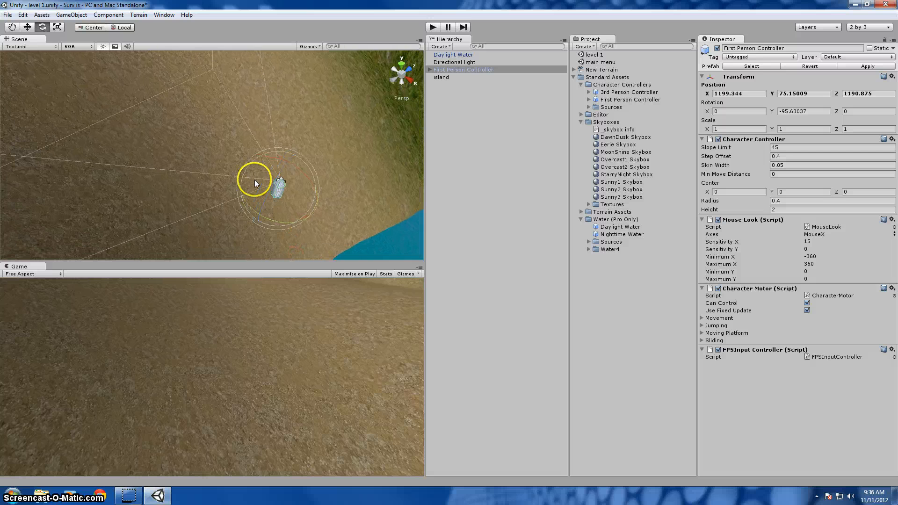
# Tilt the First Person Controller's Main Camera upward to an X rotation of about -13.8 degrees
pyautogui.click(431, 70)
pyautogui.click(454, 85)
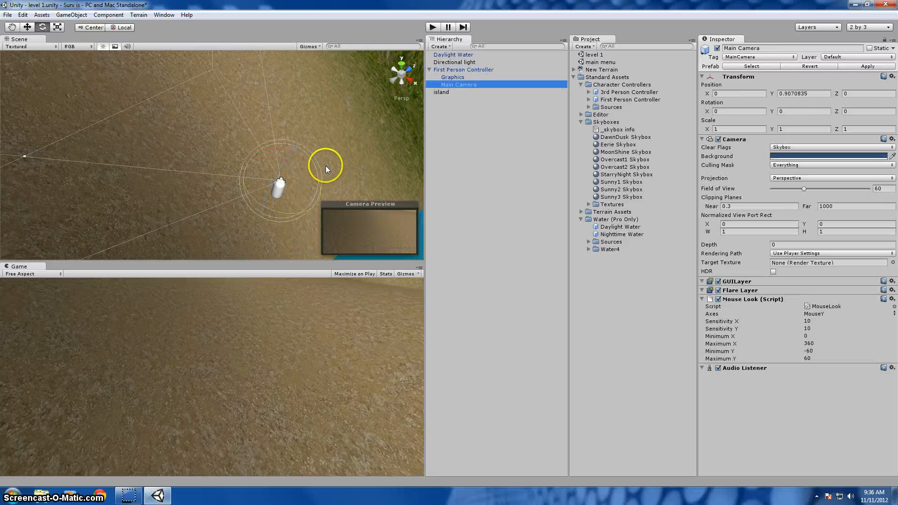
pyautogui.moveTo(309, 167); pyautogui.dragTo(326, 180)
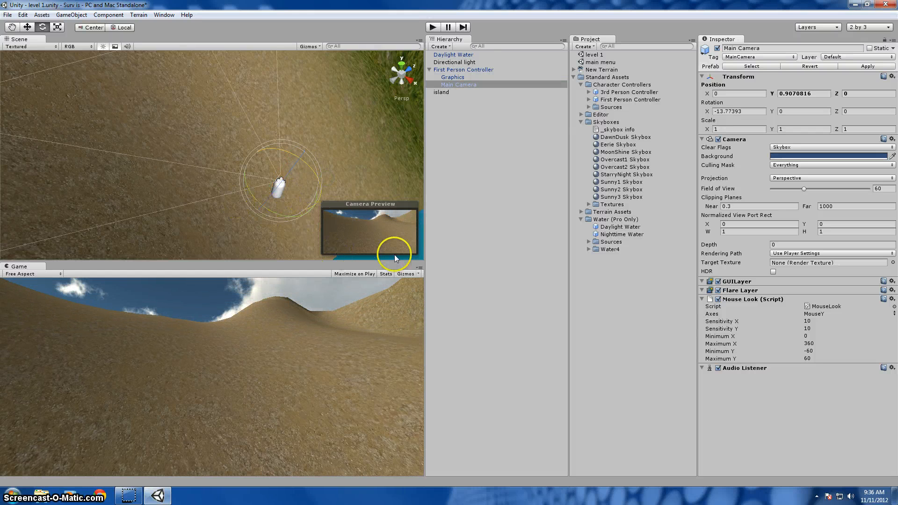
pyautogui.click(463, 265)
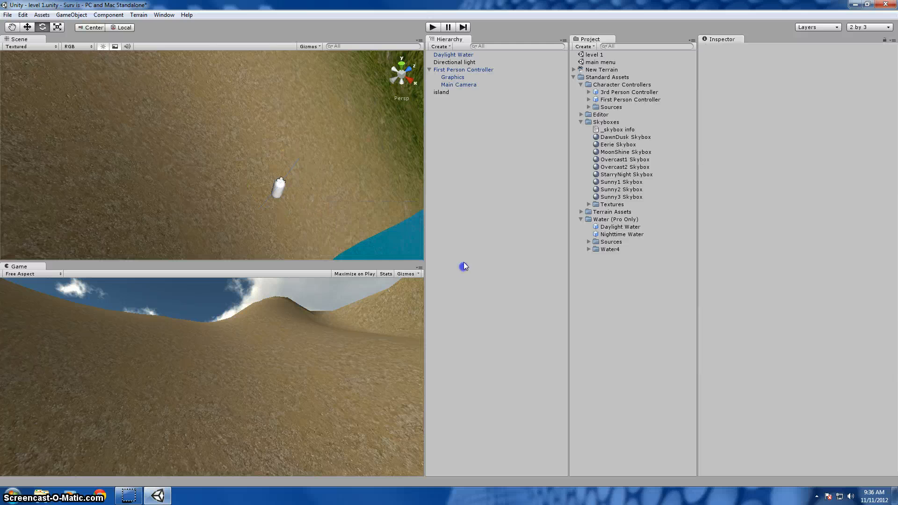
# Play-test the level from the player's viewpoint on the beach and stop the run
pyautogui.click(429, 70)
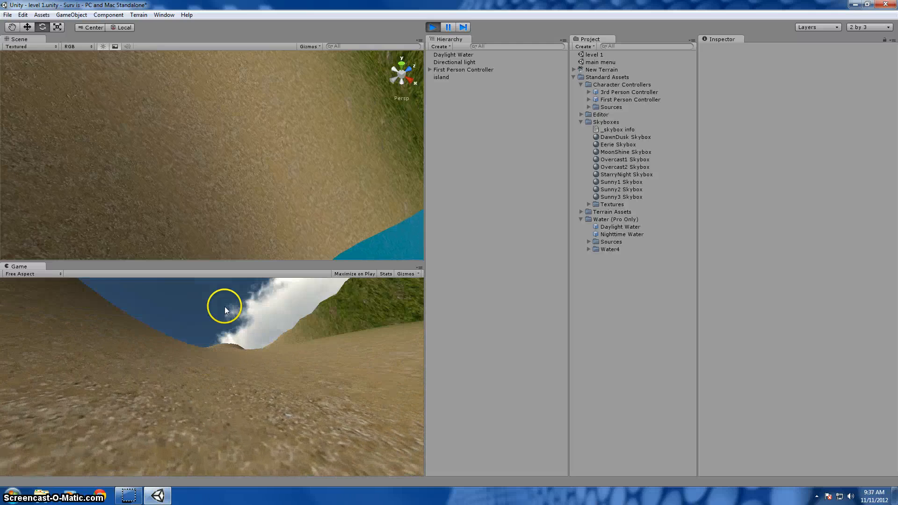
pyautogui.click(438, 29)
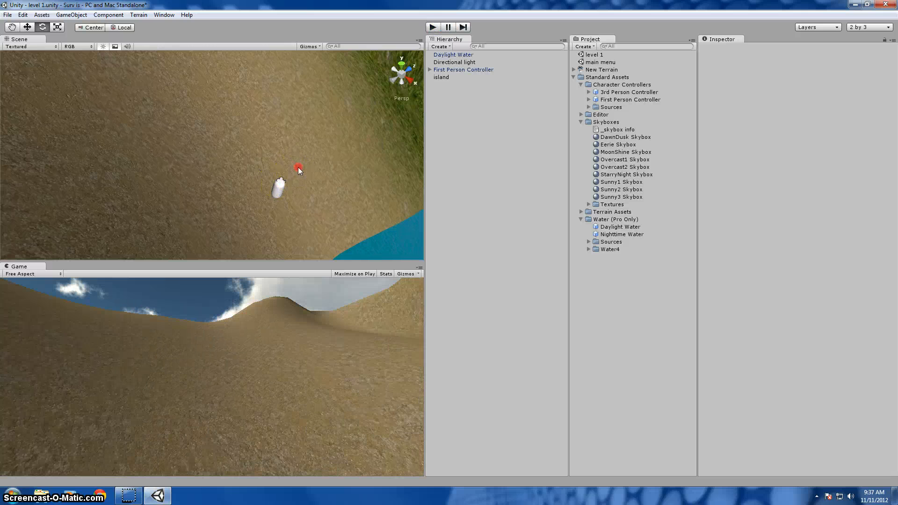
# Select the island terrain and activate its Raise / Lower Terrain tool
pyautogui.moveTo(299, 167); pyautogui.dragTo(245, 211, button='right')
pyautogui.scroll(-6, 244, 145)
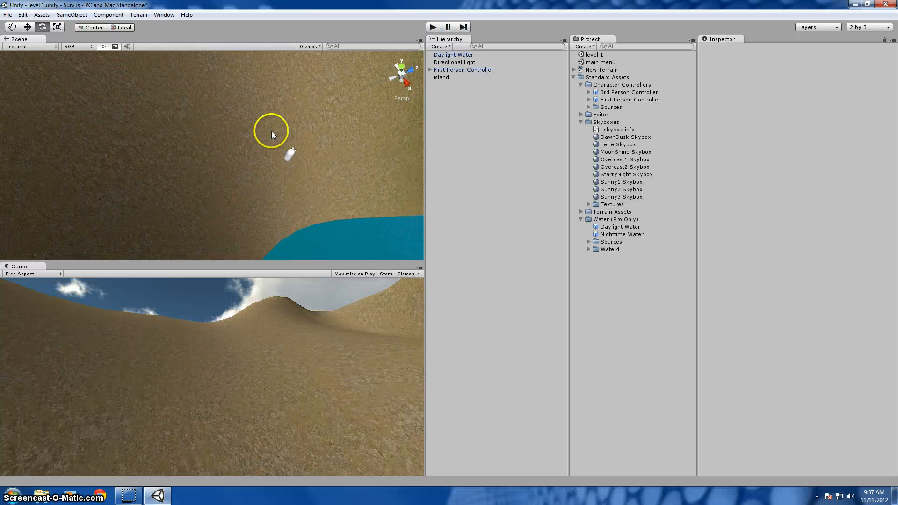
pyautogui.scroll(-5, 272, 134)
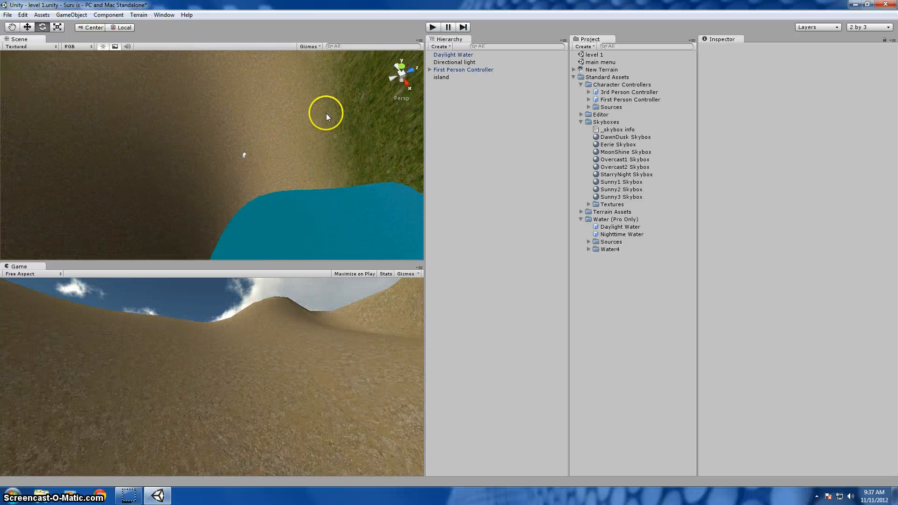
pyautogui.scroll(-6, 326, 114)
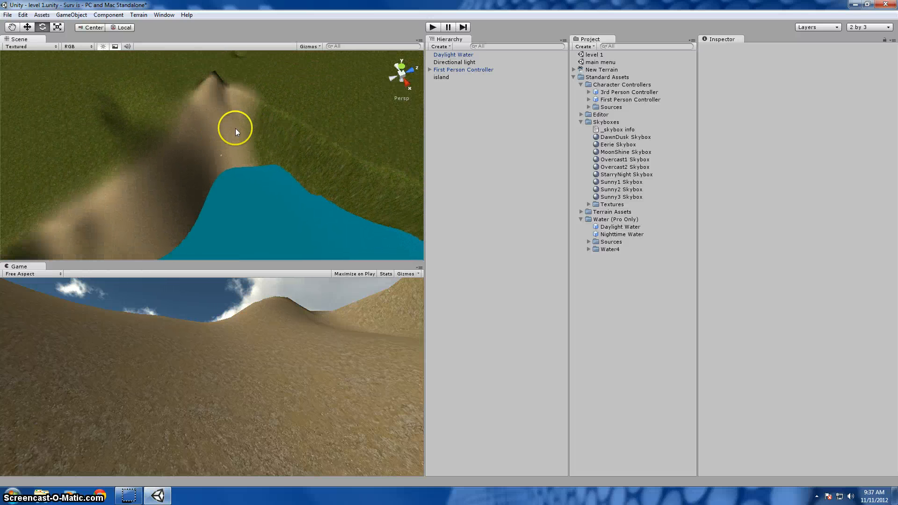
pyautogui.moveTo(234, 128); pyautogui.dragTo(172, 131, button='right')
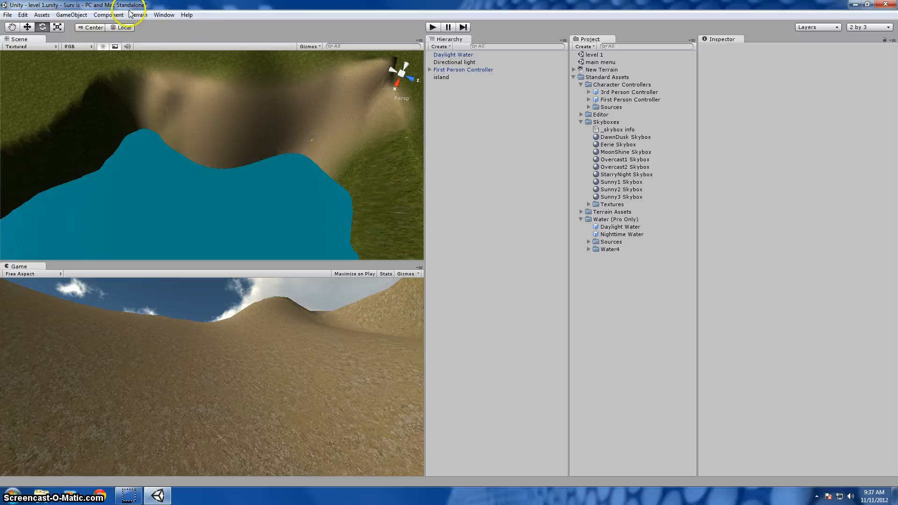
pyautogui.click(446, 77)
pyautogui.click(750, 140)
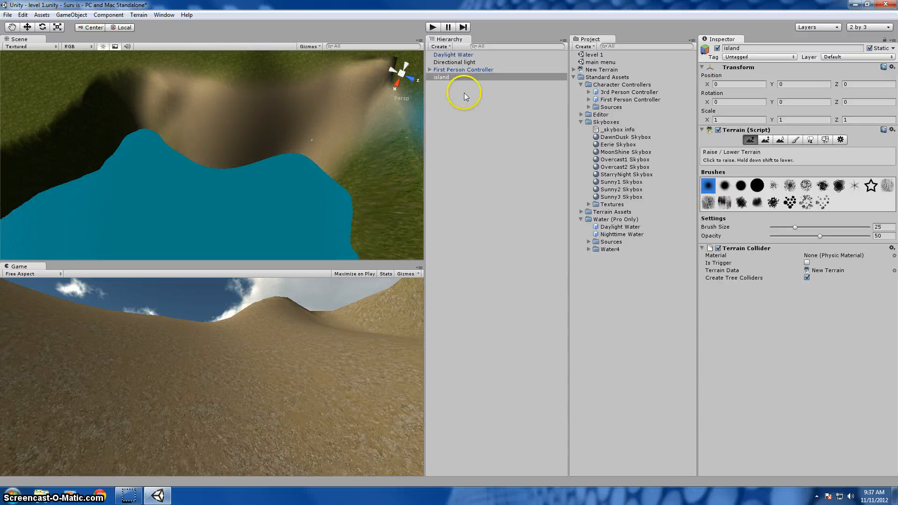
# Delete the First Person Controller from the scene
pyautogui.click(454, 70)
pyautogui.rightClick(455, 70)
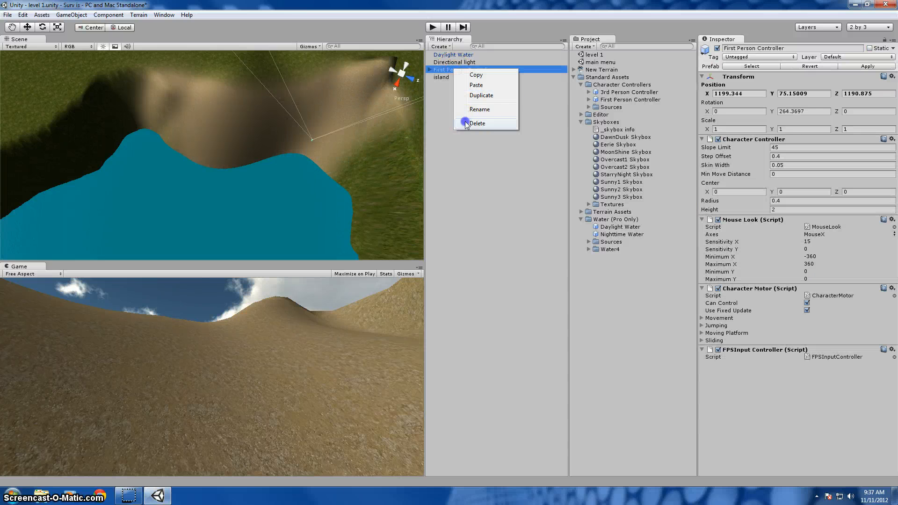
pyautogui.click(477, 123)
# Select the island terrain and lower the sandy ground behind the cove's shoreline with the size 25 brush
pyautogui.click(443, 65)
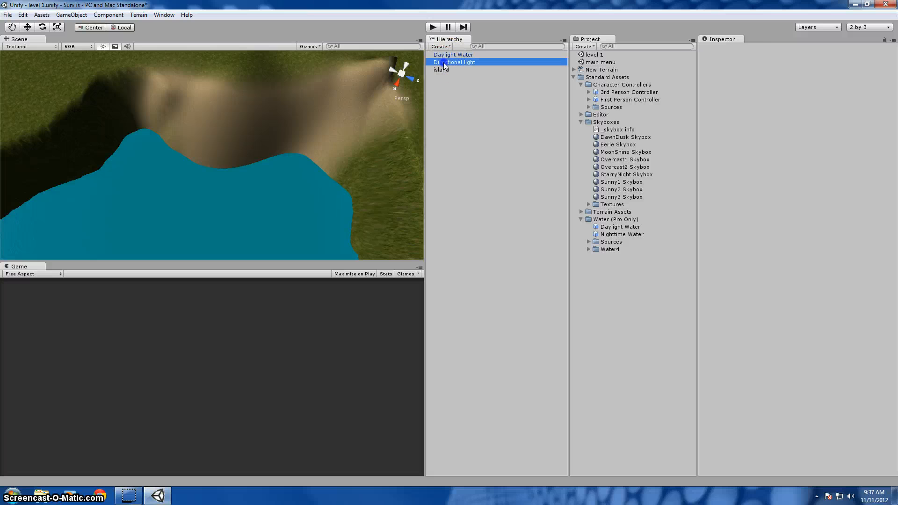
pyautogui.click(452, 55)
pyautogui.click(442, 70)
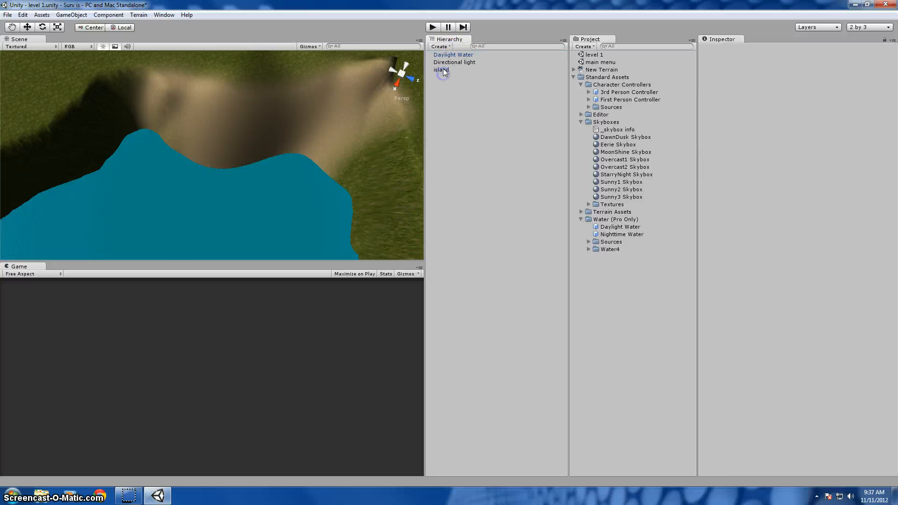
pyautogui.moveTo(329, 145)
pyautogui.mouseDown()
pyautogui.moveTo(228, 134)
pyautogui.moveTo(252, 129)
pyautogui.mouseUp()
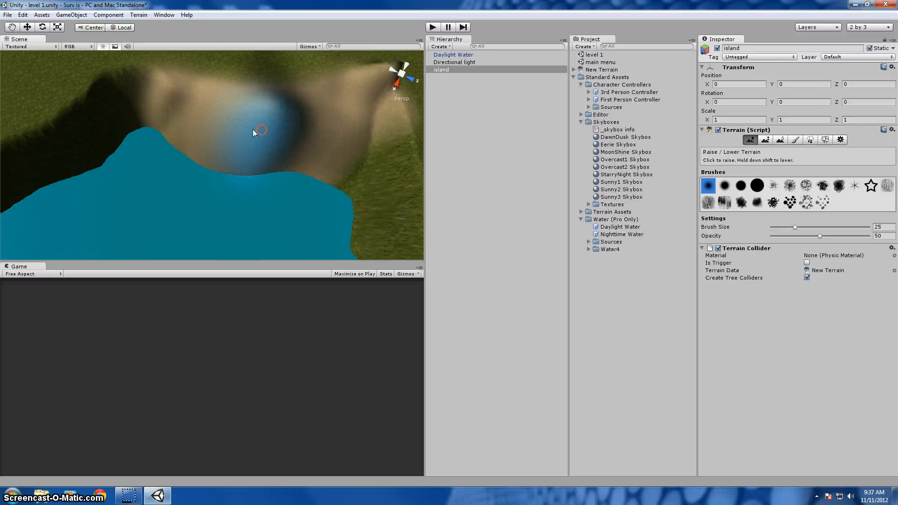
pyautogui.click(206, 124)
pyautogui.moveTo(207, 124)
pyautogui.mouseDown()
pyautogui.moveTo(338, 134)
pyautogui.moveTo(279, 131)
pyautogui.mouseUp()
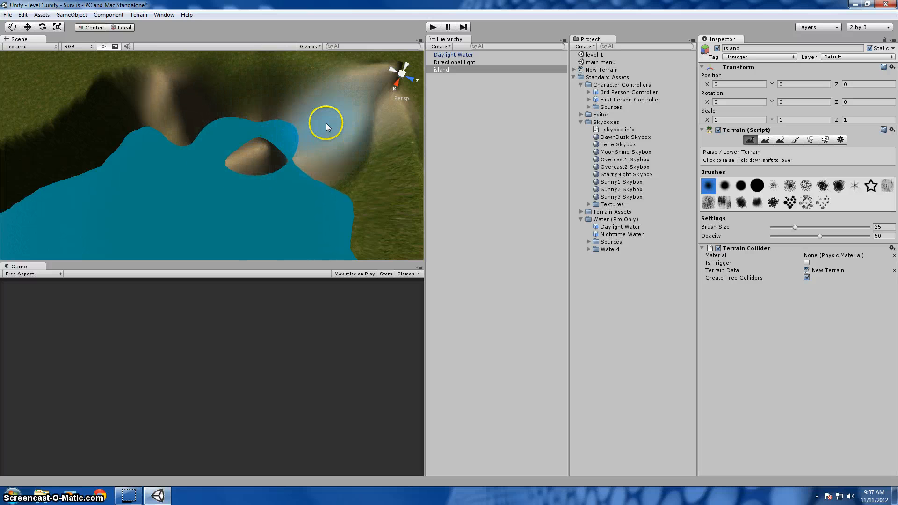
# Raise the flooded part of the cove's beach to reconnect the sand along the shoreline
pyautogui.scroll(-4, 326, 124)
pyautogui.scroll(-2, 265, 137)
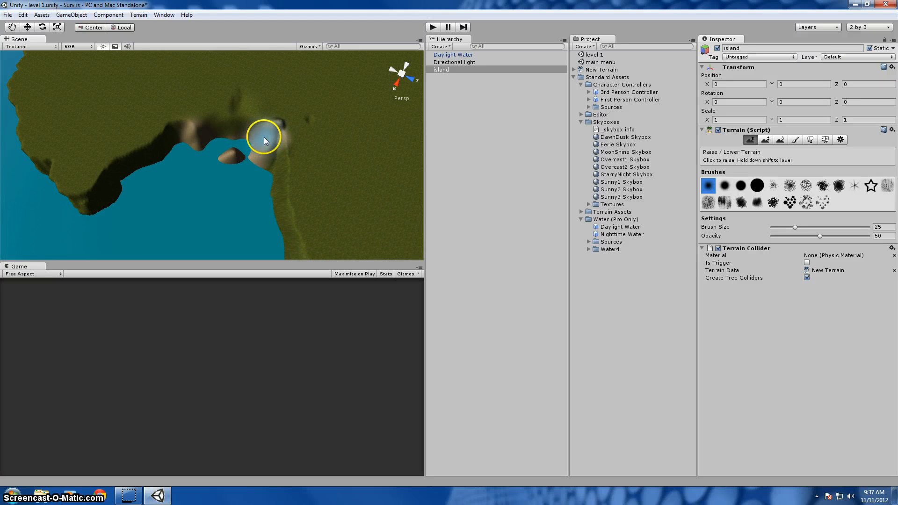
pyautogui.moveTo(202, 141); pyautogui.dragTo(250, 146)
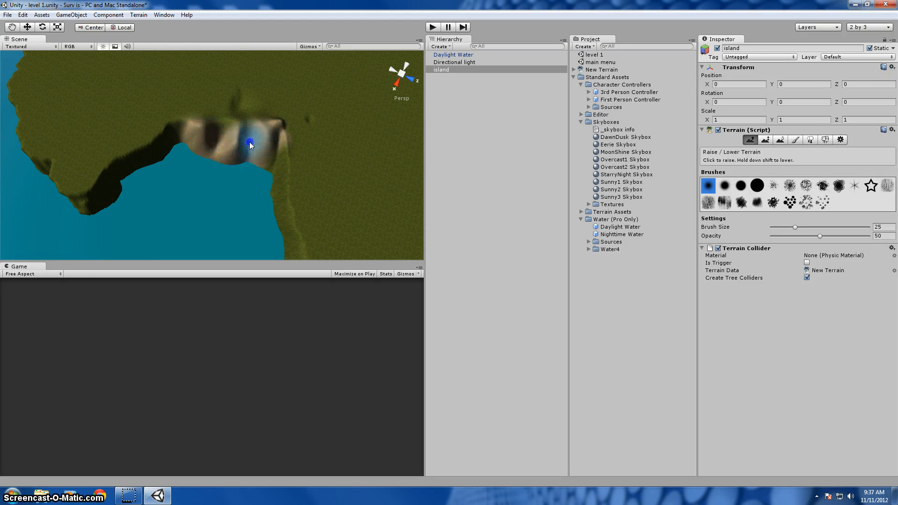
# Smooth the height of the cove's sandy beach and its slope beside the water
pyautogui.click(780, 139)
pyautogui.moveTo(275, 154)
pyautogui.mouseDown()
pyautogui.moveTo(233, 147)
pyautogui.moveTo(249, 132)
pyautogui.moveTo(293, 125)
pyautogui.moveTo(242, 142)
pyautogui.moveTo(191, 145)
pyautogui.moveTo(230, 127)
pyautogui.moveTo(267, 156)
pyautogui.moveTo(198, 150)
pyautogui.moveTo(226, 141)
pyautogui.moveTo(261, 156)
pyautogui.moveTo(215, 146)
pyautogui.moveTo(243, 146)
pyautogui.moveTo(247, 126)
pyautogui.moveTo(289, 181)
pyautogui.mouseUp()
pyautogui.scroll(6, 260, 154)
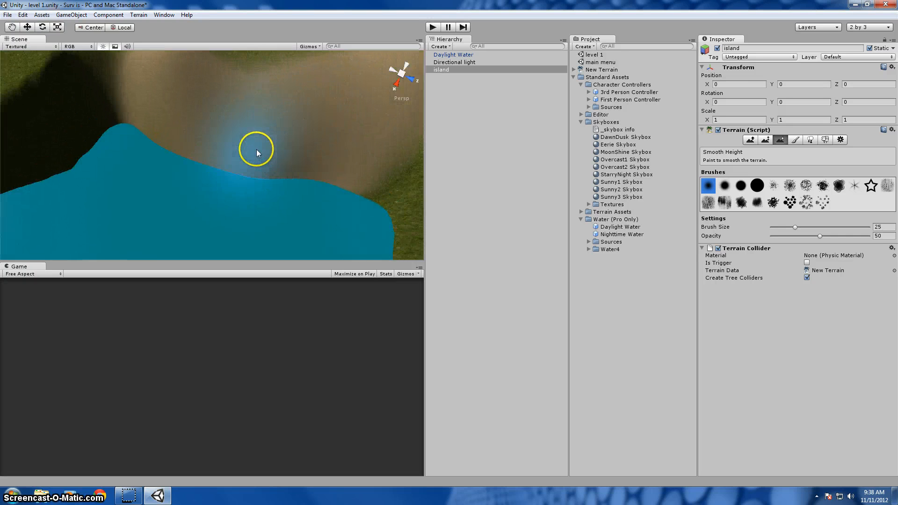
pyautogui.scroll(4, 248, 153)
pyautogui.moveTo(230, 175)
pyautogui.mouseDown(button='right')
pyautogui.moveTo(291, 179)
pyautogui.moveTo(380, 66)
pyautogui.moveTo(383, 108)
pyautogui.mouseUp(button='right')
pyautogui.scroll(4, 274, 155)
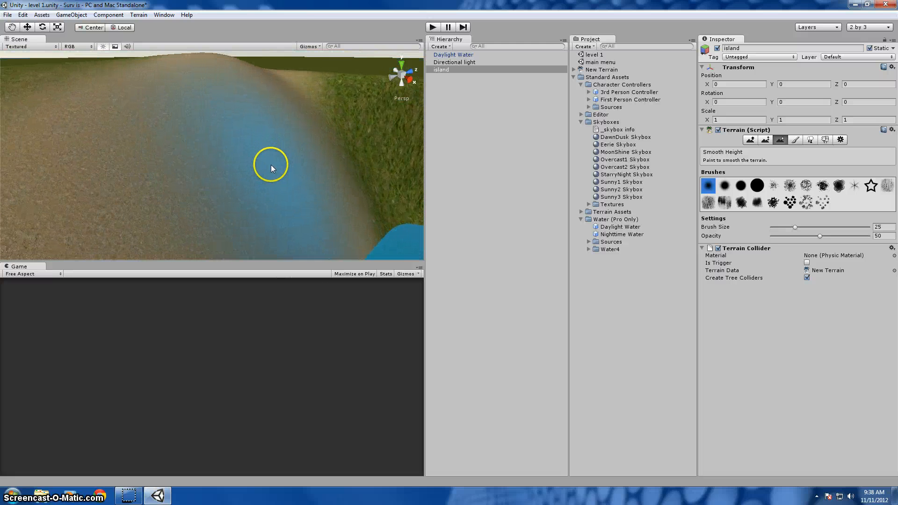
pyautogui.moveTo(265, 183)
pyautogui.mouseDown(button='right')
pyautogui.moveTo(294, 204)
pyautogui.moveTo(413, 80)
pyautogui.mouseUp(button='right')
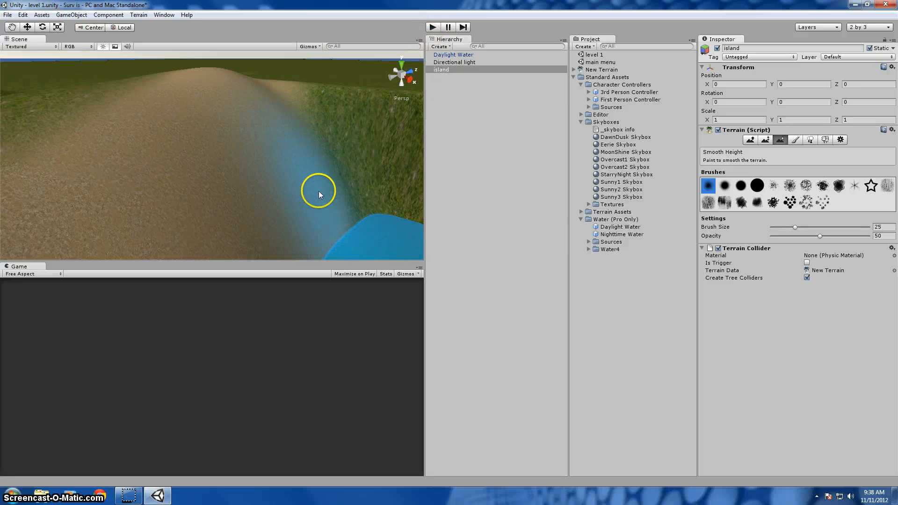
pyautogui.moveTo(345, 221)
pyautogui.mouseDown()
pyautogui.moveTo(337, 243)
pyautogui.moveTo(317, 246)
pyautogui.moveTo(324, 265)
pyautogui.moveTo(336, 253)
pyautogui.moveTo(316, 229)
pyautogui.moveTo(258, 251)
pyautogui.moveTo(318, 243)
pyautogui.moveTo(263, 243)
pyautogui.moveTo(271, 210)
pyautogui.mouseUp()
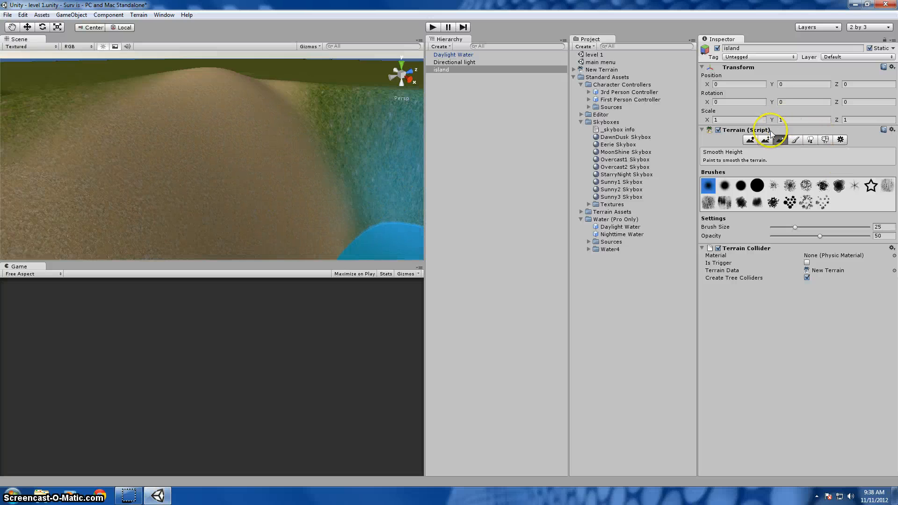
# Raise the sandy slope along the water's edge into a high mound
pyautogui.click(751, 140)
pyautogui.click(270, 182)
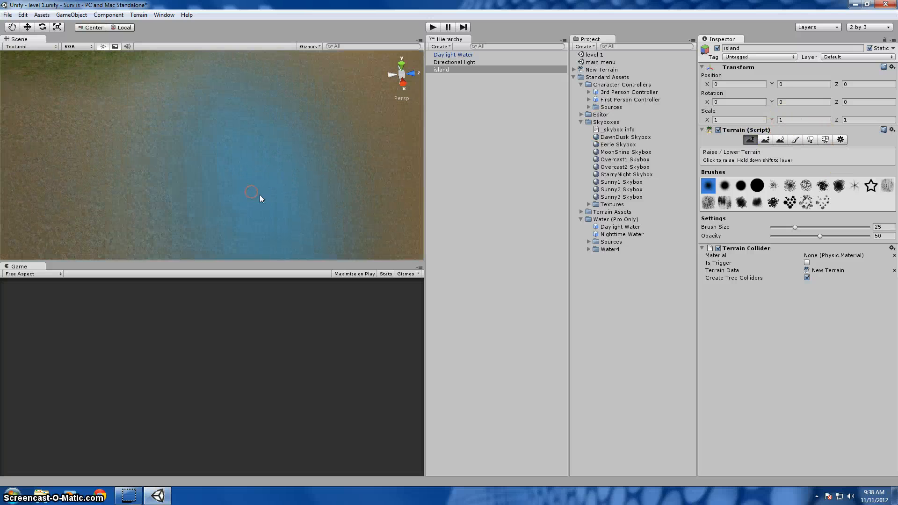
pyautogui.scroll(-6, 304, 227)
pyautogui.click(303, 221)
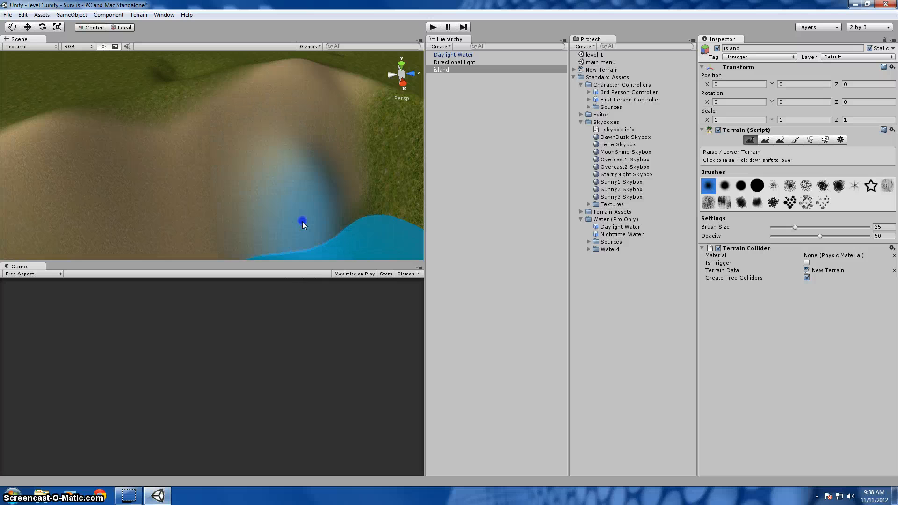
pyautogui.click(339, 214)
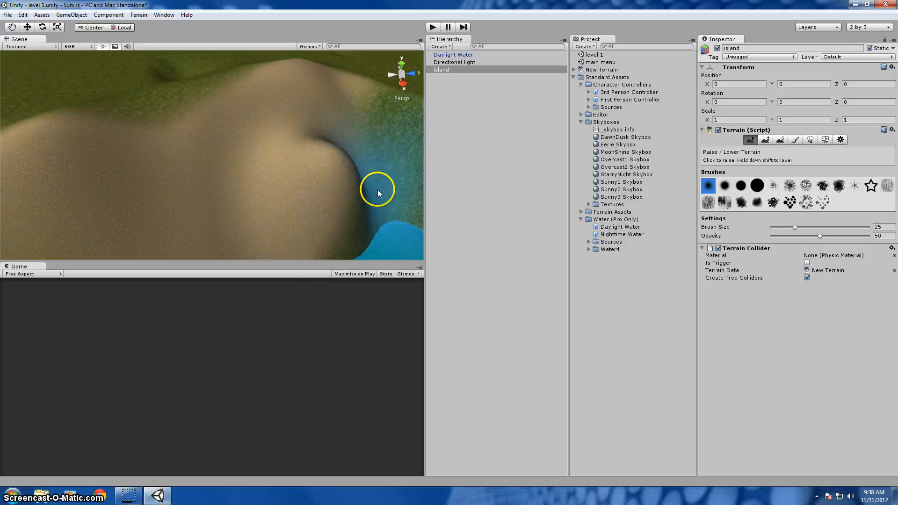
pyautogui.moveTo(378, 189)
pyautogui.mouseDown()
pyautogui.moveTo(221, 207)
pyautogui.moveTo(402, 132)
pyautogui.moveTo(334, 123)
pyautogui.moveTo(330, 136)
pyautogui.moveTo(349, 117)
pyautogui.moveTo(331, 173)
pyautogui.moveTo(342, 121)
pyautogui.moveTo(333, 156)
pyautogui.moveTo(313, 112)
pyautogui.mouseUp()
pyautogui.keyDown('shift'); pyautogui.moveTo(327, 169); pyautogui.dragTo(326, 174); pyautogui.keyUp('shift')
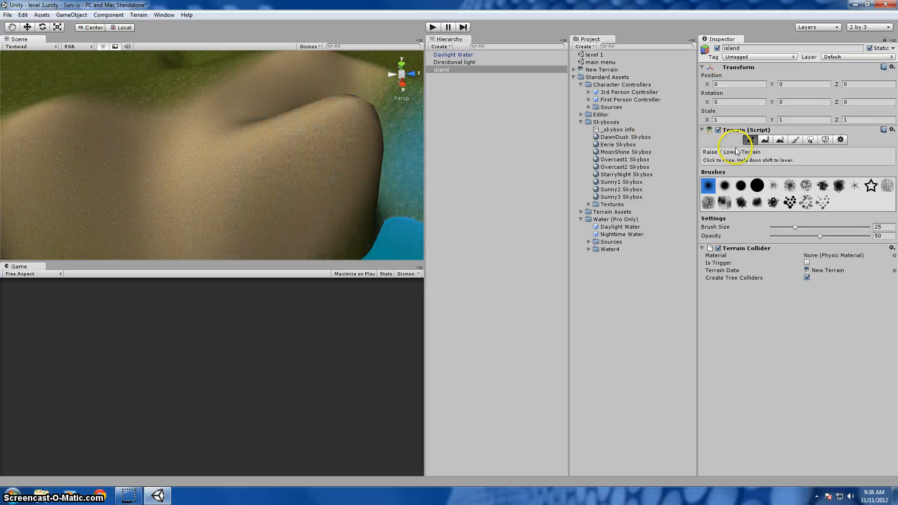
# Flatten the top of the raised sandy mound by painting its height at 104
pyautogui.click(766, 140)
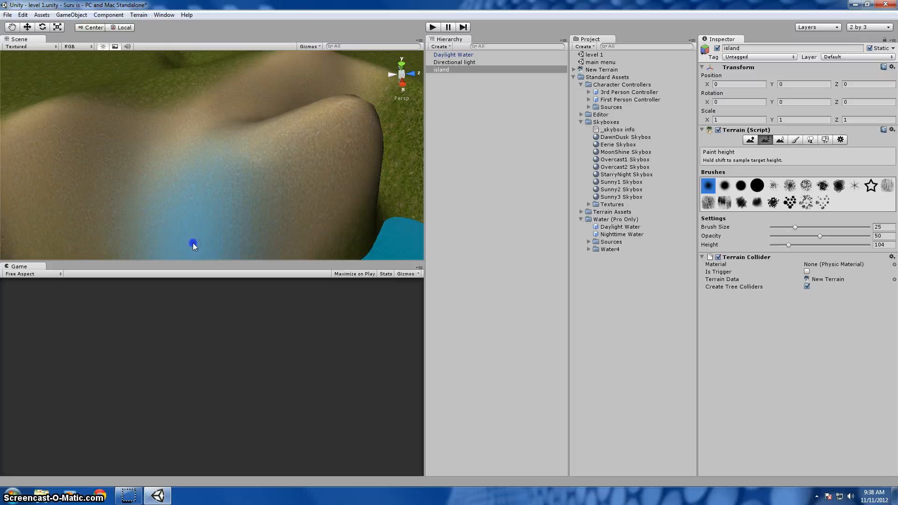
pyautogui.moveTo(193, 243)
pyautogui.mouseDown()
pyautogui.moveTo(165, 238)
pyautogui.moveTo(316, 240)
pyautogui.mouseUp()
pyautogui.moveTo(252, 200)
pyautogui.mouseDown(button='right')
pyautogui.moveTo(137, 251)
pyautogui.moveTo(215, 190)
pyautogui.moveTo(337, 176)
pyautogui.mouseUp(button='right')
# Lower the flattened mound at the cove's shore until it sinks below the water surface
pyautogui.click(752, 140)
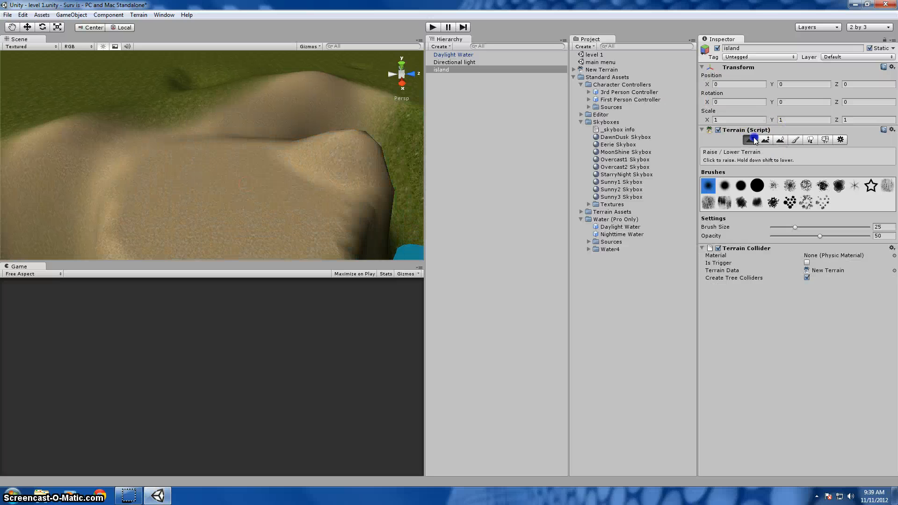
pyautogui.moveTo(269, 167); pyautogui.dragTo(279, 187, button='right')
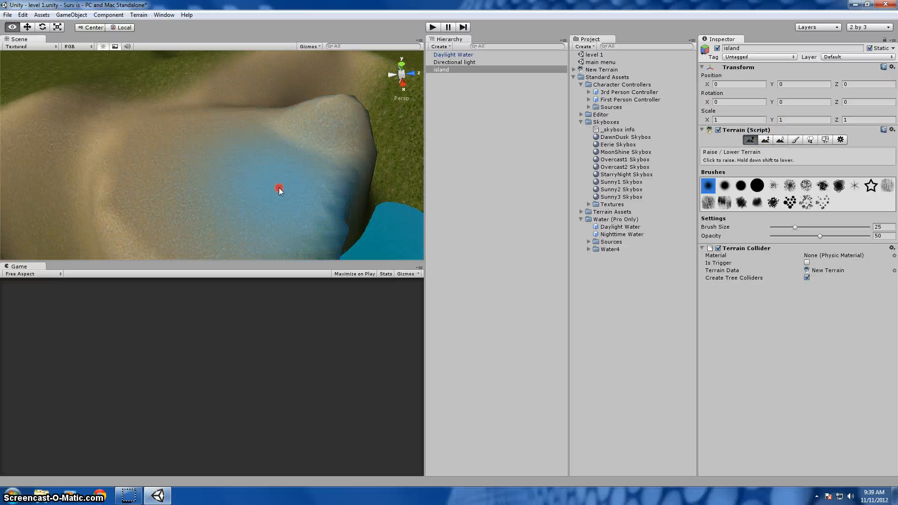
pyautogui.moveTo(278, 187)
pyautogui.keyDown('shift'); pyautogui.mouseDown()
pyautogui.moveTo(264, 193)
pyautogui.moveTo(281, 201)
pyautogui.moveTo(325, 186)
pyautogui.moveTo(282, 193)
pyautogui.moveTo(331, 168)
pyautogui.moveTo(310, 190)
pyautogui.moveTo(162, 203)
pyautogui.moveTo(213, 200)
pyautogui.moveTo(205, 228)
pyautogui.moveTo(150, 234)
pyautogui.moveTo(169, 233)
pyautogui.mouseUp(); pyautogui.keyUp('shift')
pyautogui.click(467, 229)
pyautogui.keyDown('alt'); pyautogui.moveTo(206, 174); pyautogui.dragTo(28, 203); pyautogui.keyUp('alt')
pyautogui.scroll(-4, 194, 96)
pyautogui.scroll(-3, 209, 99)
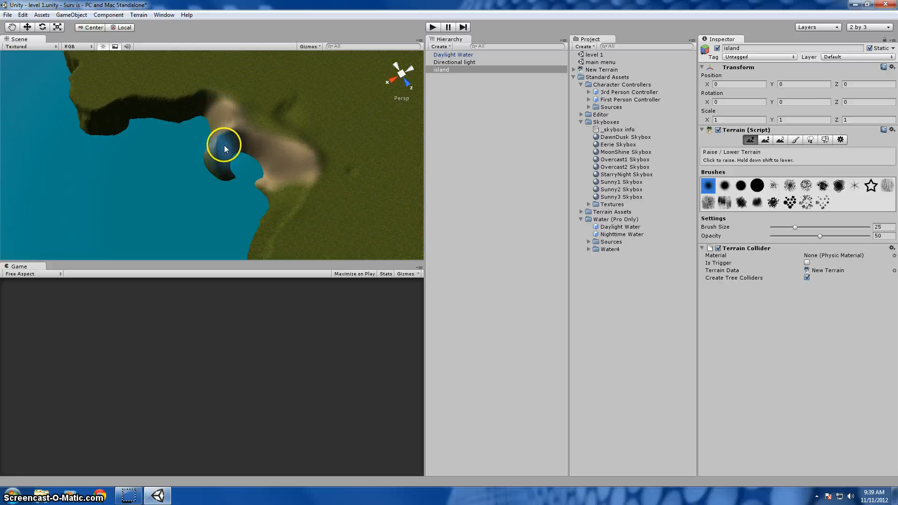
pyautogui.moveTo(223, 149)
pyautogui.keyDown('shift'); pyautogui.mouseDown()
pyautogui.moveTo(212, 164)
pyautogui.moveTo(240, 158)
pyautogui.mouseUp(); pyautogui.keyUp('shift')
pyautogui.scroll(3, 243, 170)
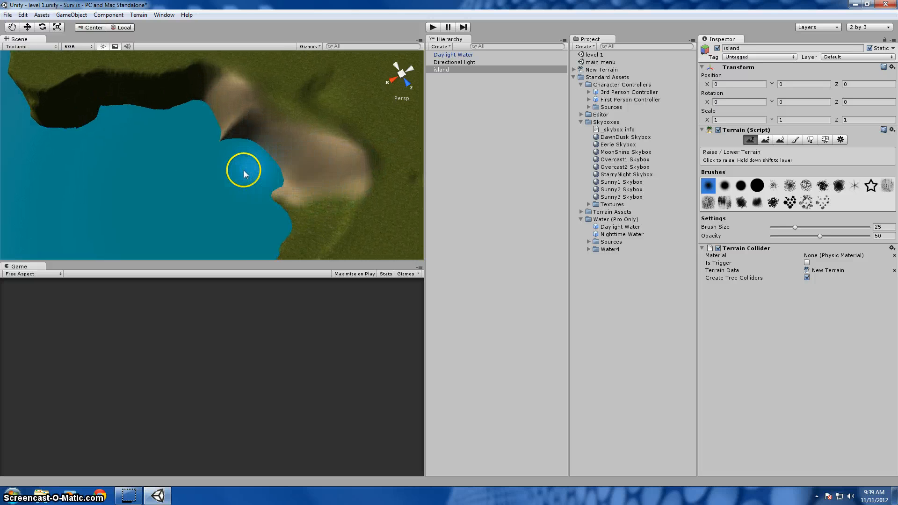
# Raise new ground across the flooded part of the cove and smooth its rough ridges into the beach
pyautogui.scroll(5, 241, 133)
pyautogui.keyDown('alt'); pyautogui.moveTo(241, 131); pyautogui.dragTo(167, 128); pyautogui.keyUp('alt')
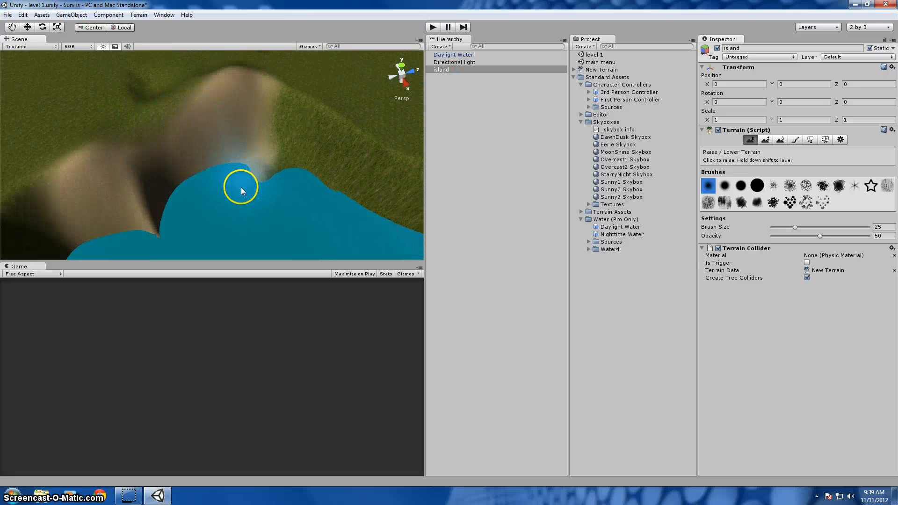
pyautogui.moveTo(241, 187)
pyautogui.mouseDown()
pyautogui.moveTo(248, 199)
pyautogui.moveTo(218, 206)
pyautogui.moveTo(211, 183)
pyautogui.moveTo(201, 184)
pyautogui.moveTo(139, 211)
pyautogui.moveTo(207, 229)
pyautogui.moveTo(253, 225)
pyautogui.moveTo(231, 240)
pyautogui.moveTo(183, 238)
pyautogui.moveTo(215, 236)
pyautogui.mouseUp()
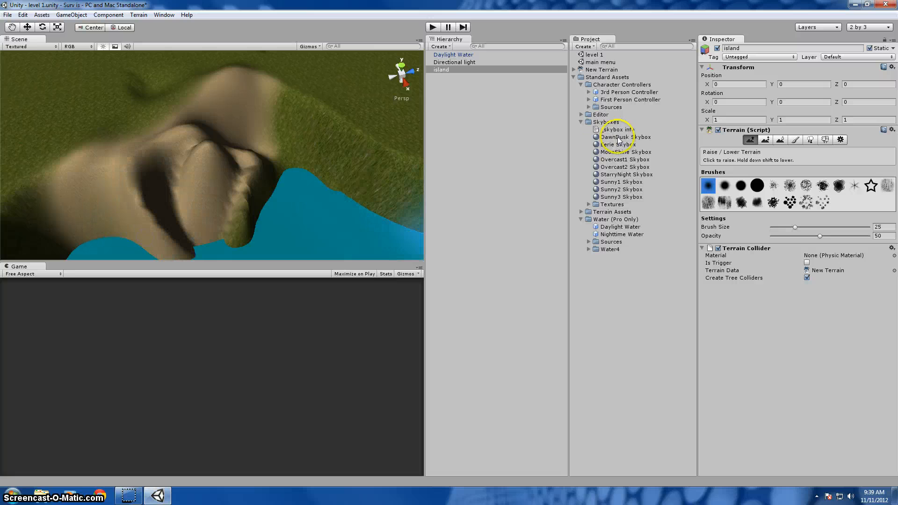
pyautogui.click(780, 139)
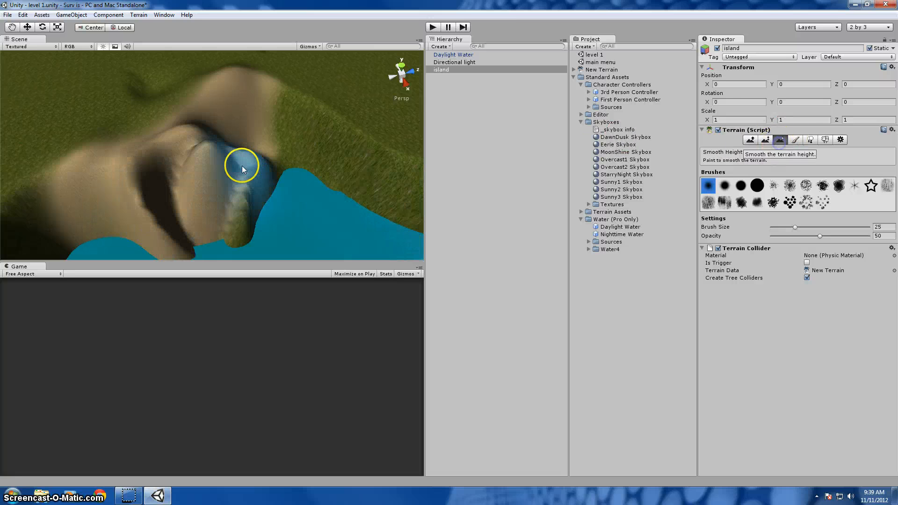
pyautogui.moveTo(243, 165)
pyautogui.mouseDown()
pyautogui.moveTo(203, 180)
pyautogui.moveTo(218, 164)
pyautogui.moveTo(262, 158)
pyautogui.moveTo(216, 200)
pyautogui.moveTo(189, 164)
pyautogui.moveTo(205, 133)
pyautogui.moveTo(258, 200)
pyautogui.moveTo(228, 134)
pyautogui.moveTo(208, 165)
pyautogui.moveTo(251, 135)
pyautogui.mouseUp()
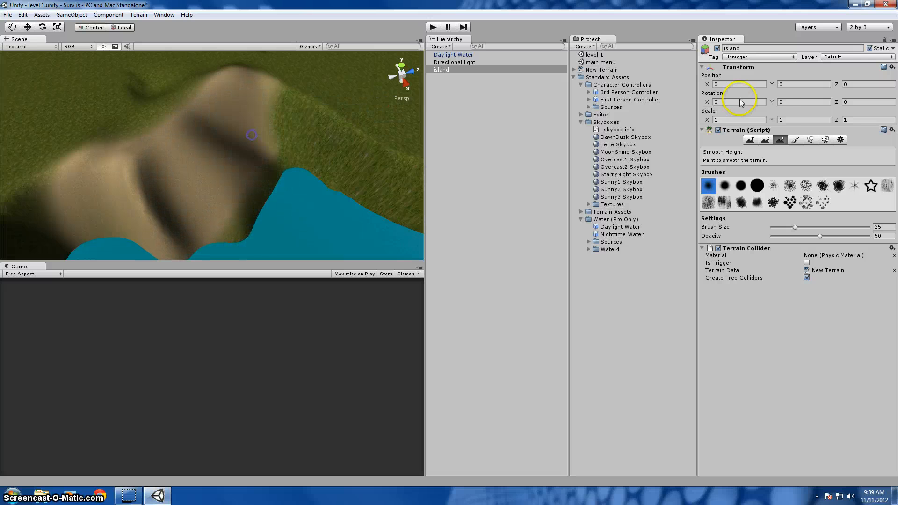
# Raise the hollow where the beach meets the grassy slope and smooth the transition
pyautogui.click(749, 140)
pyautogui.click(240, 143)
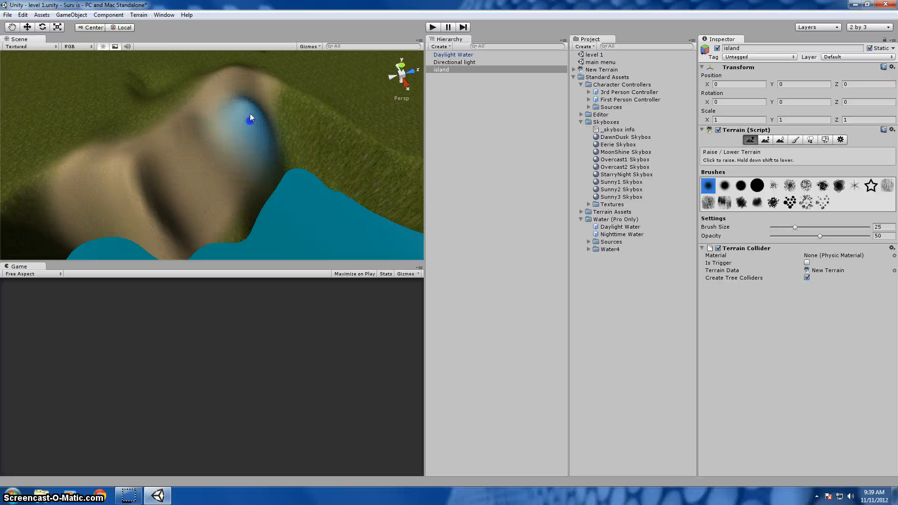
pyautogui.moveTo(264, 102)
pyautogui.mouseDown()
pyautogui.moveTo(243, 110)
pyautogui.moveTo(261, 100)
pyautogui.moveTo(252, 120)
pyautogui.moveTo(249, 103)
pyautogui.moveTo(238, 134)
pyautogui.moveTo(193, 173)
pyautogui.moveTo(119, 206)
pyautogui.moveTo(166, 187)
pyautogui.moveTo(181, 215)
pyautogui.moveTo(279, 158)
pyautogui.moveTo(223, 204)
pyautogui.moveTo(244, 103)
pyautogui.mouseUp()
pyautogui.click(781, 140)
pyautogui.click(218, 104)
# Paint the sand texture over the cove's shoreline and the beach edges beside the grass
pyautogui.moveTo(244, 103); pyautogui.dragTo(83, 135, button='right')
pyautogui.scroll(-10, 232, 175)
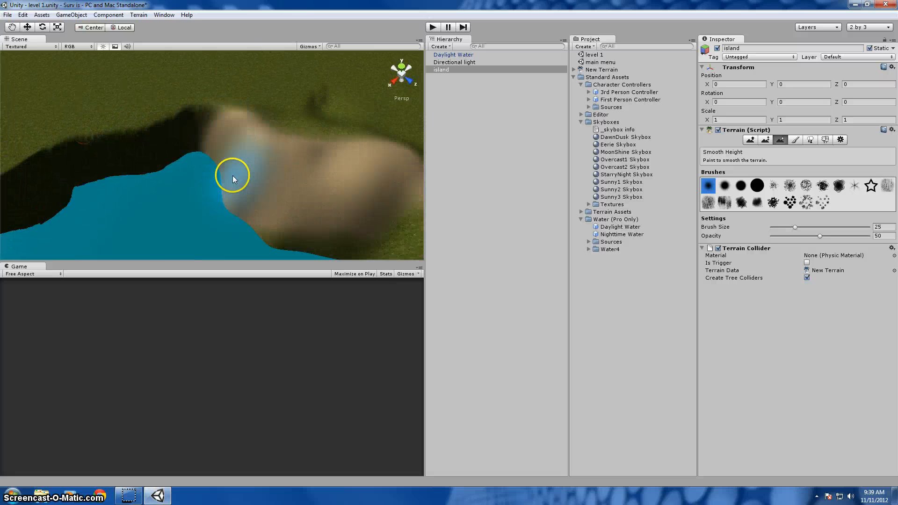
pyautogui.scroll(10, 254, 204)
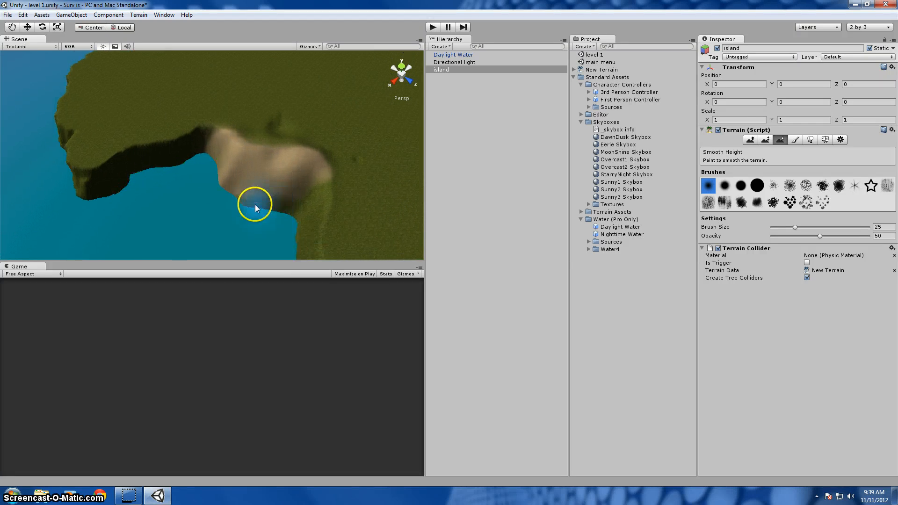
pyautogui.moveTo(299, 207); pyautogui.dragTo(462, 171, button='right')
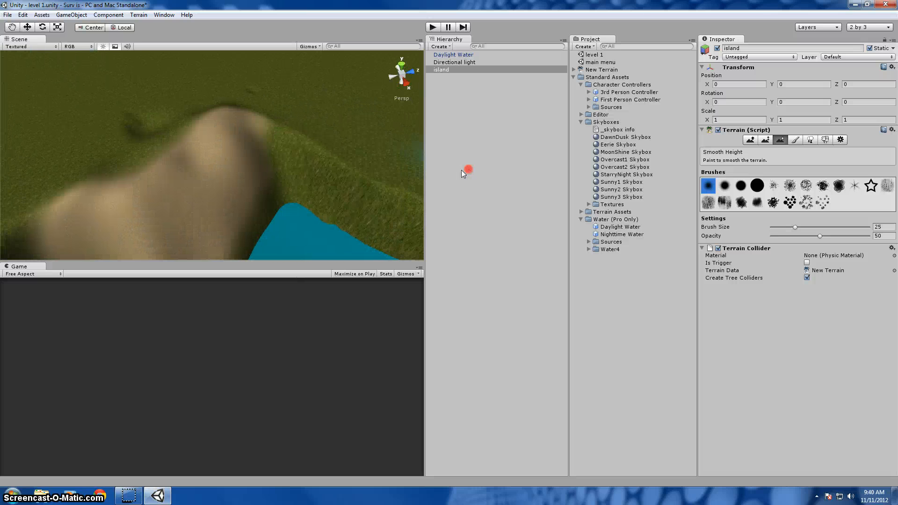
pyautogui.scroll(5, 268, 170)
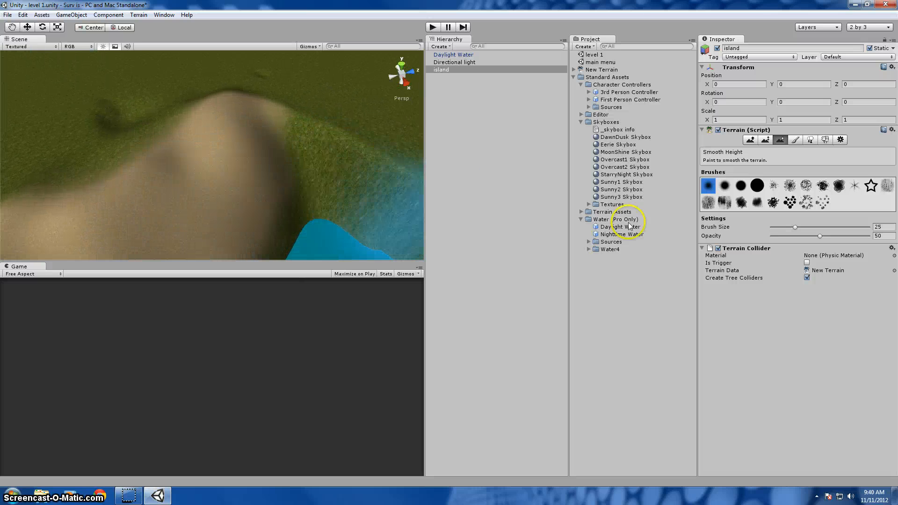
pyautogui.click(795, 140)
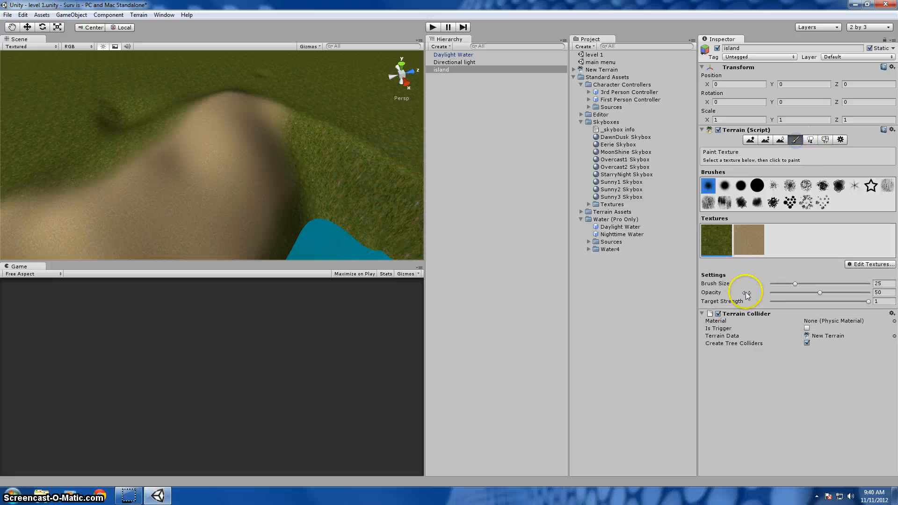
pyautogui.click(757, 240)
pyautogui.moveTo(287, 207)
pyautogui.mouseDown()
pyautogui.moveTo(291, 237)
pyautogui.moveTo(290, 185)
pyautogui.moveTo(304, 154)
pyautogui.moveTo(170, 170)
pyautogui.mouseUp()
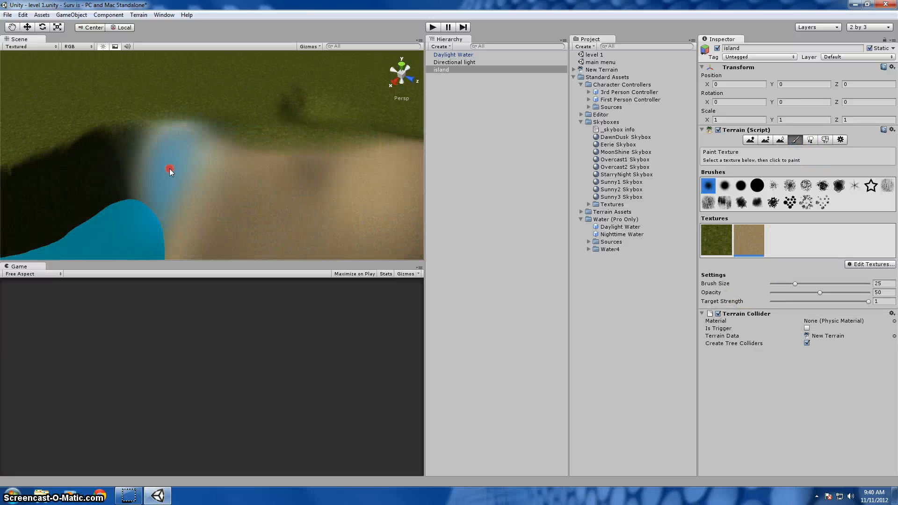
# Place a First Person Controller from the Character Controllers assets on the beach slope near the water
pyautogui.scroll(2, 268, 198)
pyautogui.keyDown('alt'); pyautogui.moveTo(349, 182); pyautogui.dragTo(314, 277); pyautogui.keyUp('alt')
pyautogui.scroll(2, 338, 196)
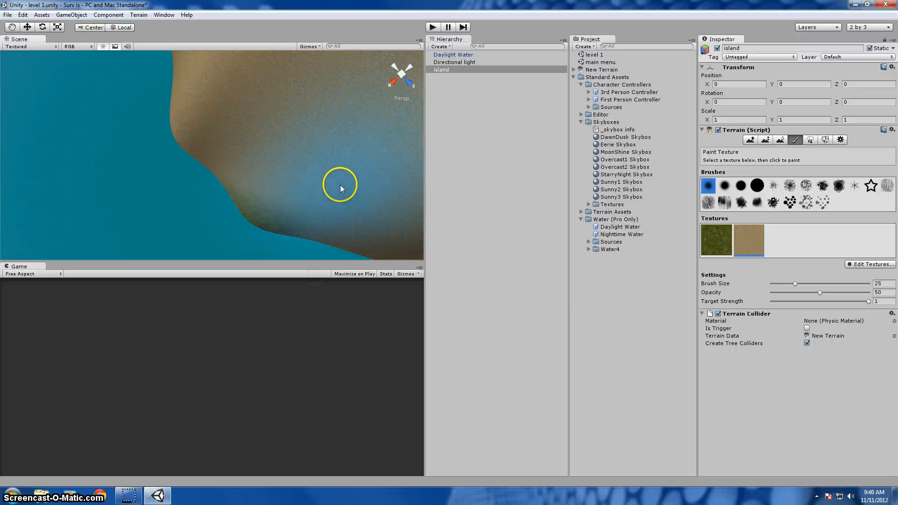
pyautogui.keyDown('alt'); pyautogui.moveTo(336, 189); pyautogui.dragTo(517, 16); pyautogui.keyUp('alt')
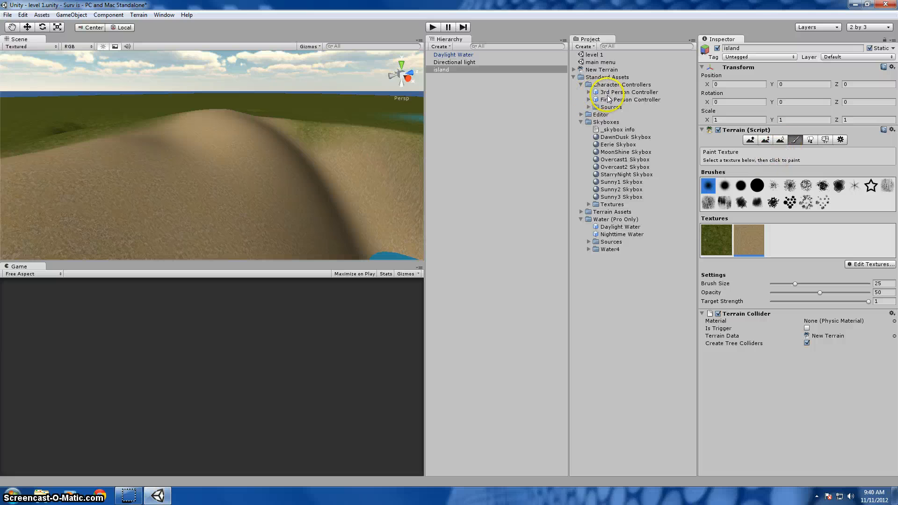
pyautogui.moveTo(608, 97)
pyautogui.mouseDown()
pyautogui.moveTo(173, 191)
pyautogui.moveTo(246, 276)
pyautogui.moveTo(276, 240)
pyautogui.moveTo(343, 237)
pyautogui.moveTo(329, 237)
pyautogui.mouseUp()
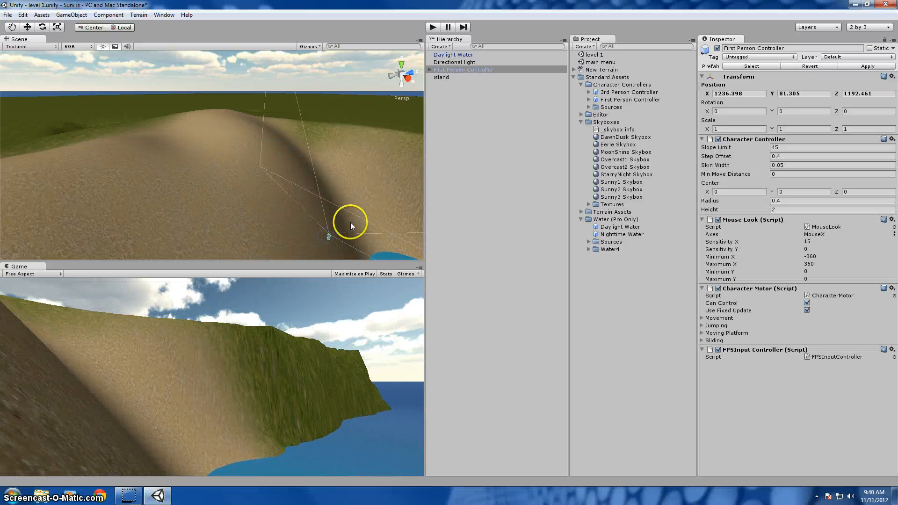
# Rotate the First Person Controller to about -63° around Y and slide it sideways to about X 1248.7, Z 1216.5
pyautogui.doubleClick(446, 71)
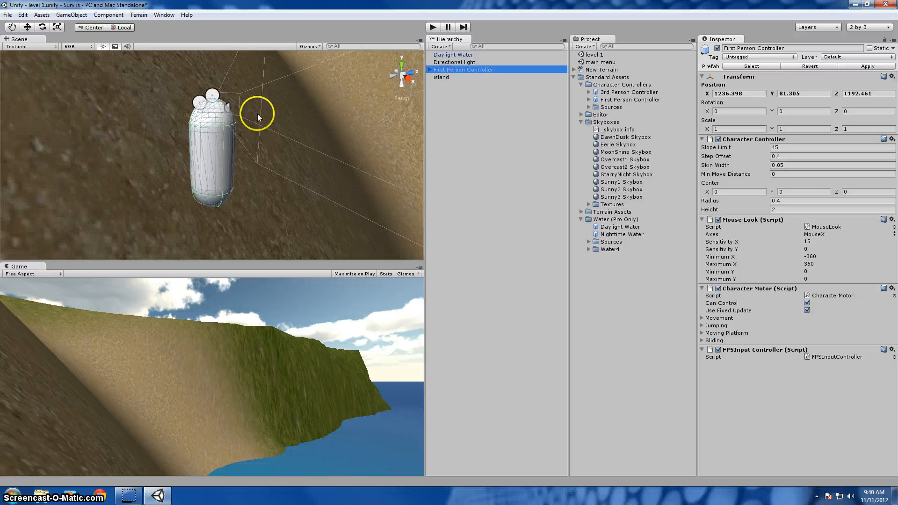
pyautogui.click(42, 28)
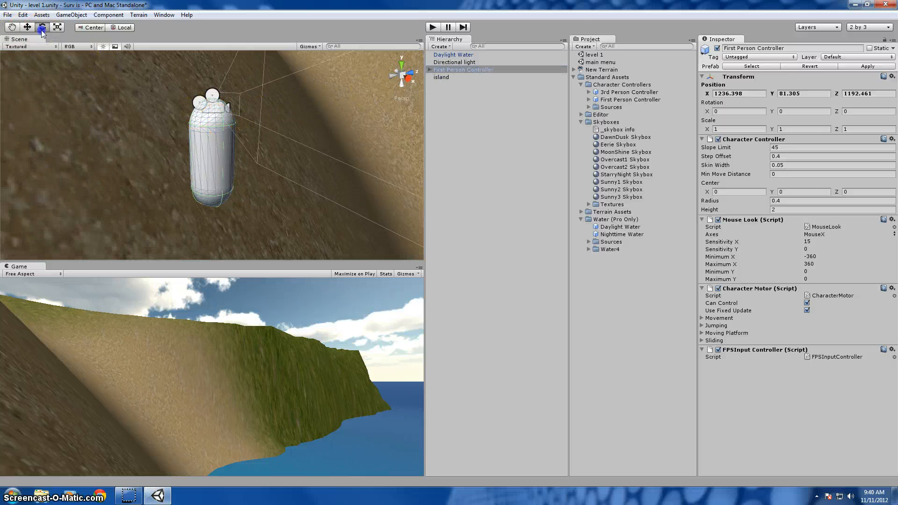
pyautogui.moveTo(201, 169); pyautogui.dragTo(286, 200)
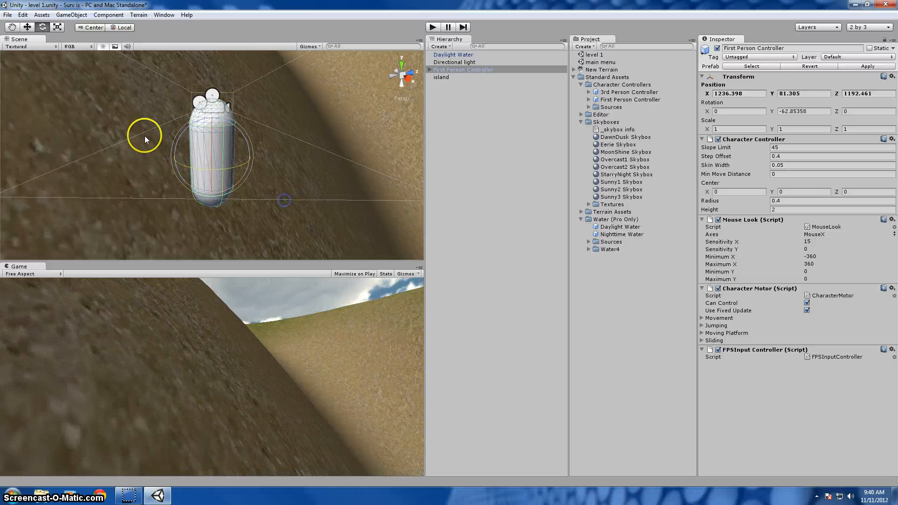
pyautogui.click(26, 29)
pyautogui.click(202, 143)
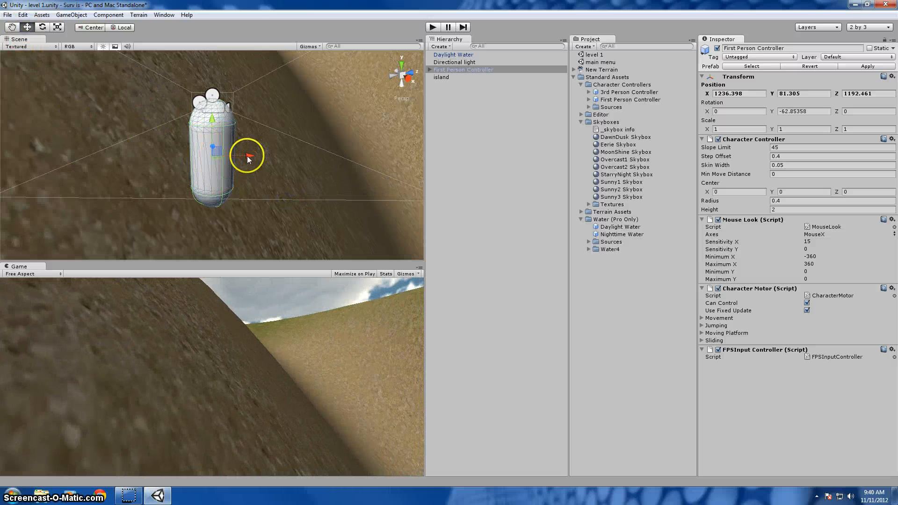
pyautogui.moveTo(247, 155); pyautogui.dragTo(851, 359)
# Aim the scene view at the sandy slope and move the First Person Controller to that view
pyautogui.moveTo(326, 129); pyautogui.dragTo(547, 134, button='right')
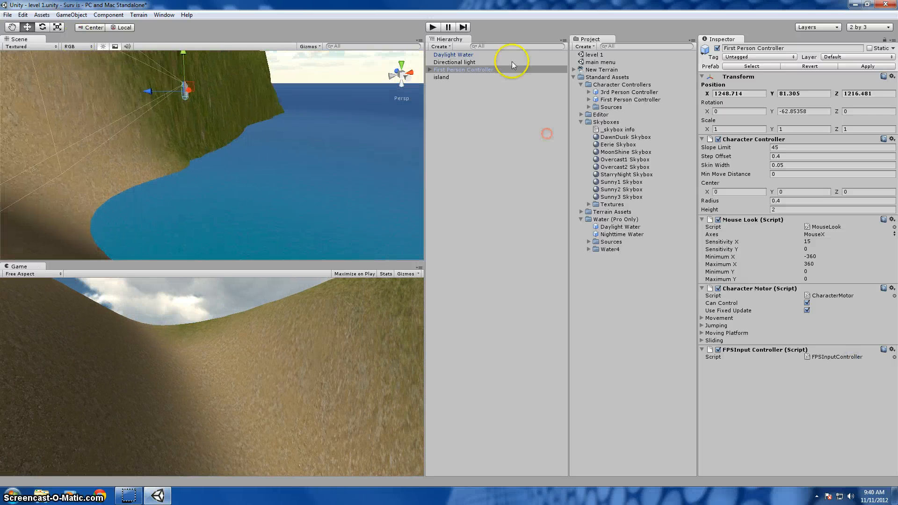
pyautogui.doubleClick(449, 74)
pyautogui.moveTo(275, 74); pyautogui.dragTo(74, 16, button='right')
pyautogui.scroll(4, 236, 189)
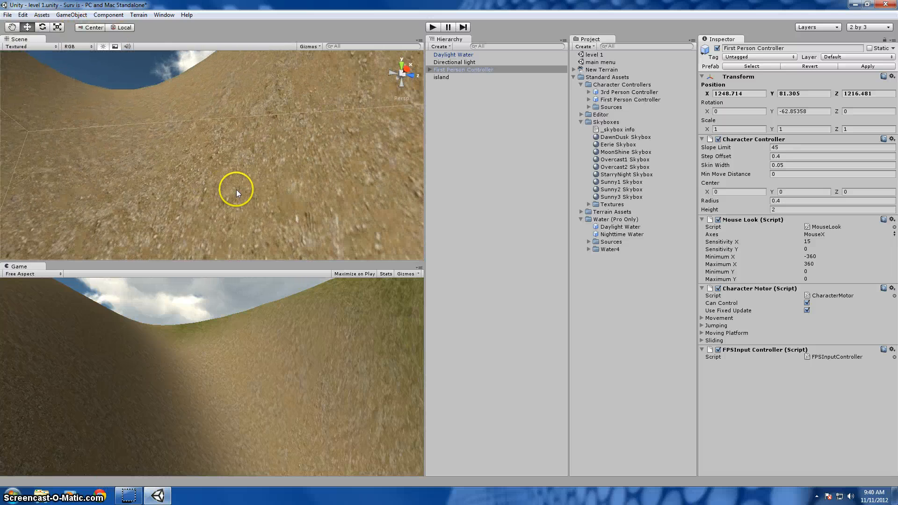
pyautogui.moveTo(297, 181); pyautogui.dragTo(189, 192, button='right')
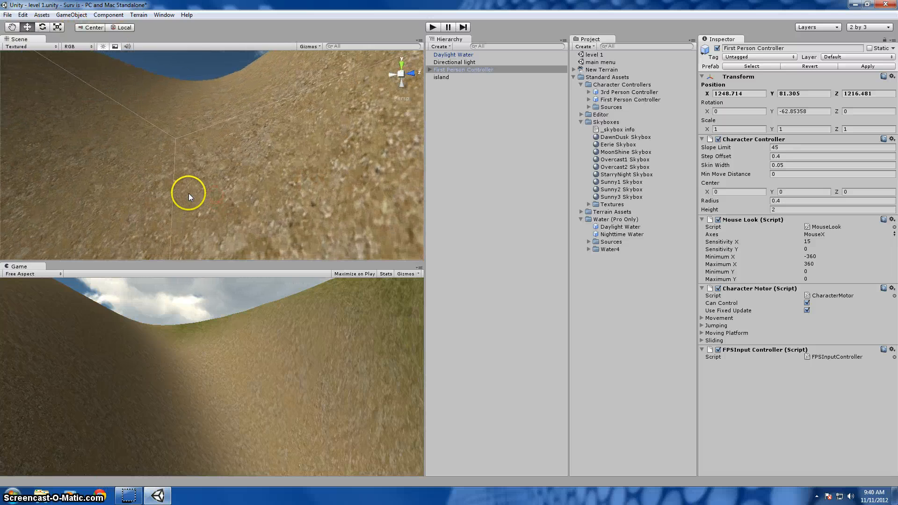
pyautogui.click(71, 14)
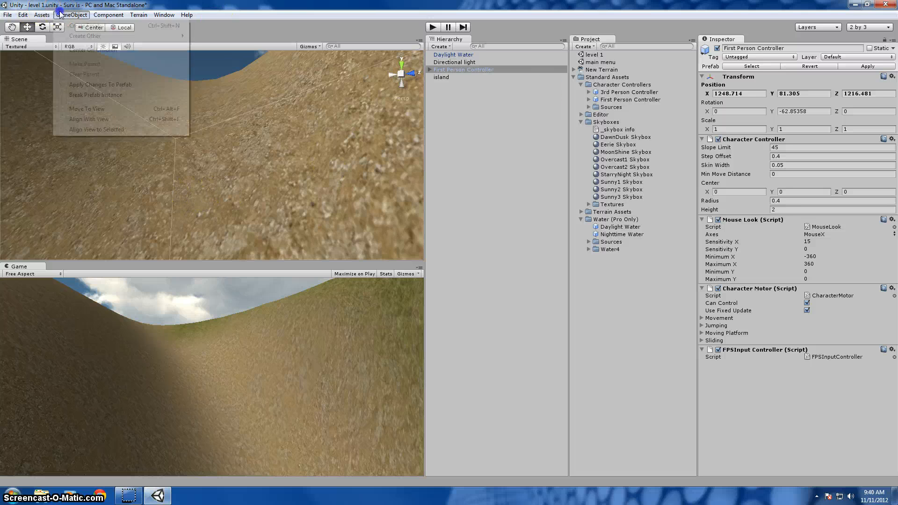
pyautogui.click(89, 108)
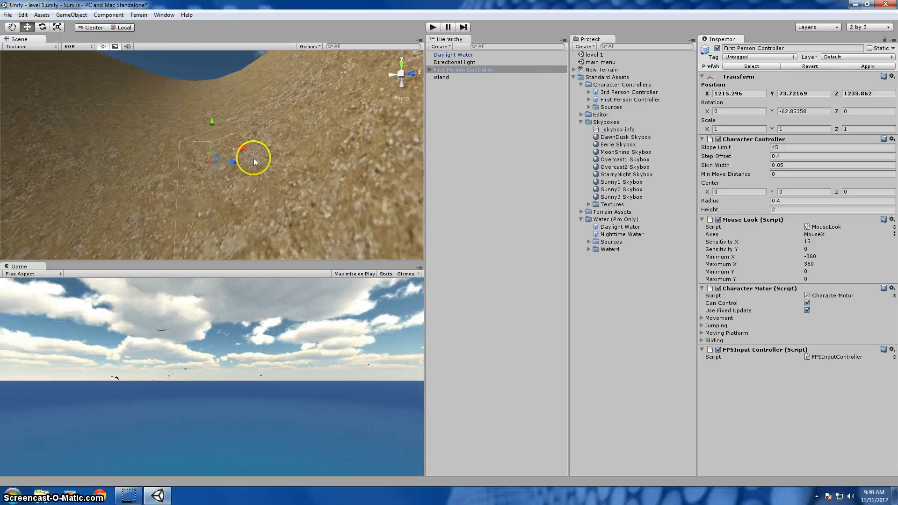
# Shift the First Person Controller on the sandy slope to about X 1221.2, Y 71.7, Z 1234.8 and play-test the level
pyautogui.moveTo(231, 163); pyautogui.dragTo(177, 163)
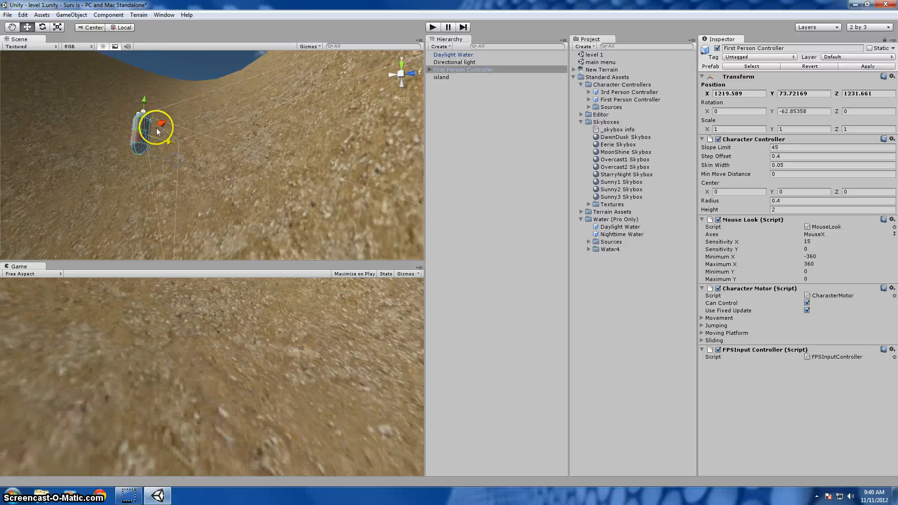
pyautogui.moveTo(158, 132); pyautogui.dragTo(187, 106)
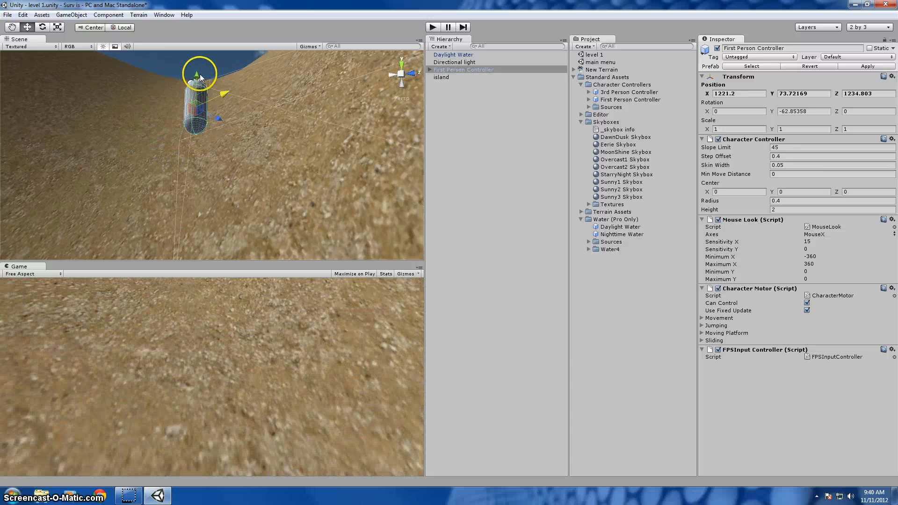
pyautogui.moveTo(200, 74); pyautogui.dragTo(220, 128)
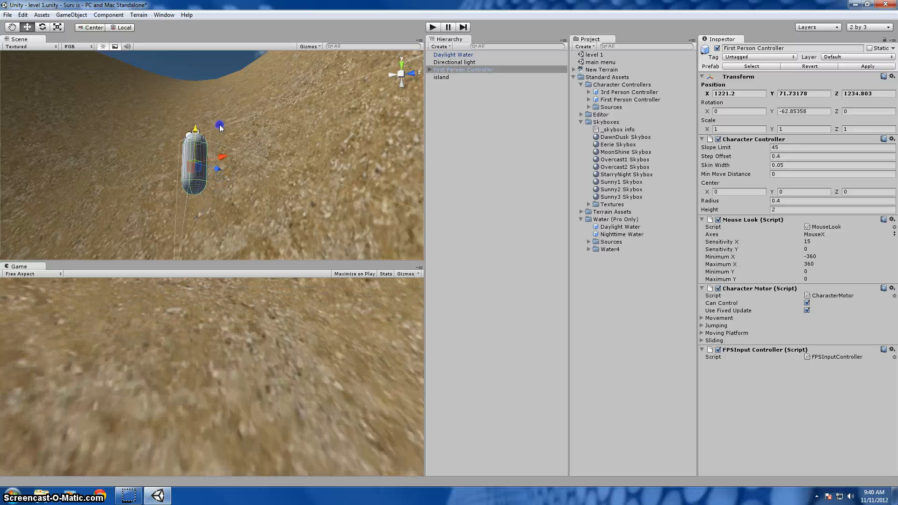
pyautogui.click(434, 27)
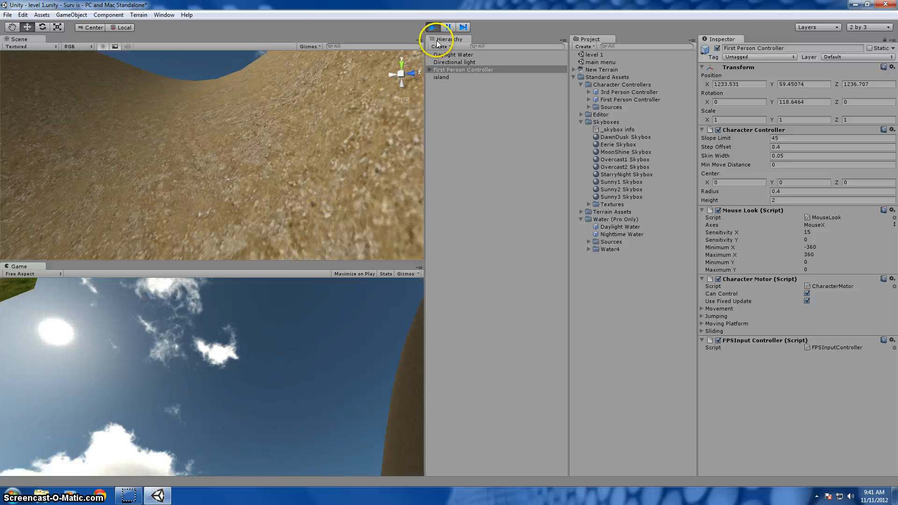
pyautogui.click(432, 28)
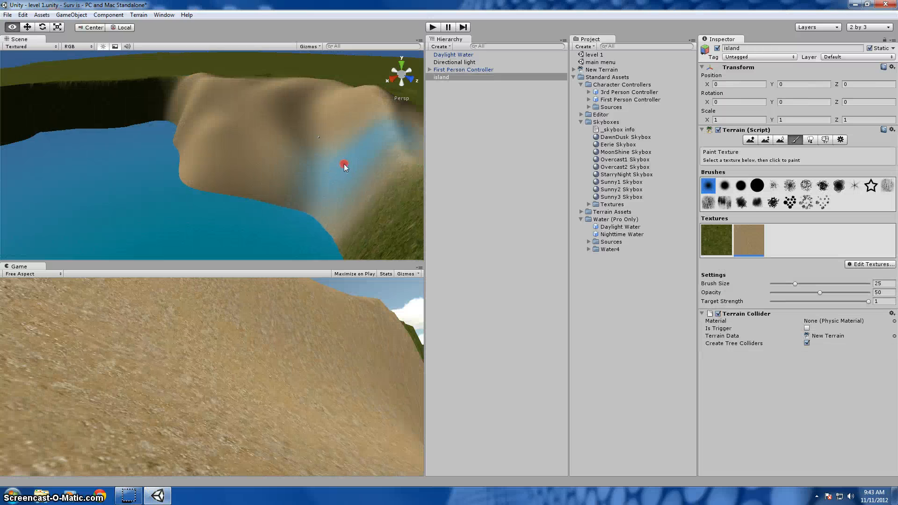
# Raise the Daylight Water plane around the island to about Y 78.6
pyautogui.moveTo(344, 163)
pyautogui.keyDown('alt'); pyautogui.mouseDown()
pyautogui.moveTo(294, 174)
pyautogui.moveTo(294, 159)
pyautogui.moveTo(324, 167)
pyautogui.moveTo(332, 186)
pyautogui.moveTo(287, 206)
pyautogui.moveTo(563, 158)
pyautogui.mouseUp(); pyautogui.keyUp('alt')
pyautogui.scroll(3, 330, 211)
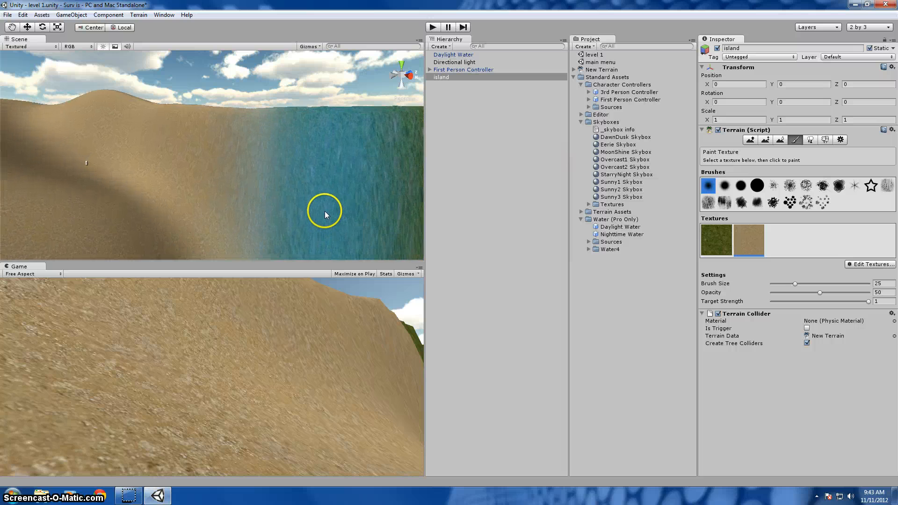
pyautogui.keyDown('alt'); pyautogui.moveTo(323, 203); pyautogui.dragTo(361, 126); pyautogui.keyUp('alt')
pyautogui.click(448, 58)
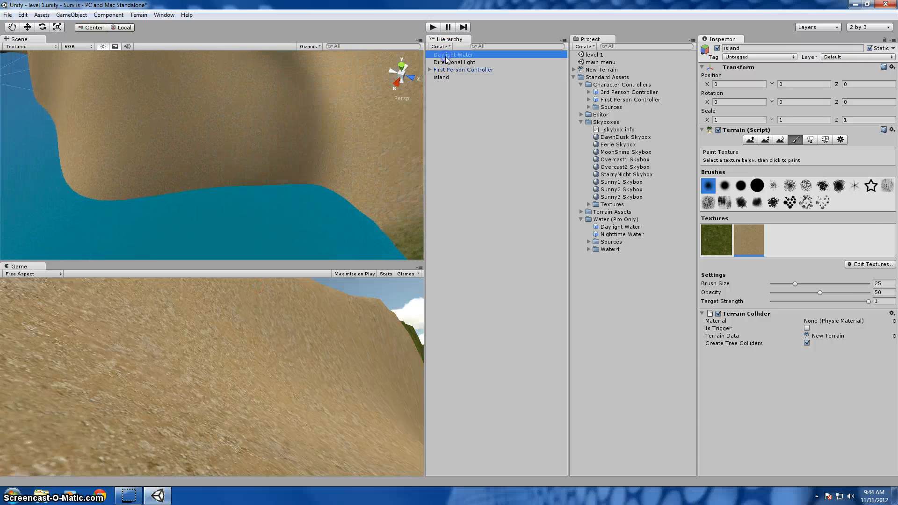
pyautogui.keyDown('alt'); pyautogui.moveTo(304, 162); pyautogui.dragTo(242, 147); pyautogui.keyUp('alt')
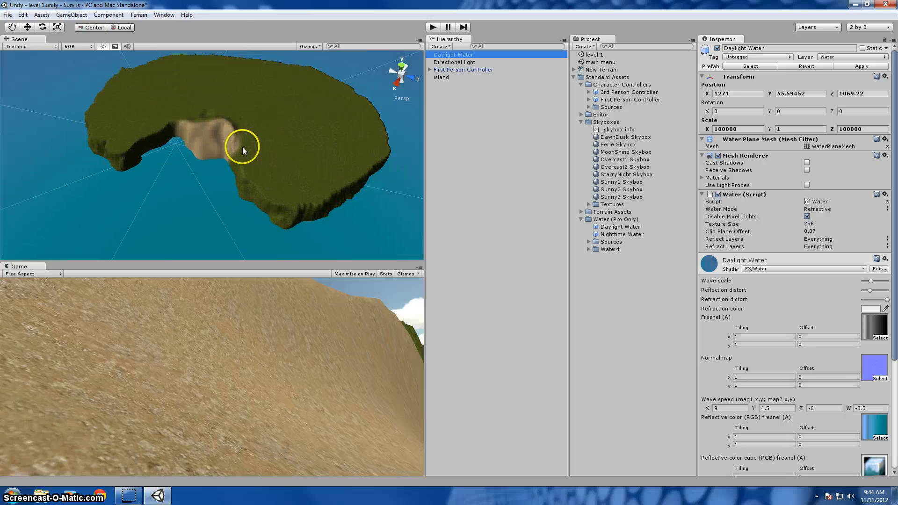
pyautogui.click(28, 28)
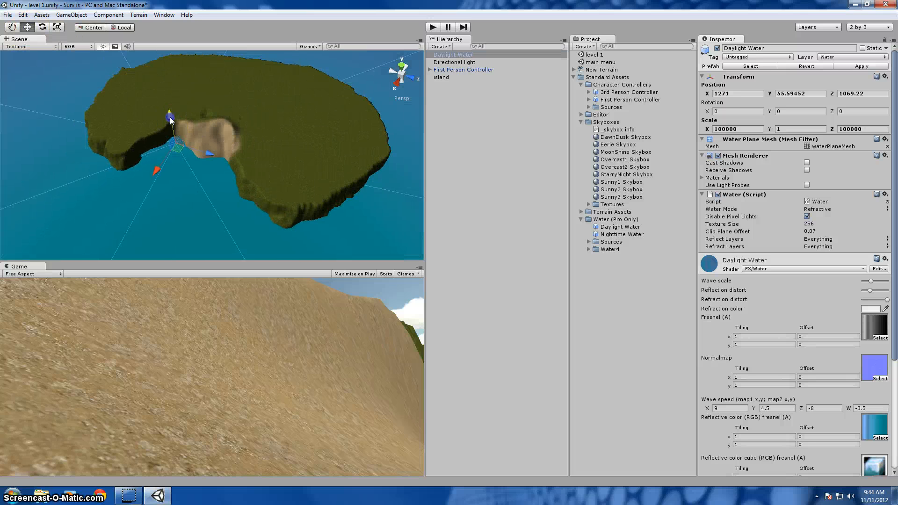
pyautogui.moveTo(171, 120); pyautogui.dragTo(171, 117)
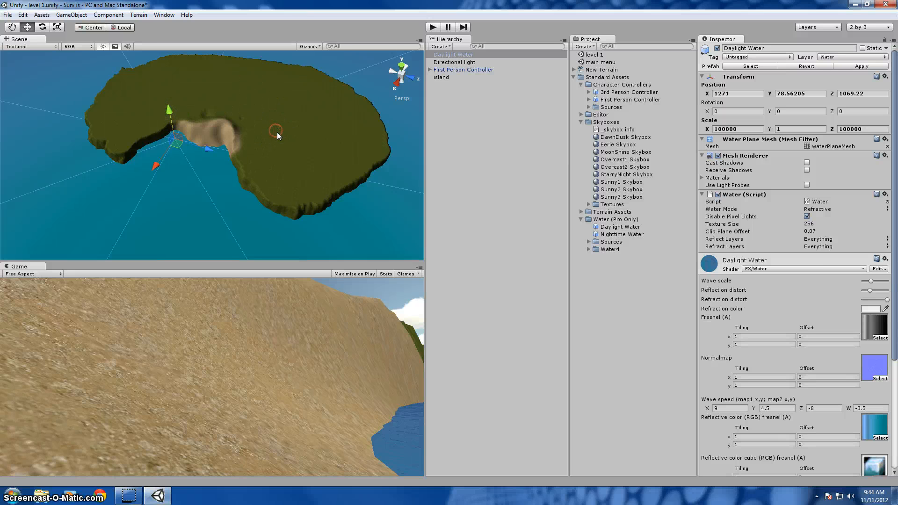
pyautogui.scroll(5, 277, 132)
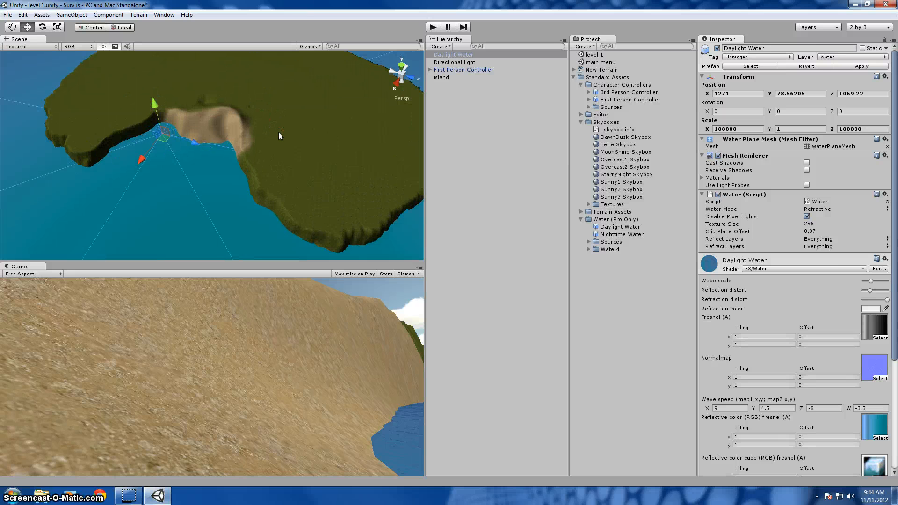
# Play-test the level by walking from the beach up onto the grass, and stop the test
pyautogui.click(434, 27)
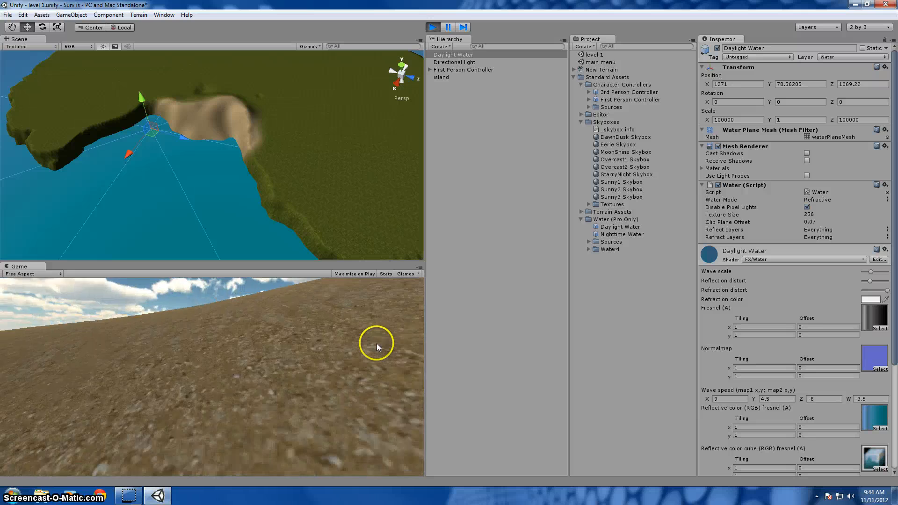
pyautogui.press('w')
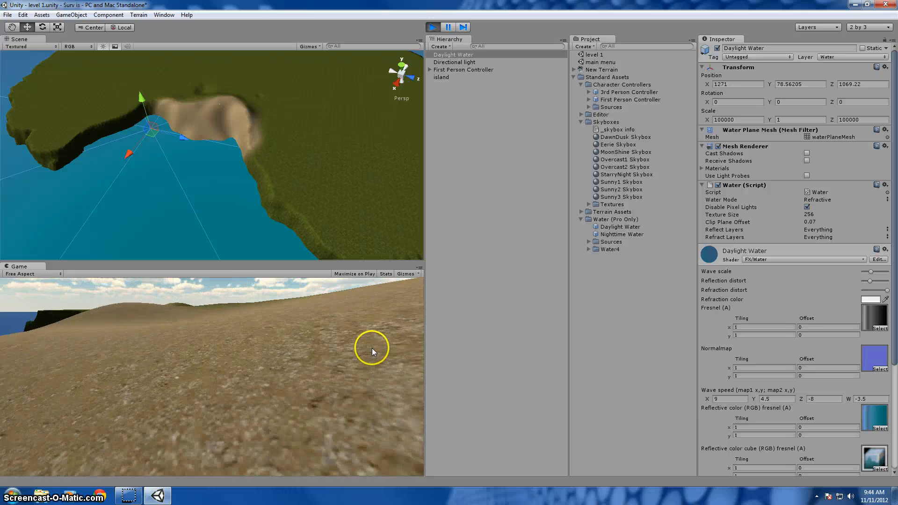
pyautogui.press('w')
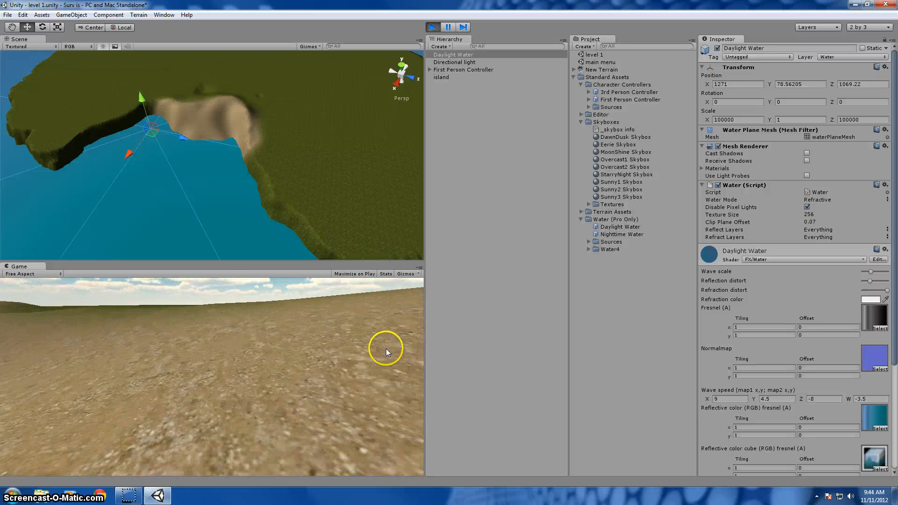
pyautogui.press('w')
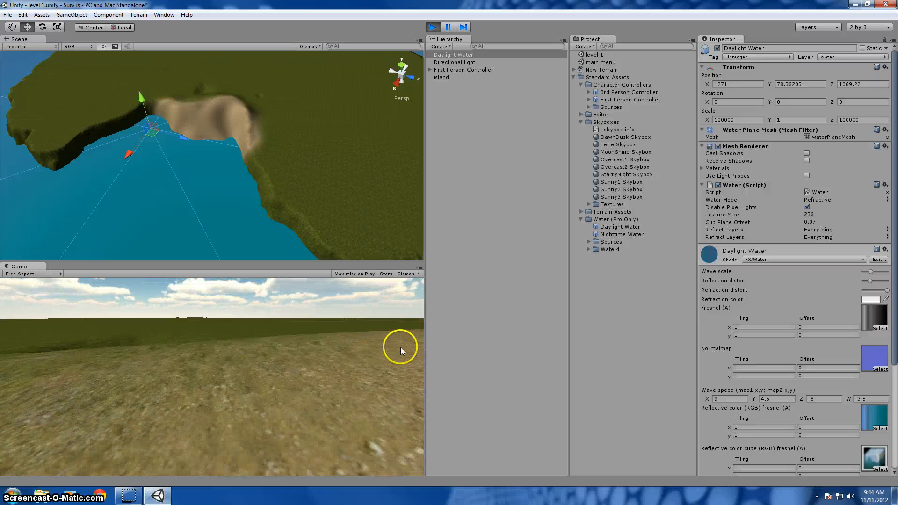
pyautogui.press('w')
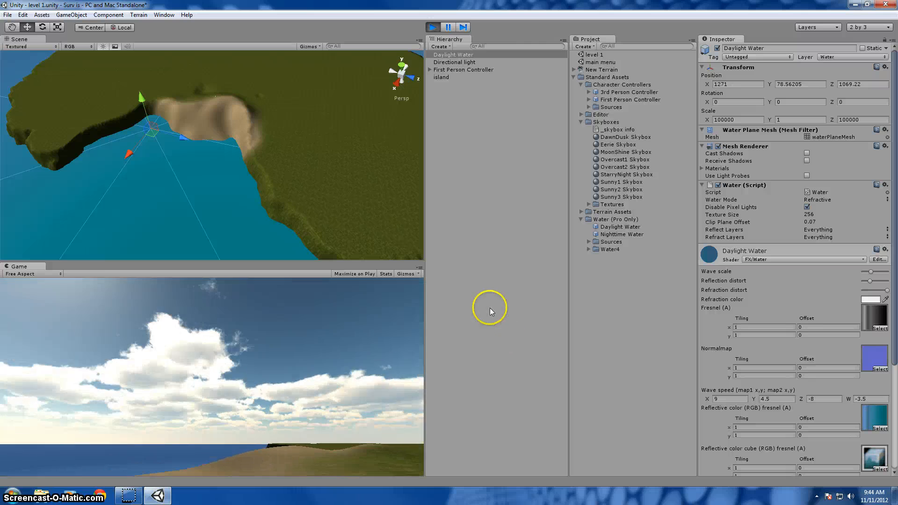
pyautogui.click(433, 27)
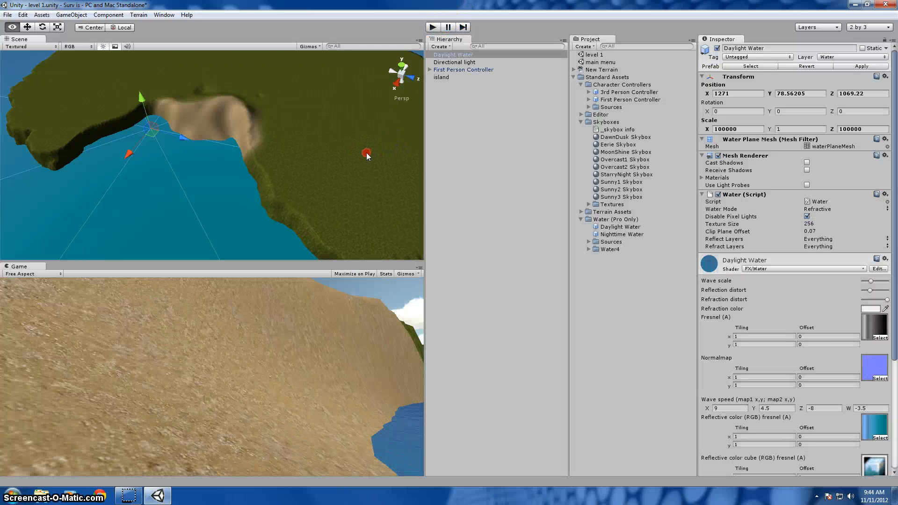
# Rotate the First Person Controller on the beach to about -119° around Y
pyautogui.keyDown('alt'); pyautogui.moveTo(366, 152); pyautogui.dragTo(313, 135); pyautogui.keyUp('alt')
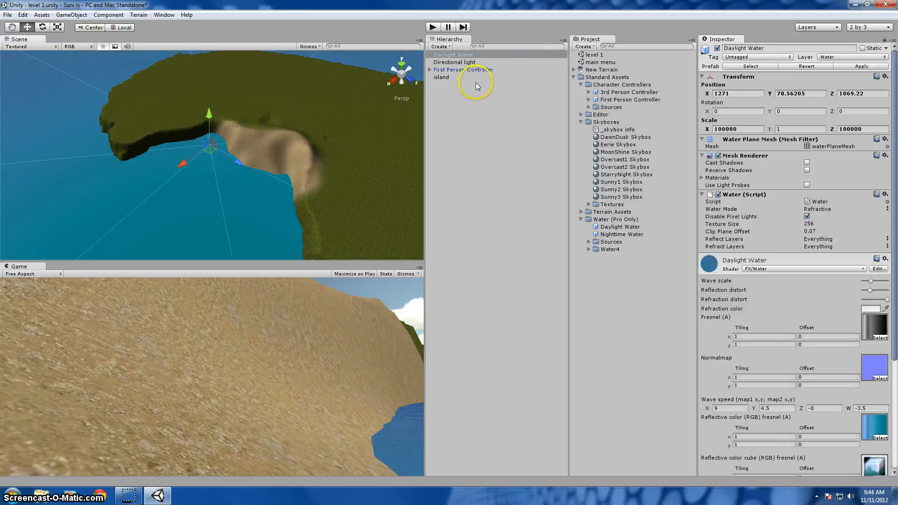
pyautogui.click(464, 70)
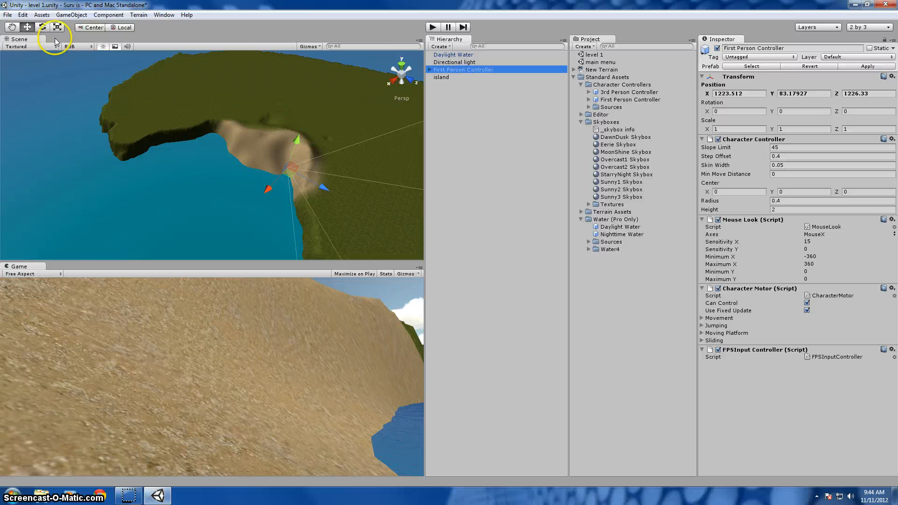
pyautogui.click(43, 27)
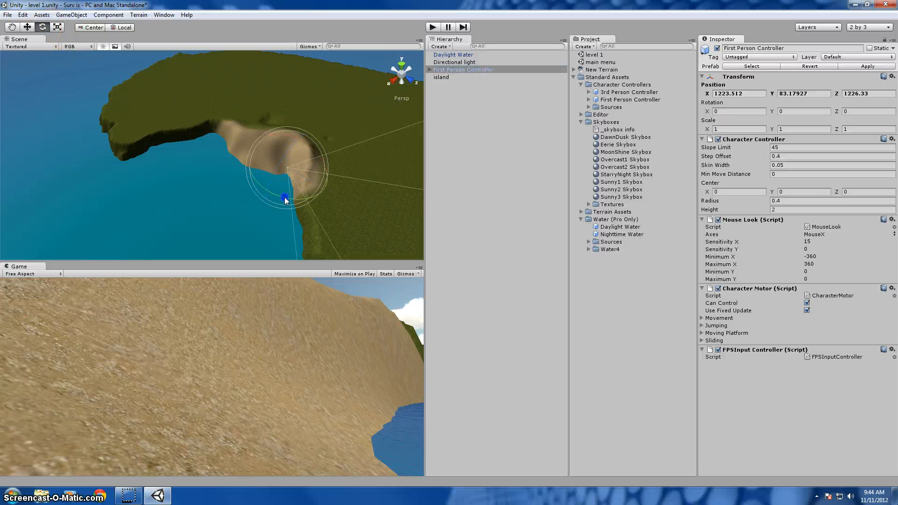
pyautogui.moveTo(286, 197); pyautogui.dragTo(473, 187)
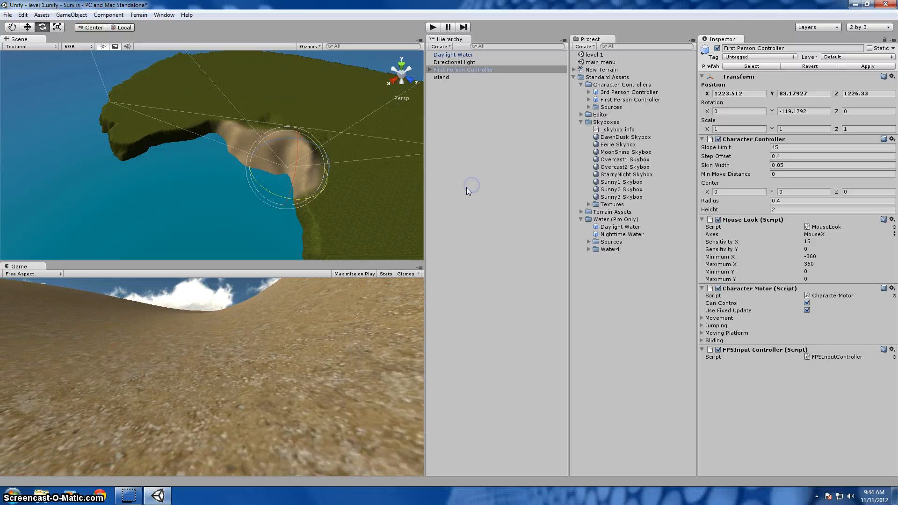
# Inspect the cove's shoreline and the sandy beach up close, and leave nothing selected
pyautogui.scroll(8, 313, 155)
pyautogui.scroll(7, 325, 118)
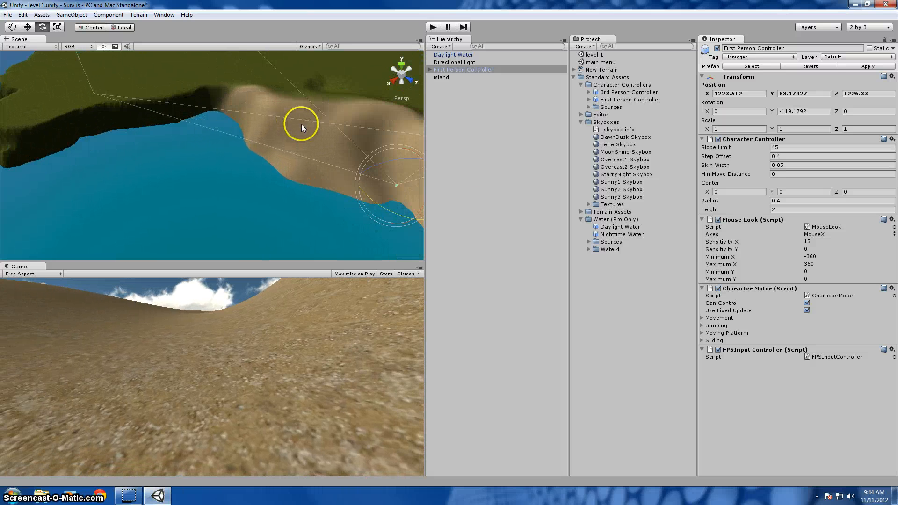
pyautogui.moveTo(309, 141); pyautogui.dragTo(322, 114, button='right')
pyautogui.scroll(6, 322, 113)
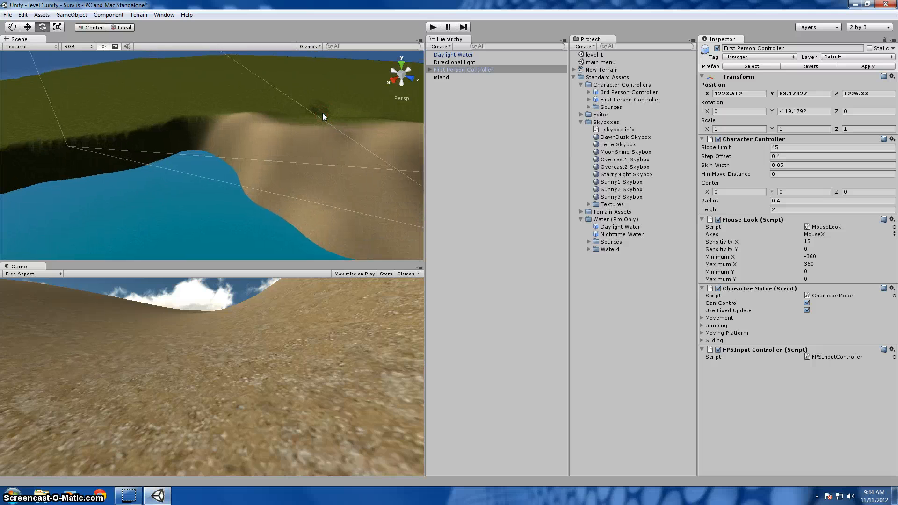
pyautogui.scroll(-4, 311, 127)
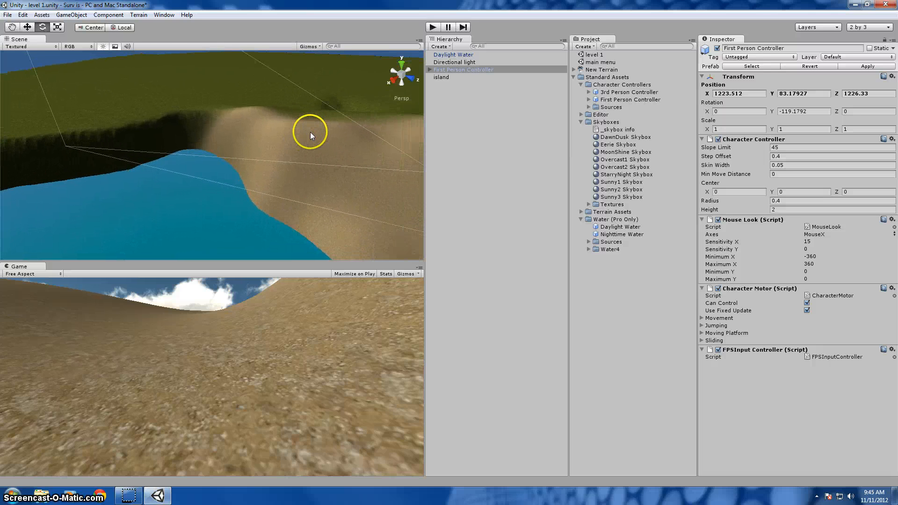
pyautogui.click(445, 79)
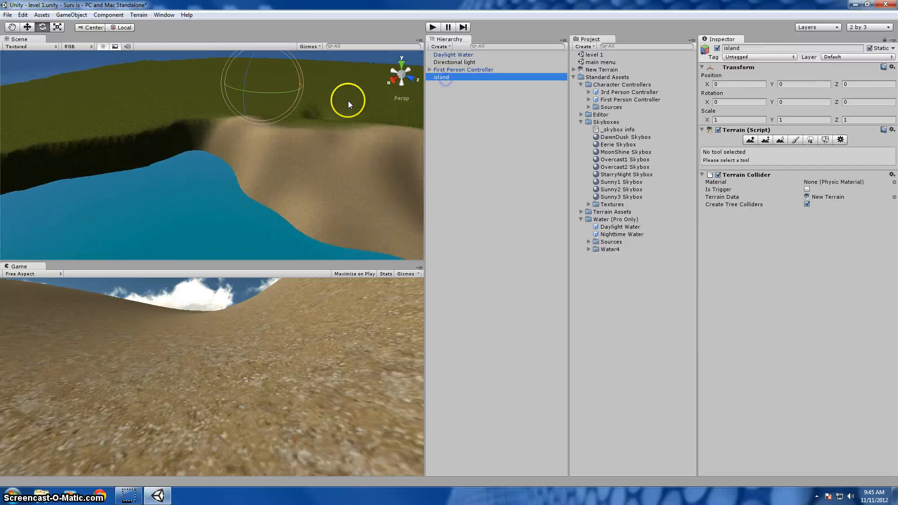
pyautogui.click(341, 89)
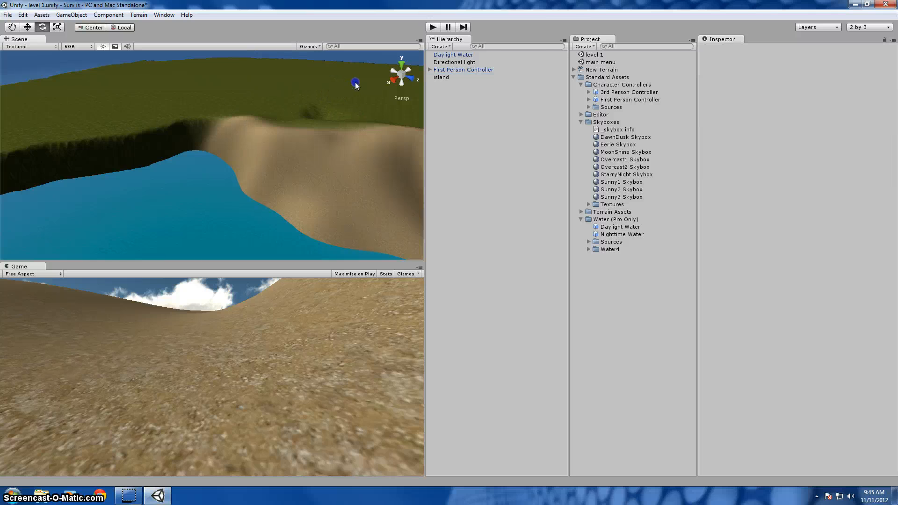
# Select the island terrain and set up Raise / Lower Terrain with the second soft round brush, size 25 and opacity 50
pyautogui.keyDown('alt'); pyautogui.moveTo(330, 95); pyautogui.dragTo(544, 54); pyautogui.keyUp('alt')
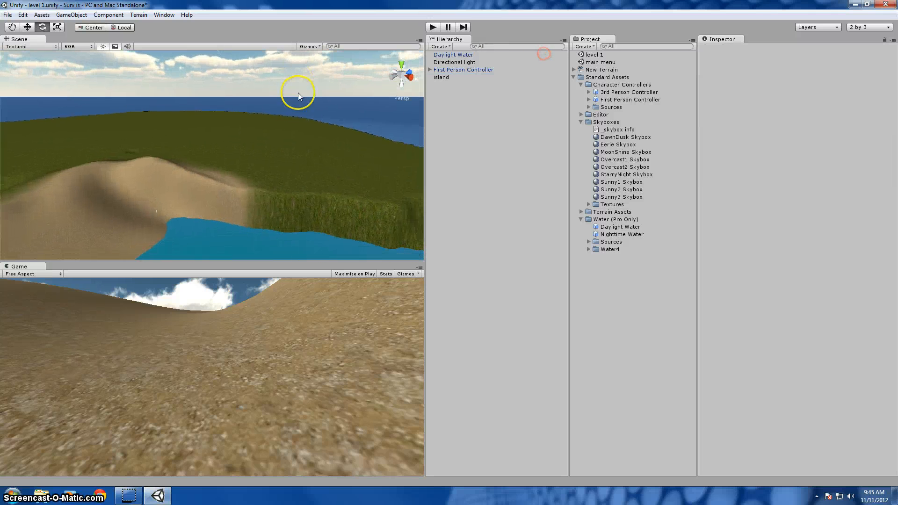
pyautogui.scroll(4, 329, 114)
pyautogui.scroll(2, 267, 136)
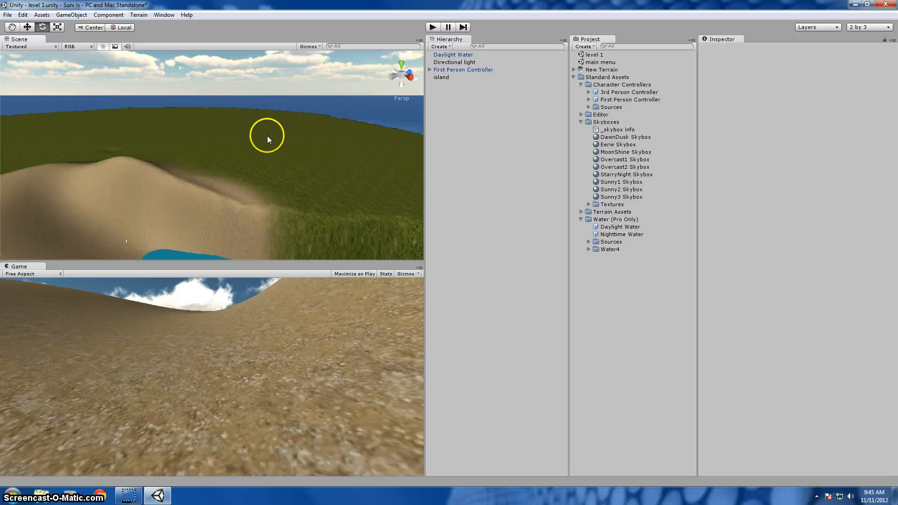
pyautogui.moveTo(268, 135); pyautogui.dragTo(322, 192, button='right')
pyautogui.scroll(-1, 293, 189)
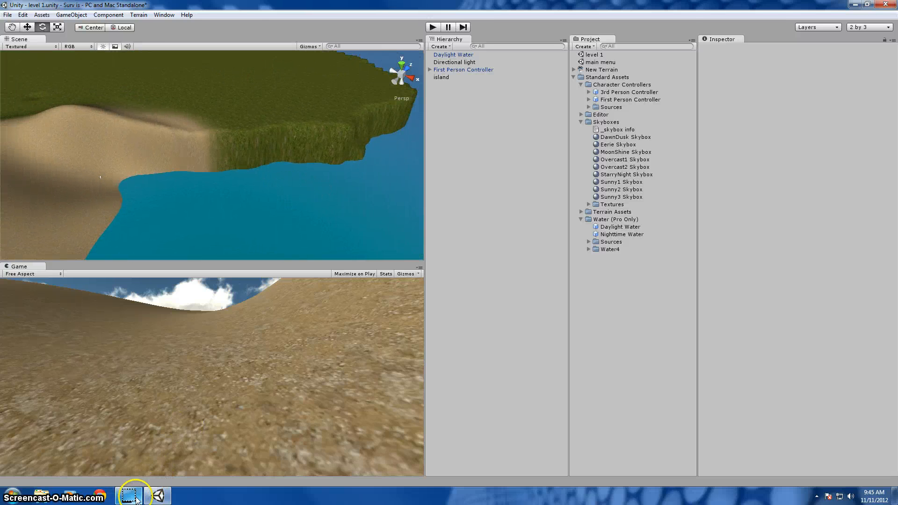
pyautogui.moveTo(317, 183); pyautogui.dragTo(304, 156, button='right')
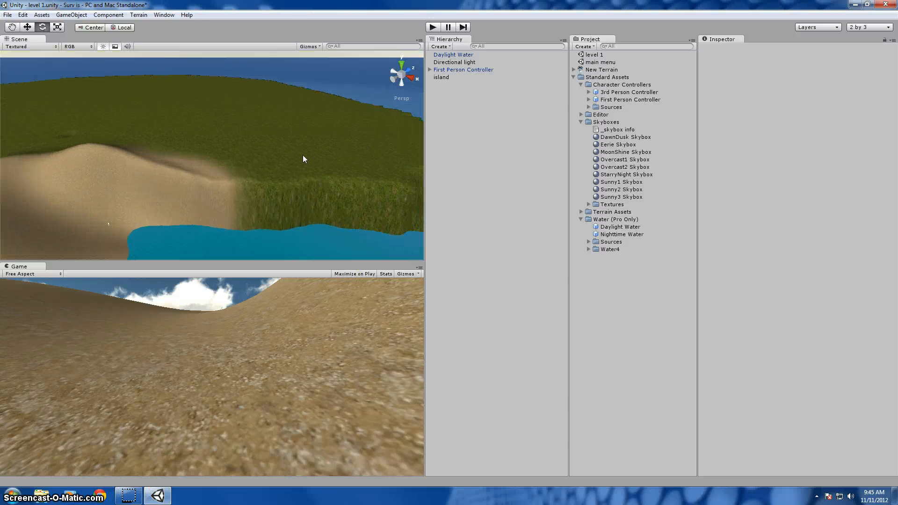
pyautogui.click(442, 78)
pyautogui.moveTo(368, 96); pyautogui.dragTo(322, 127, button='right')
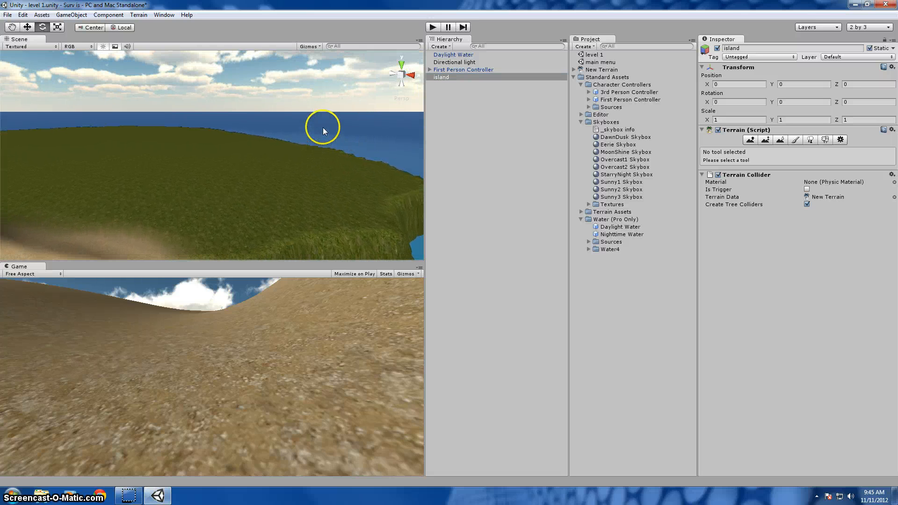
pyautogui.click(751, 140)
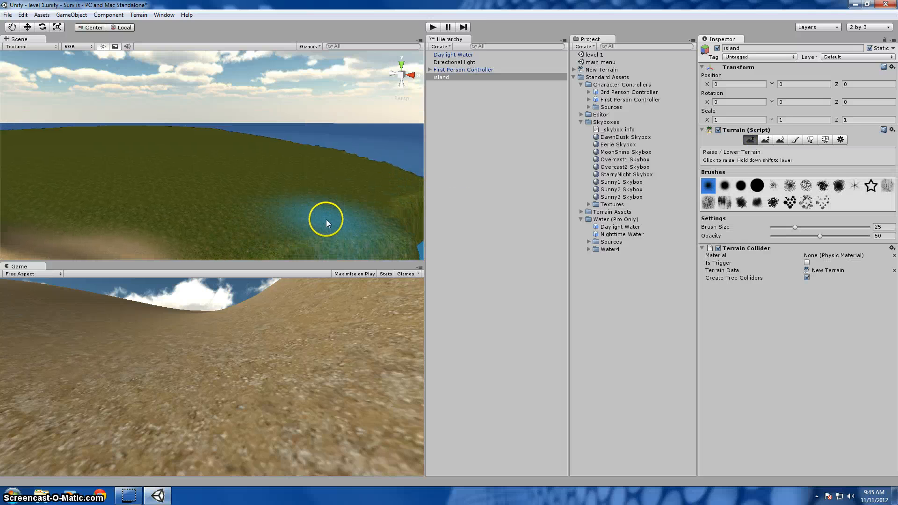
pyautogui.scroll(4, 327, 215)
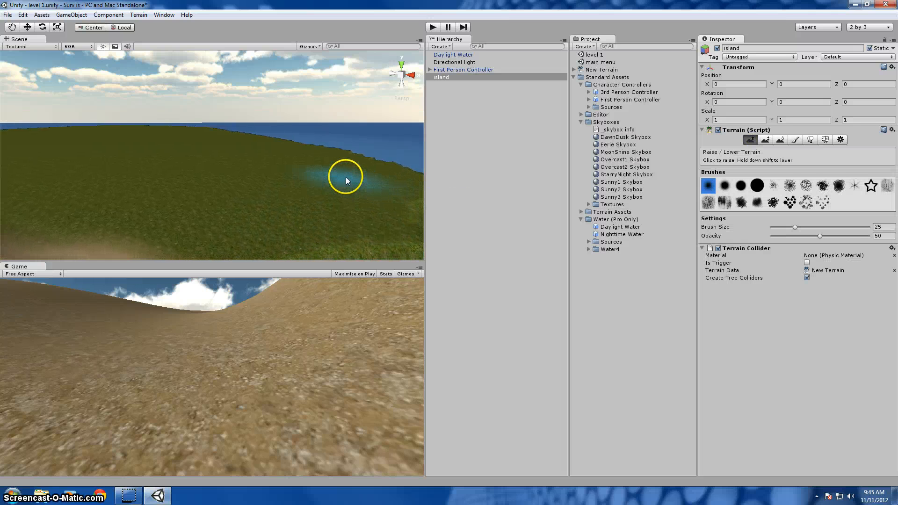
pyautogui.scroll(4, 343, 176)
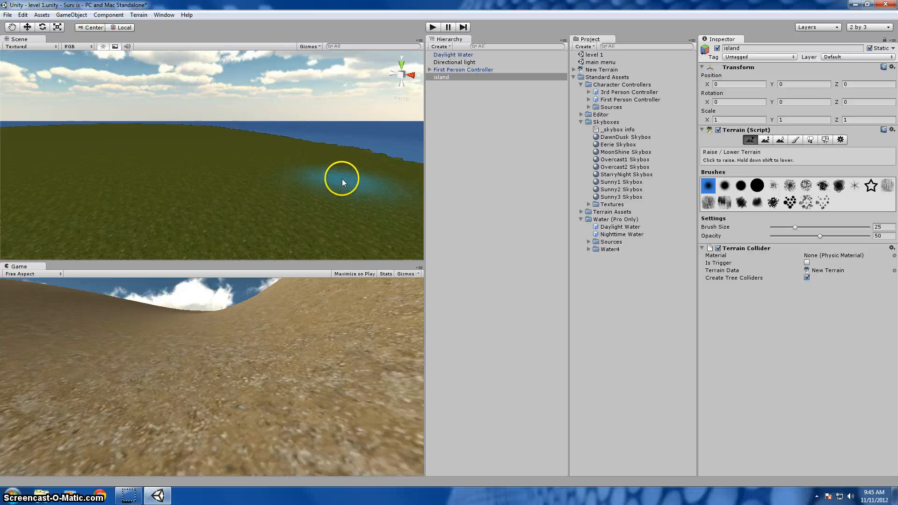
pyautogui.moveTo(333, 180); pyautogui.dragTo(310, 235, button='right')
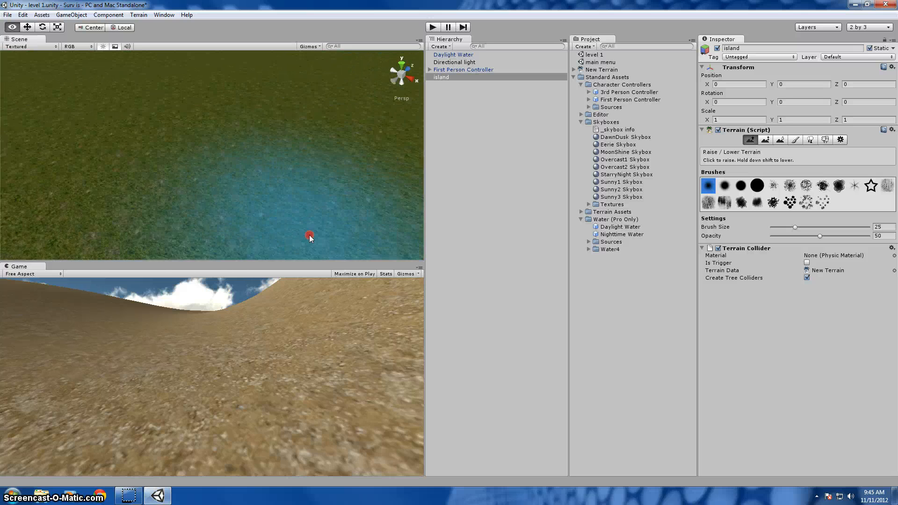
pyautogui.scroll(-8, 287, 247)
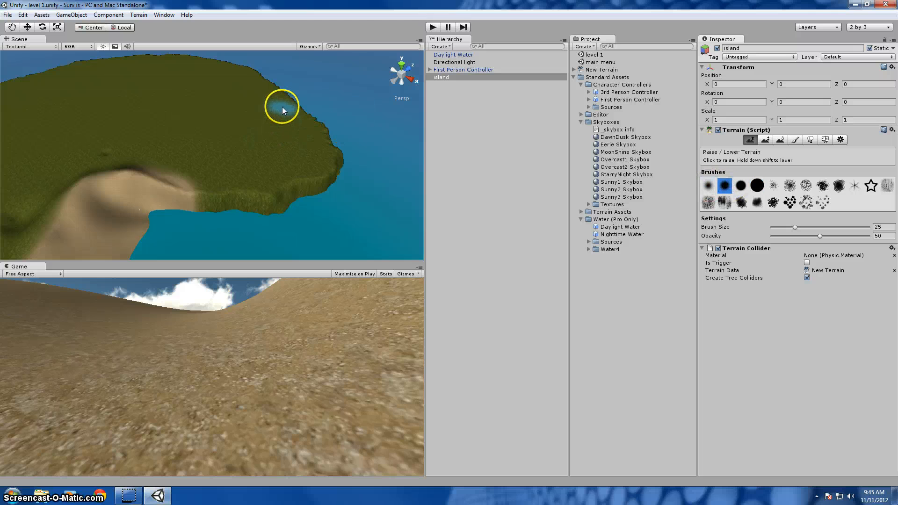
# Raise a curved ring of hills on the grassy end of the island beside the sandy cove
pyautogui.moveTo(282, 117)
pyautogui.mouseDown()
pyautogui.moveTo(237, 116)
pyautogui.moveTo(193, 142)
pyautogui.mouseUp()
pyautogui.moveTo(306, 137)
pyautogui.mouseDown()
pyautogui.moveTo(302, 108)
pyautogui.moveTo(322, 118)
pyautogui.mouseUp()
pyautogui.moveTo(342, 176); pyautogui.dragTo(327, 117, button='right')
pyautogui.moveTo(327, 117); pyautogui.dragTo(318, 142)
pyautogui.moveTo(318, 142); pyautogui.dragTo(329, 190, button='right')
pyautogui.moveTo(265, 212)
pyautogui.mouseDown()
pyautogui.moveTo(294, 222)
pyautogui.moveTo(313, 192)
pyautogui.mouseUp()
pyautogui.click(241, 234)
pyautogui.moveTo(313, 192)
pyautogui.mouseDown(button='right')
pyautogui.moveTo(241, 234)
pyautogui.moveTo(282, 175)
pyautogui.moveTo(273, 145)
pyautogui.mouseUp(button='right')
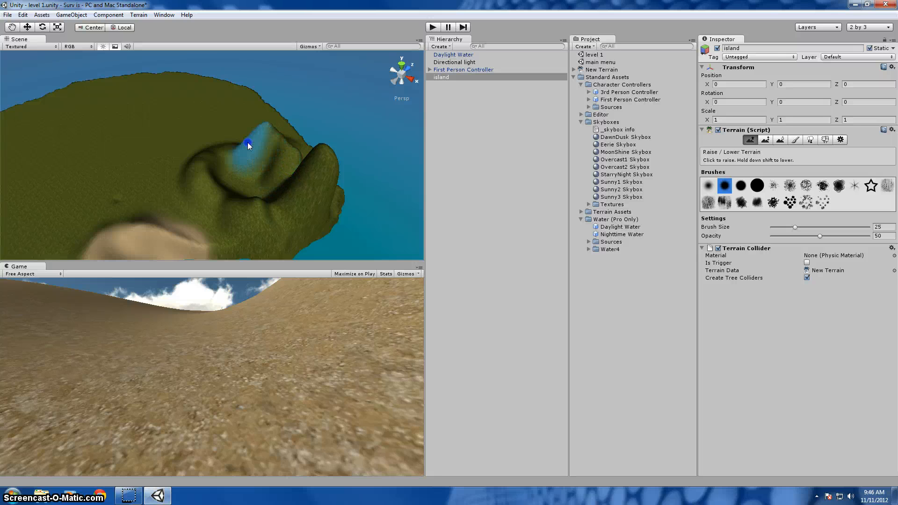
# Raise the hills beside the cove into a tall, pointed mountain
pyautogui.moveTo(257, 192)
pyautogui.mouseDown()
pyautogui.moveTo(293, 166)
pyautogui.moveTo(285, 152)
pyautogui.moveTo(301, 159)
pyautogui.moveTo(256, 136)
pyautogui.moveTo(223, 142)
pyautogui.moveTo(203, 167)
pyautogui.moveTo(242, 180)
pyautogui.moveTo(279, 179)
pyautogui.moveTo(307, 165)
pyautogui.moveTo(230, 178)
pyautogui.moveTo(196, 122)
pyautogui.moveTo(256, 86)
pyautogui.mouseUp()
pyautogui.moveTo(262, 79); pyautogui.dragTo(290, 17, button='right')
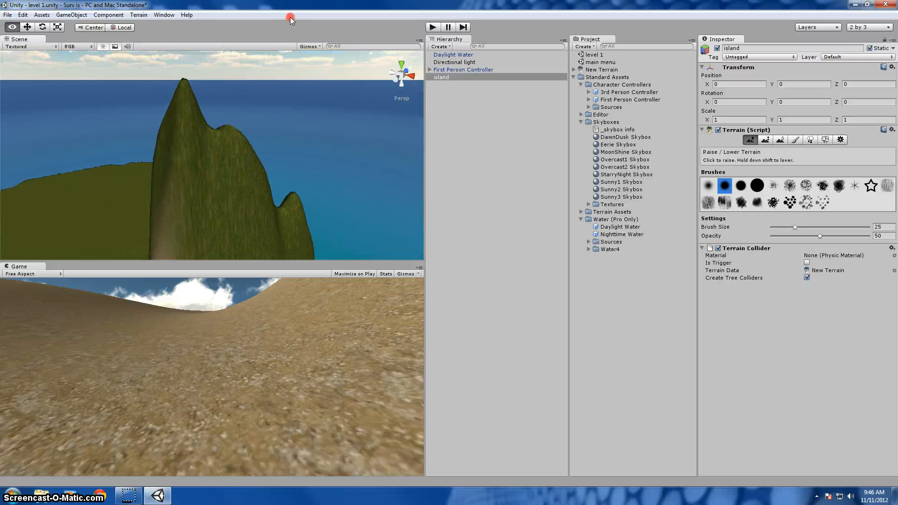
pyautogui.scroll(2, 337, 145)
pyautogui.moveTo(335, 144); pyautogui.dragTo(366, 124, button='right')
pyautogui.scroll(-8, 298, 199)
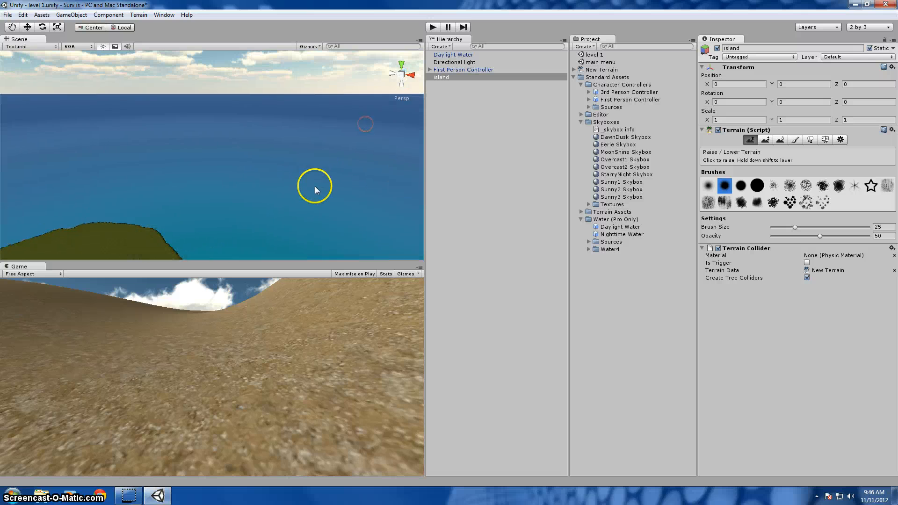
# Add further peaks and ridges in a ring around the tall mountain, leaving its centre low
pyautogui.moveTo(317, 161)
pyautogui.mouseDown(button='right')
pyautogui.moveTo(176, 220)
pyautogui.moveTo(112, 222)
pyautogui.mouseUp(button='right')
pyautogui.moveTo(171, 148)
pyautogui.mouseDown()
pyautogui.moveTo(180, 135)
pyautogui.moveTo(207, 134)
pyautogui.moveTo(169, 89)
pyautogui.moveTo(155, 94)
pyautogui.moveTo(142, 119)
pyautogui.moveTo(150, 168)
pyautogui.moveTo(166, 193)
pyautogui.moveTo(226, 135)
pyautogui.moveTo(215, 141)
pyautogui.moveTo(200, 89)
pyautogui.moveTo(247, 181)
pyautogui.moveTo(260, 162)
pyautogui.mouseUp()
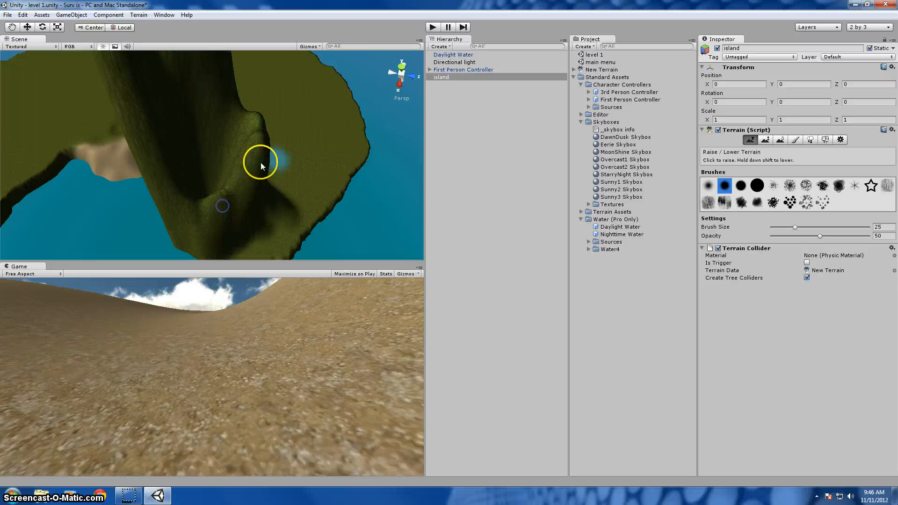
pyautogui.moveTo(260, 162); pyautogui.dragTo(282, 82, button='right')
pyautogui.scroll(-3, 319, 124)
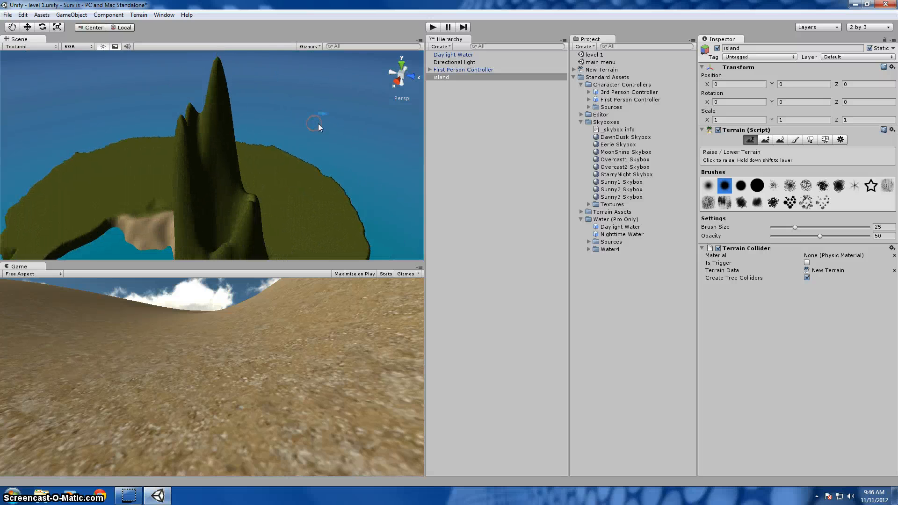
# Build the ring of peaks up to the maximum terrain height as a flat-topped, hollow column
pyautogui.moveTo(221, 84)
pyautogui.mouseDown()
pyautogui.moveTo(201, 63)
pyautogui.moveTo(195, 113)
pyautogui.moveTo(181, 120)
pyautogui.moveTo(208, 91)
pyautogui.moveTo(206, 128)
pyautogui.moveTo(237, 178)
pyautogui.moveTo(236, 94)
pyautogui.moveTo(233, 139)
pyautogui.mouseUp()
pyautogui.scroll(-3, 227, 116)
pyautogui.moveTo(229, 170)
pyautogui.mouseDown()
pyautogui.moveTo(206, 209)
pyautogui.moveTo(203, 146)
pyautogui.moveTo(215, 121)
pyautogui.moveTo(228, 117)
pyautogui.mouseUp()
pyautogui.scroll(-10, 244, 119)
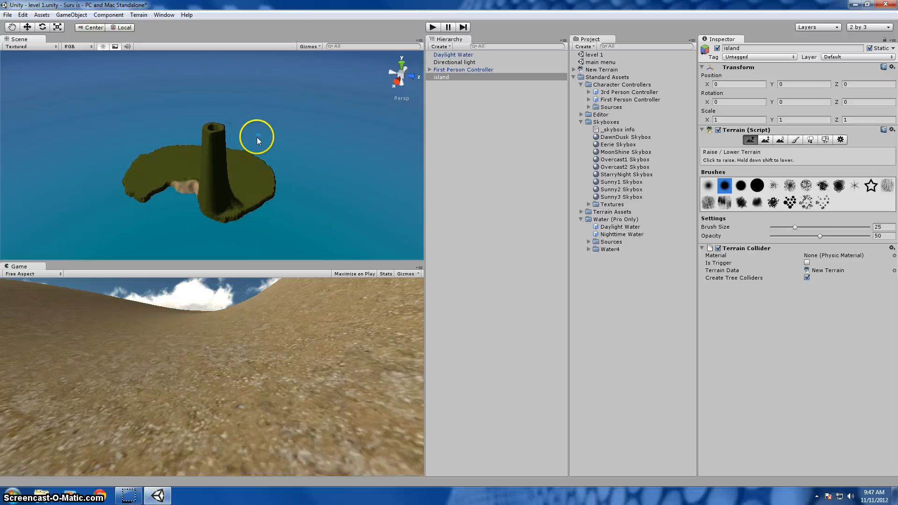
pyautogui.scroll(6, 271, 124)
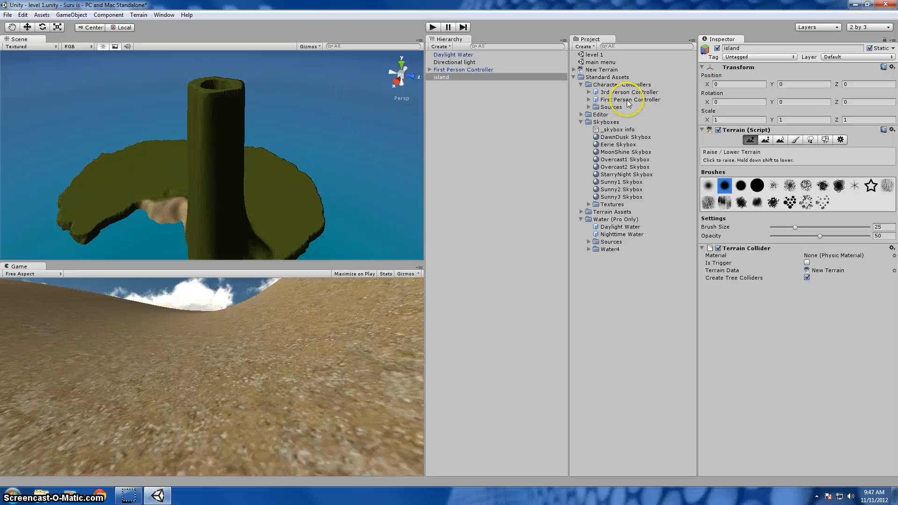
# Cut a notch into the column's front rim with Paint Height at height 104, brush size 25 and opacity 50
pyautogui.click(767, 140)
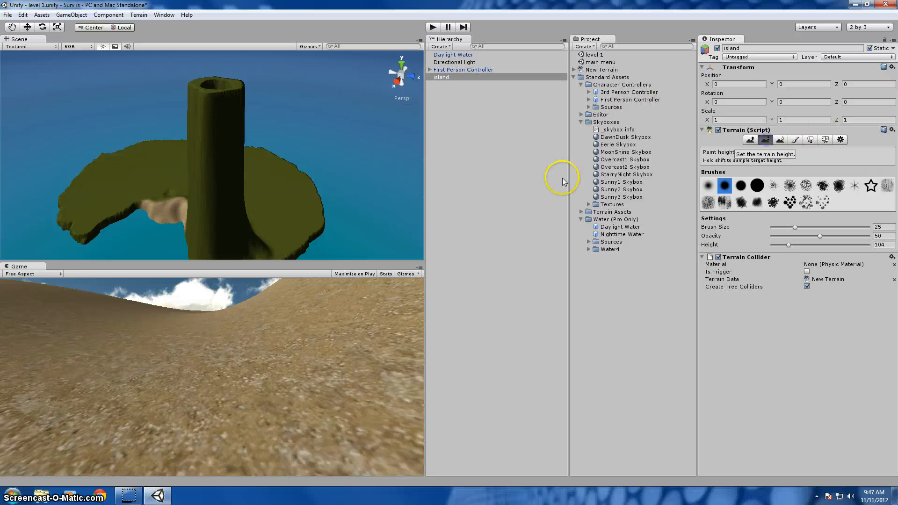
pyautogui.click(134, 131)
pyautogui.click(209, 136)
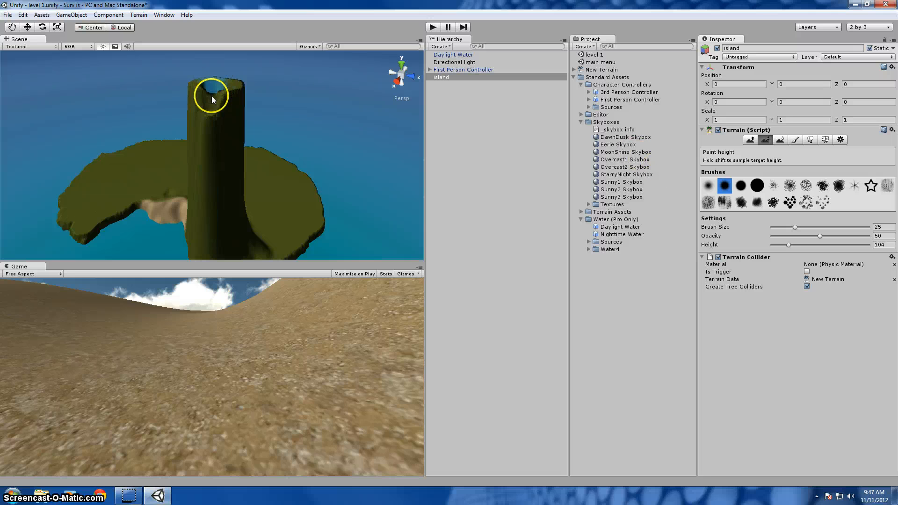
pyautogui.click(209, 89)
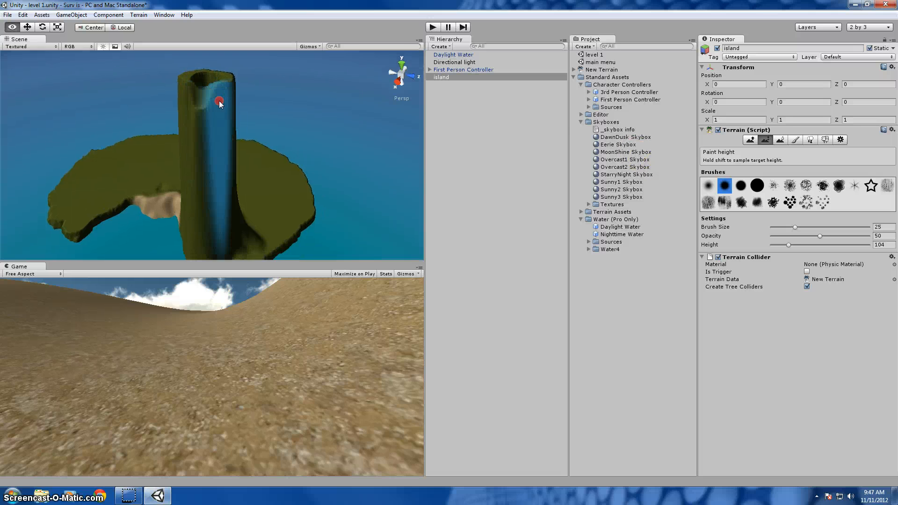
# Lower the column's rim and front wall around the notch with Raise / Lower Terrain to open up the hollow
pyautogui.click(750, 140)
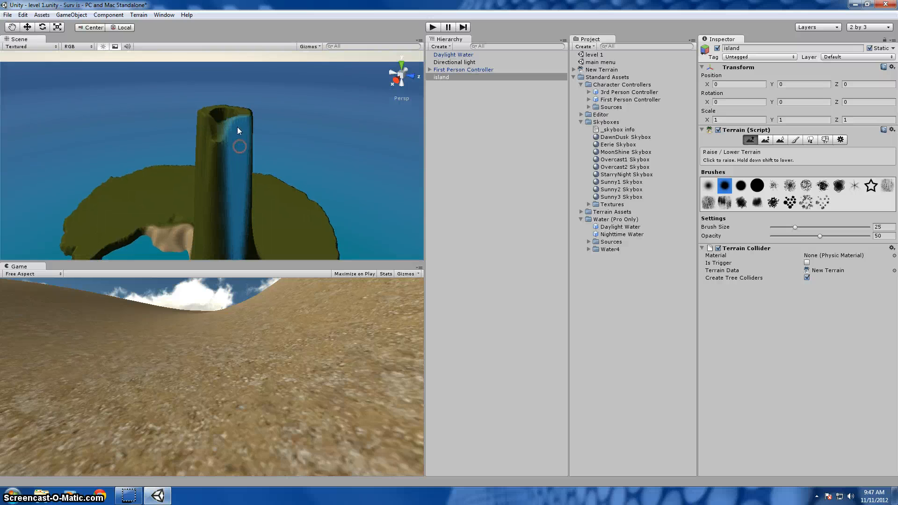
pyautogui.moveTo(237, 131); pyautogui.dragTo(236, 134, button='right')
pyautogui.keyDown('shift'); pyautogui.click(228, 120); pyautogui.keyUp('shift')
pyautogui.rightClick(233, 120)
pyautogui.keyDown('shift'); pyautogui.click(246, 120); pyautogui.keyUp('shift')
pyautogui.rightClick(239, 131)
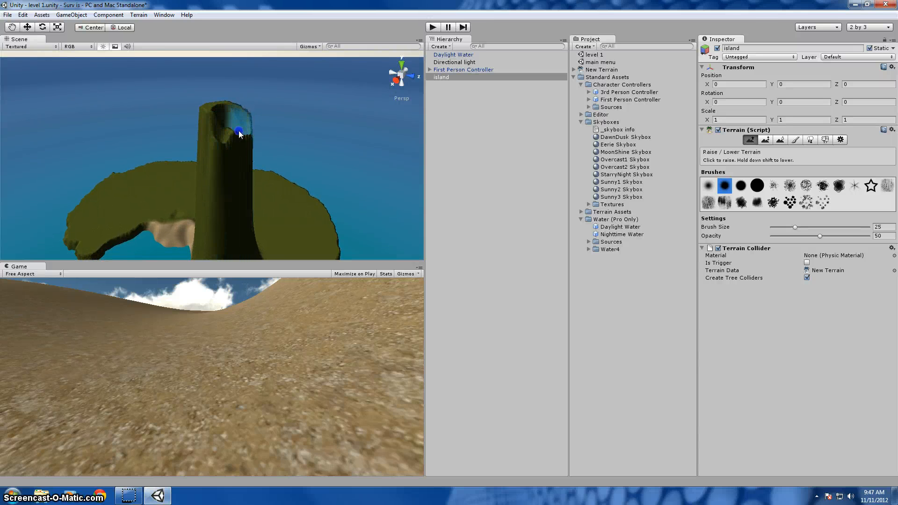
pyautogui.moveTo(219, 142)
pyautogui.keyDown('shift'); pyautogui.mouseDown()
pyautogui.moveTo(207, 159)
pyautogui.moveTo(246, 175)
pyautogui.moveTo(234, 168)
pyautogui.moveTo(216, 181)
pyautogui.mouseUp(); pyautogui.keyUp('shift')
# Lower the remaining tall walls of the column into a jagged, volcano-like rim
pyautogui.moveTo(302, 205); pyautogui.dragTo(265, 272, button='right')
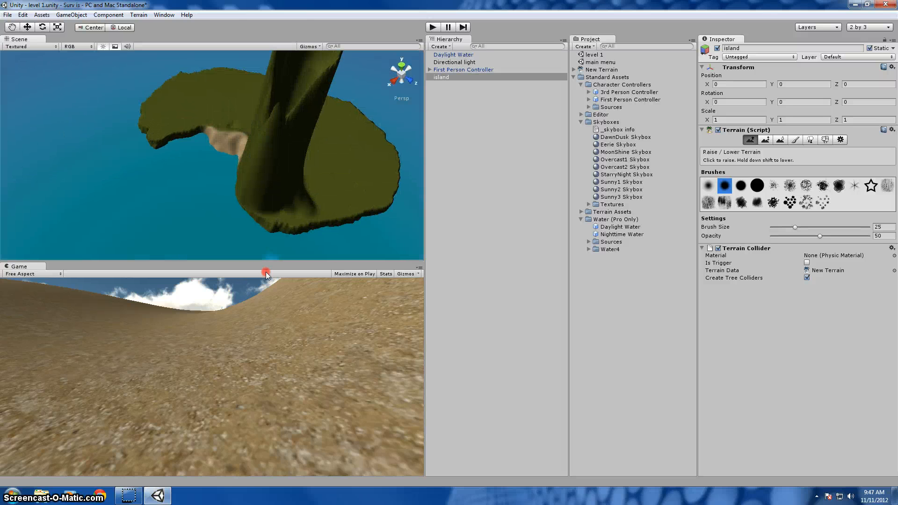
pyautogui.moveTo(321, 141); pyautogui.dragTo(343, 115, button='right')
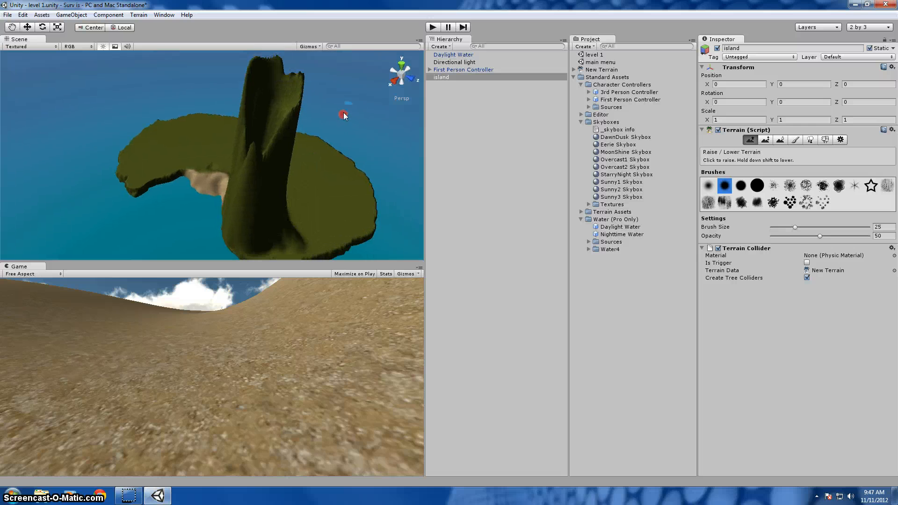
pyautogui.click(295, 110)
pyautogui.moveTo(296, 96)
pyautogui.keyDown('shift'); pyautogui.mouseDown()
pyautogui.moveTo(251, 87)
pyautogui.moveTo(288, 111)
pyautogui.mouseUp(); pyautogui.keyUp('shift')
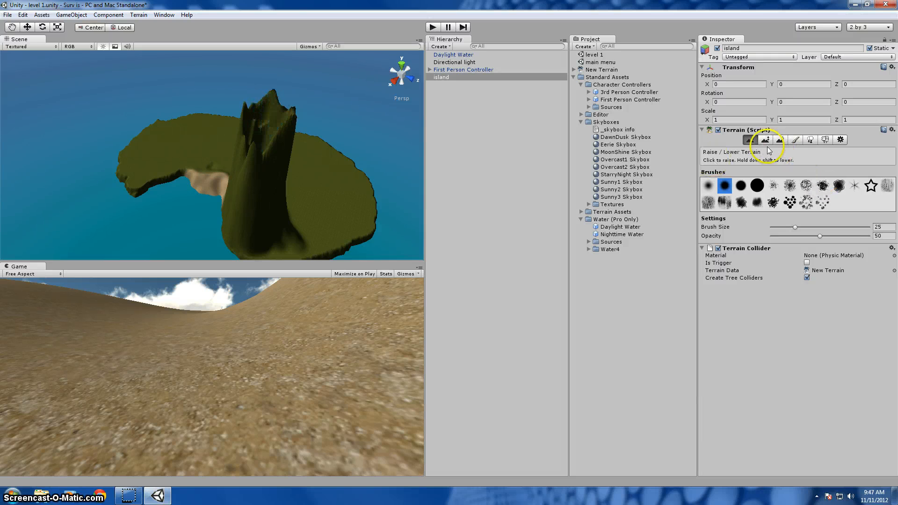
# Inspect the inside of the hollow mountain and reshape its crater walls with Raise / Lower Terrain
pyautogui.scroll(4, 317, 170)
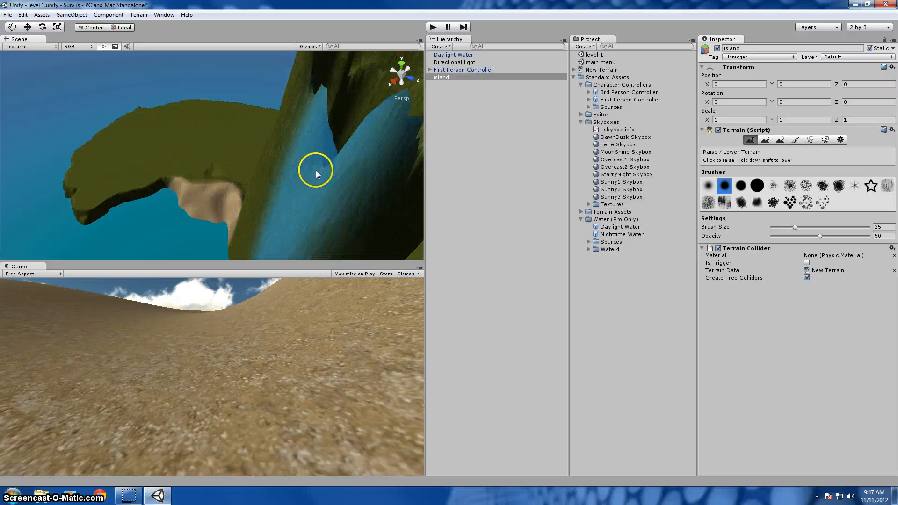
pyautogui.moveTo(316, 171); pyautogui.dragTo(430, 92, button='right')
pyautogui.scroll(10, 225, 153)
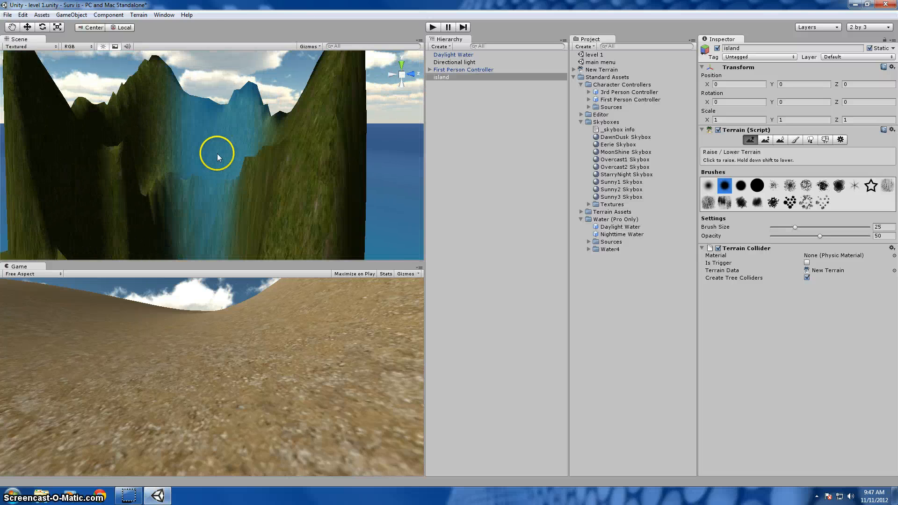
pyautogui.moveTo(228, 147); pyautogui.dragTo(107, 299, button='right')
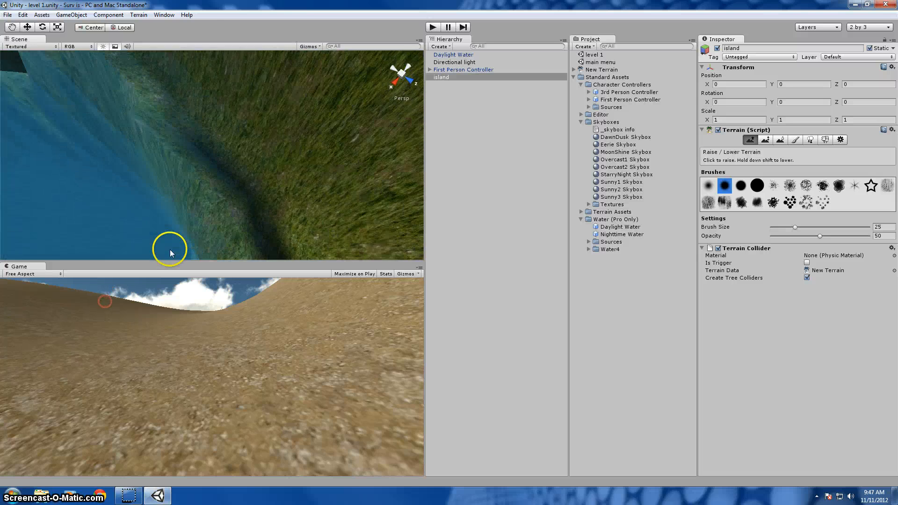
pyautogui.scroll(-10, 203, 220)
pyautogui.moveTo(206, 215)
pyautogui.mouseDown()
pyautogui.moveTo(182, 195)
pyautogui.moveTo(196, 100)
pyautogui.moveTo(156, 95)
pyautogui.moveTo(127, 120)
pyautogui.moveTo(120, 147)
pyautogui.moveTo(154, 227)
pyautogui.moveTo(180, 239)
pyautogui.moveTo(218, 127)
pyautogui.mouseUp()
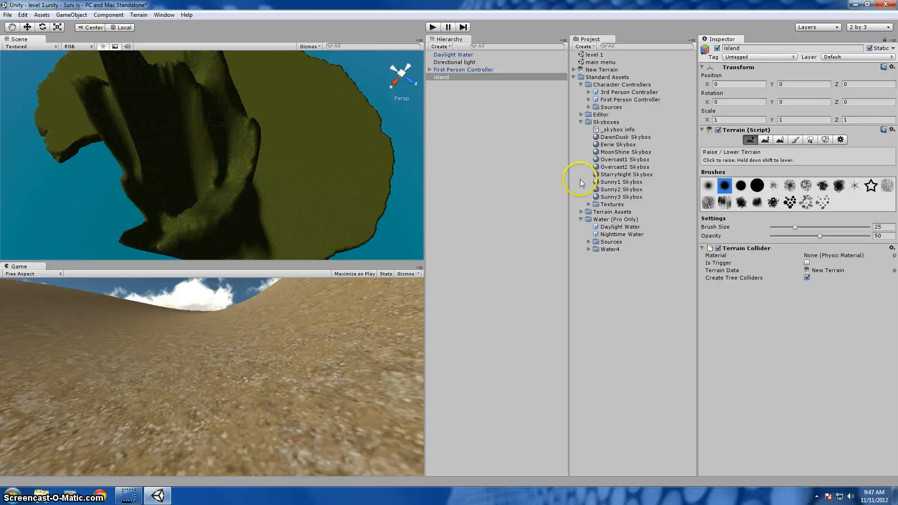
pyautogui.scroll(-5, 241, 150)
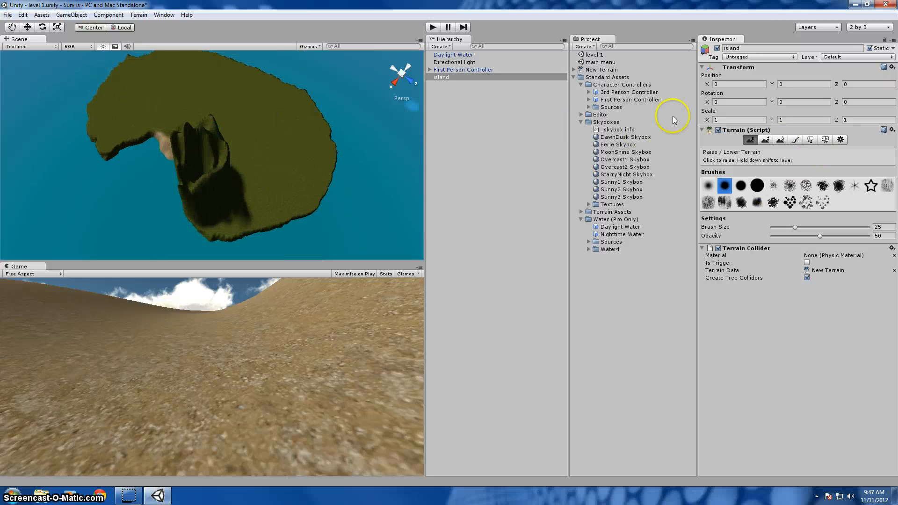
# Smooth the jagged crater rim and walls with Smooth Height at brush size 25 and opacity 50
pyautogui.click(783, 143)
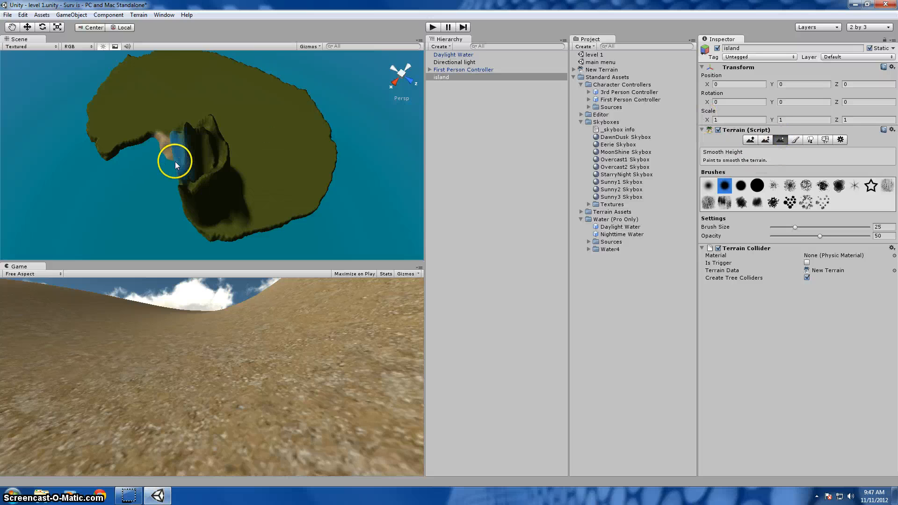
pyautogui.moveTo(190, 138); pyautogui.dragTo(211, 134)
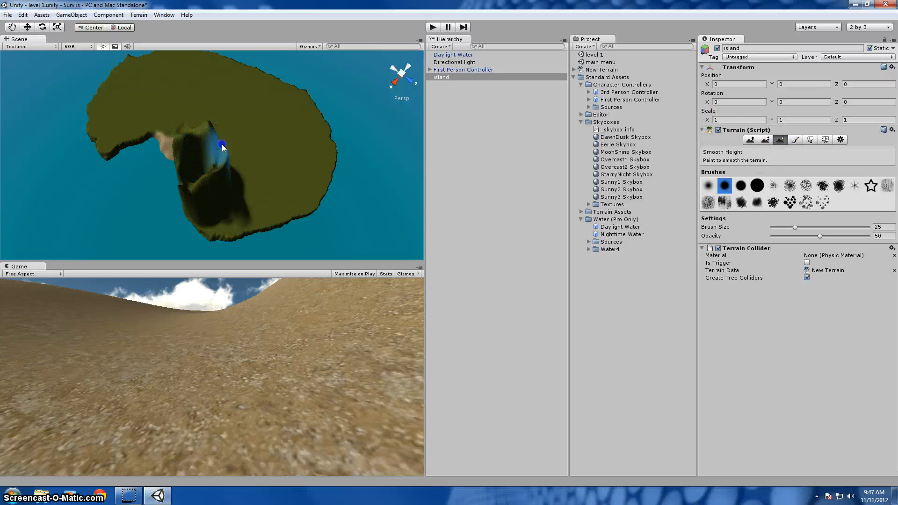
pyautogui.moveTo(210, 171)
pyautogui.mouseDown()
pyautogui.moveTo(191, 187)
pyautogui.moveTo(194, 146)
pyautogui.moveTo(216, 139)
pyautogui.moveTo(177, 182)
pyautogui.mouseUp()
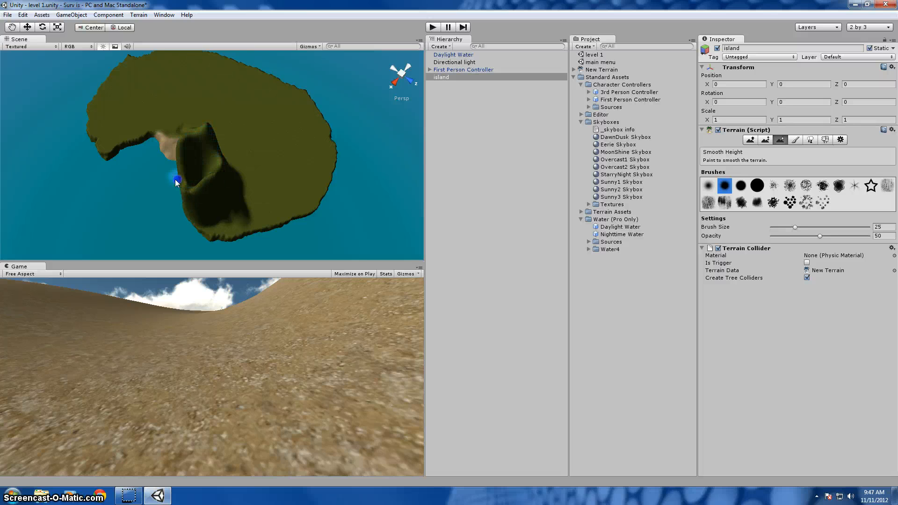
pyautogui.scroll(6, 280, 180)
pyautogui.scroll(-8, 281, 182)
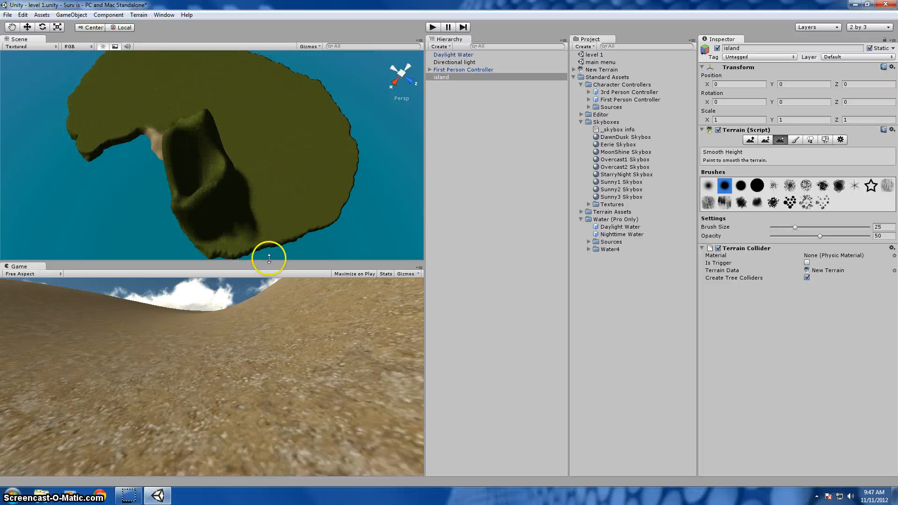
pyautogui.scroll(-5, 281, 94)
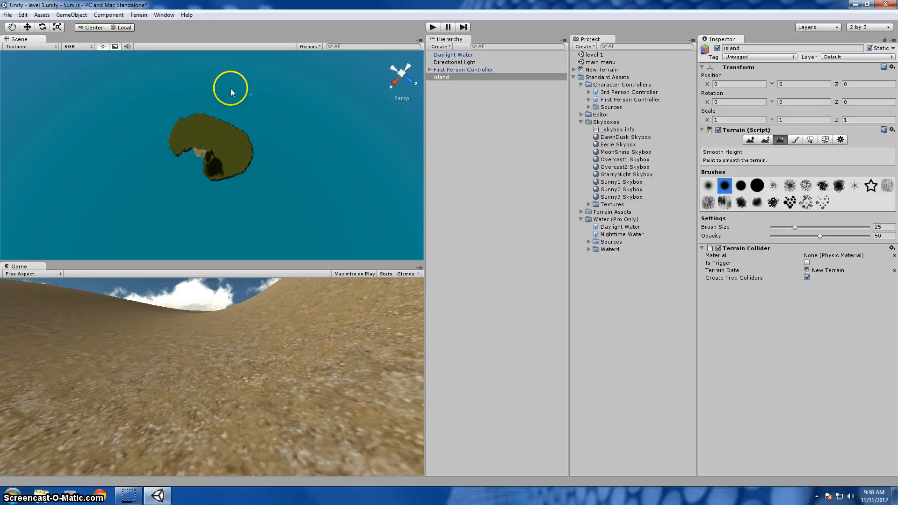
# Add the Grass&Rock texture to the island terrain's Paint Texture palette
pyautogui.scroll(6, 323, 122)
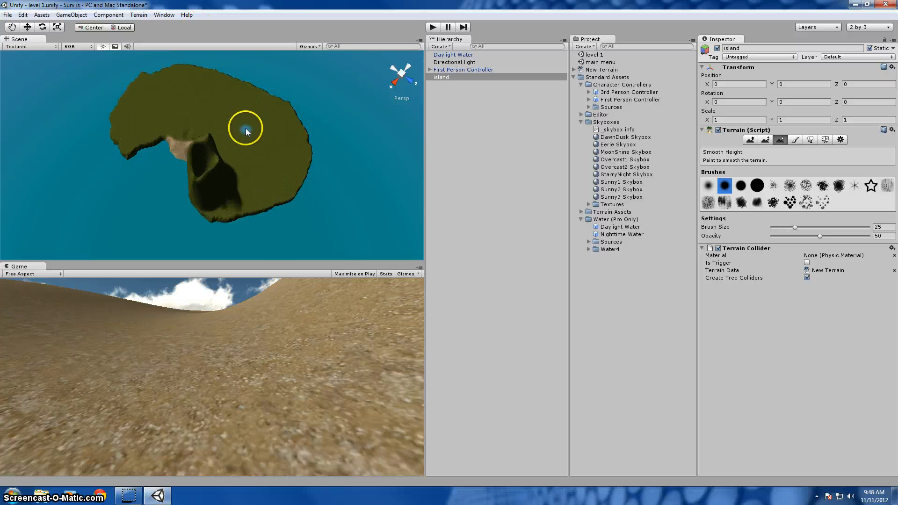
pyautogui.scroll(8, 246, 130)
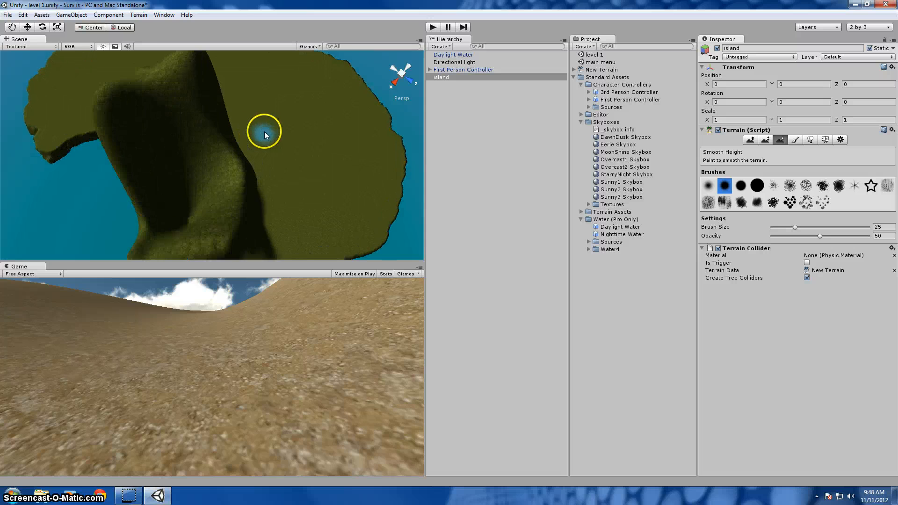
pyautogui.scroll(-2, 281, 134)
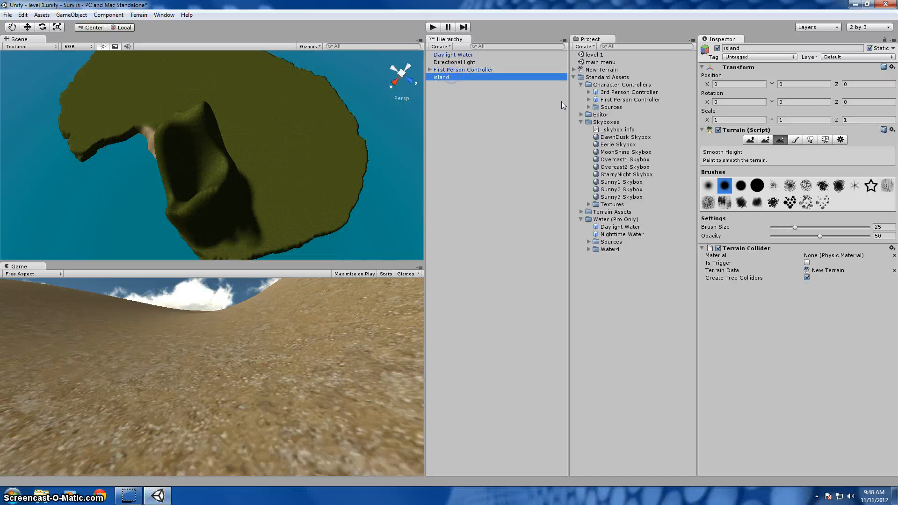
pyautogui.click(795, 139)
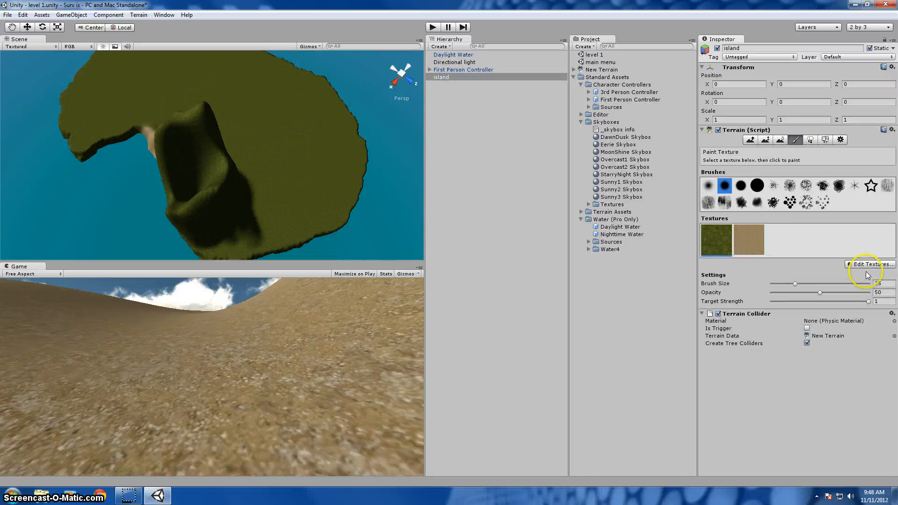
pyautogui.click(867, 265)
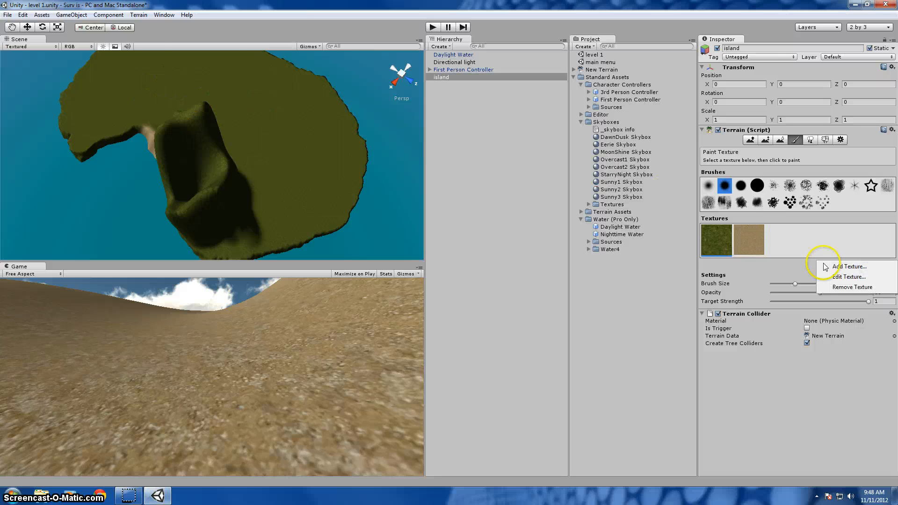
pyautogui.click(838, 268)
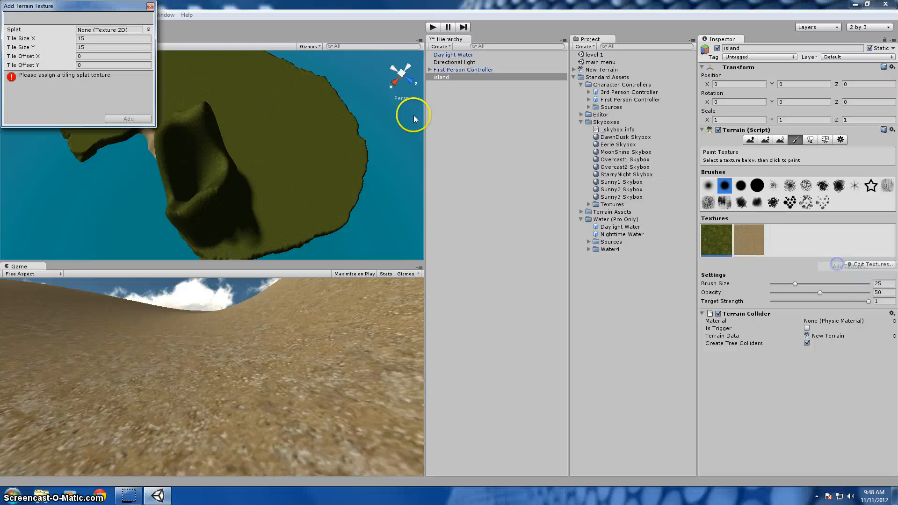
pyautogui.click(148, 30)
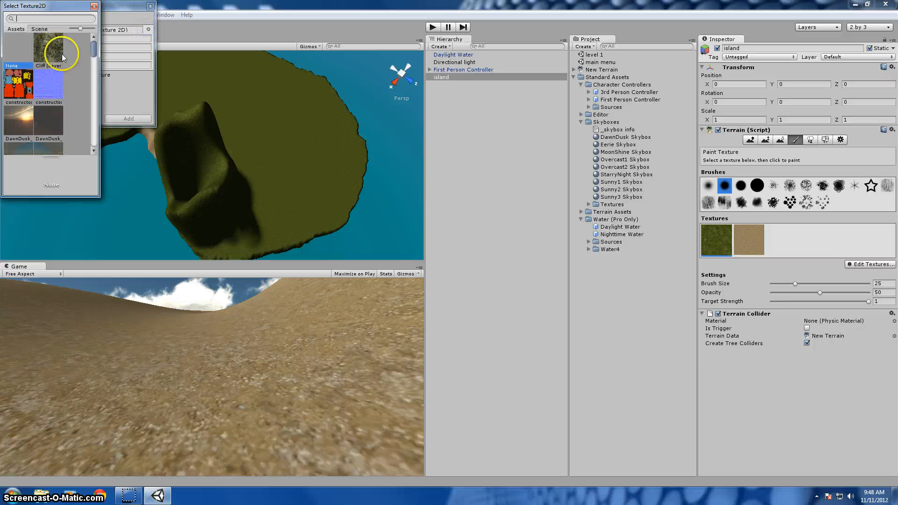
pyautogui.scroll(-3, 70, 65)
pyautogui.scroll(-2, 70, 69)
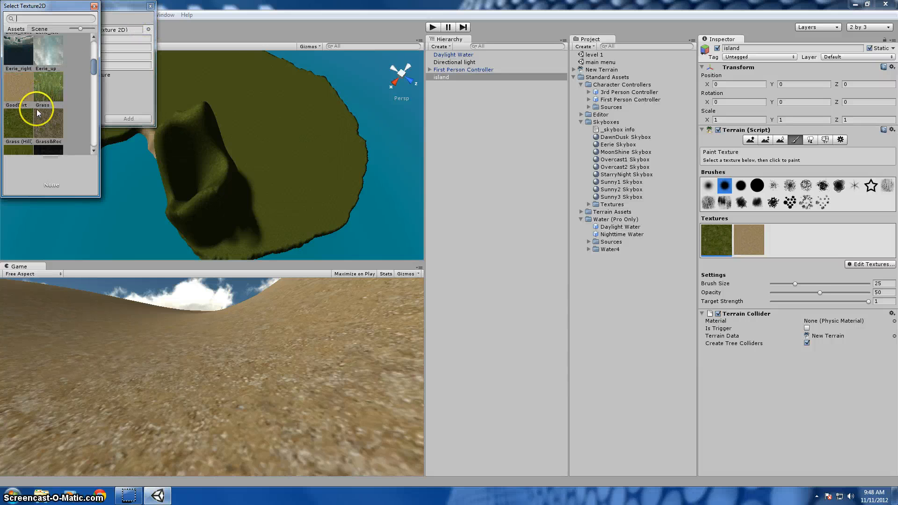
pyautogui.click(47, 129)
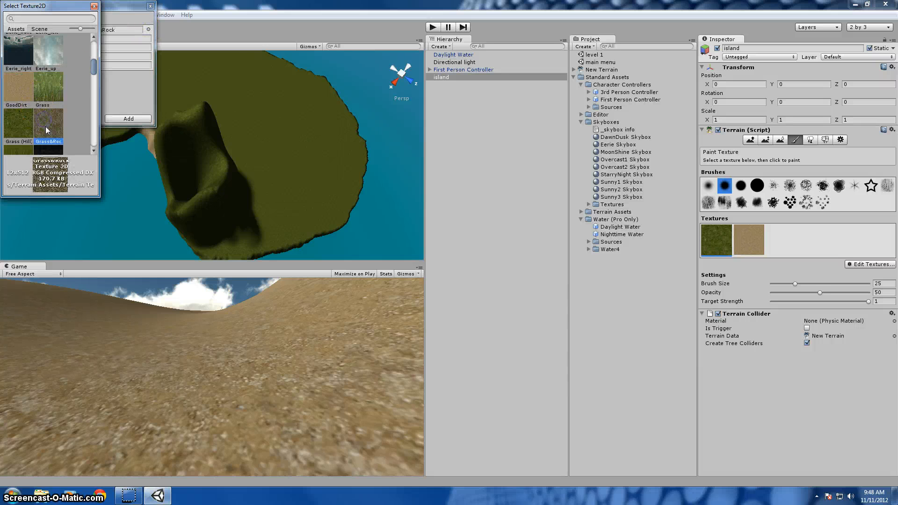
pyautogui.click(128, 118)
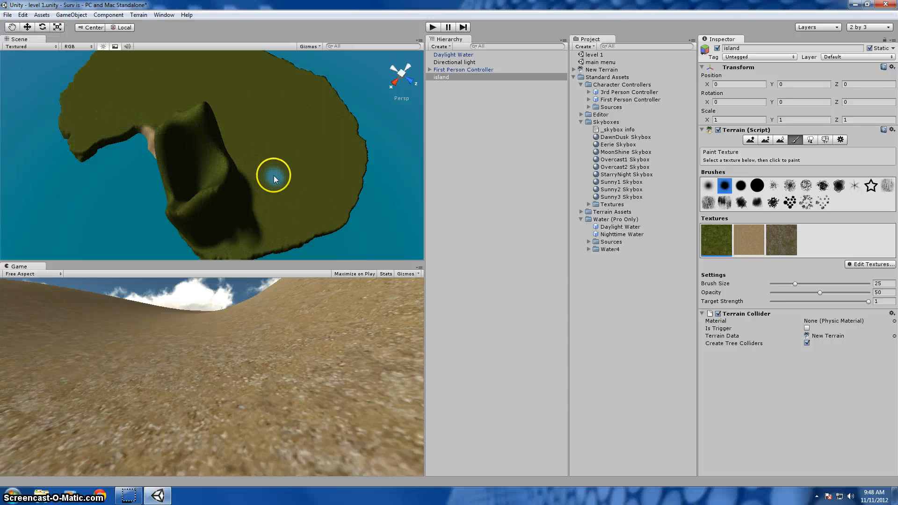
# Try painting the mountain's dark outer wall with the grass texture at brush size 25 and opacity 50
pyautogui.moveTo(248, 194); pyautogui.dragTo(759, 128, button='right')
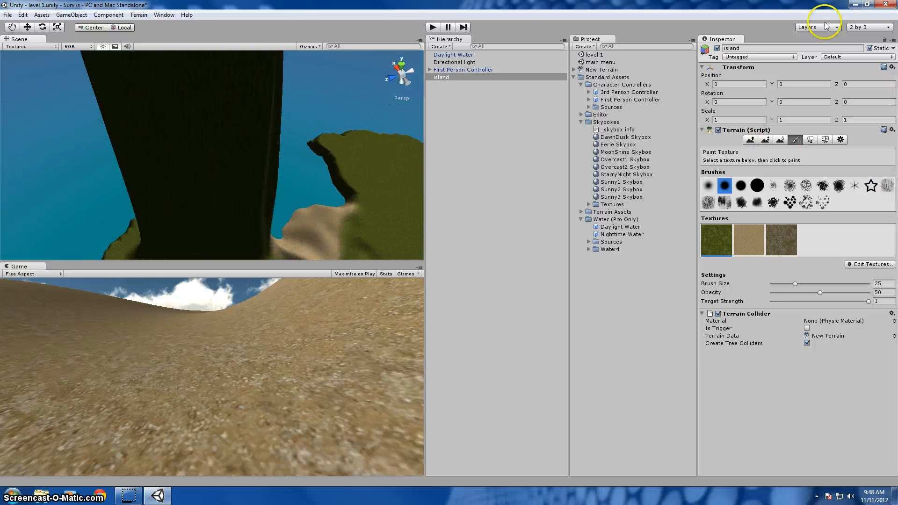
pyautogui.scroll(-1, 223, 168)
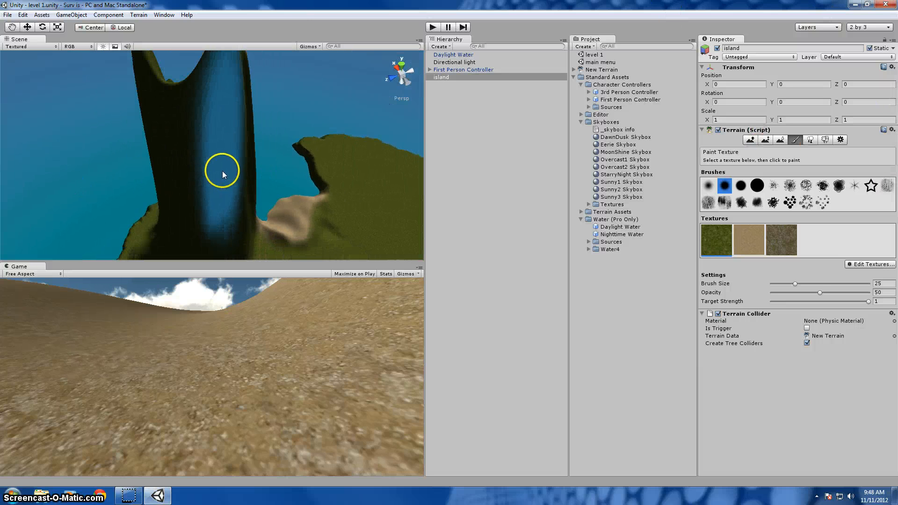
pyautogui.moveTo(222, 168)
pyautogui.mouseDown()
pyautogui.moveTo(224, 175)
pyautogui.moveTo(178, 173)
pyautogui.moveTo(142, 136)
pyautogui.mouseUp()
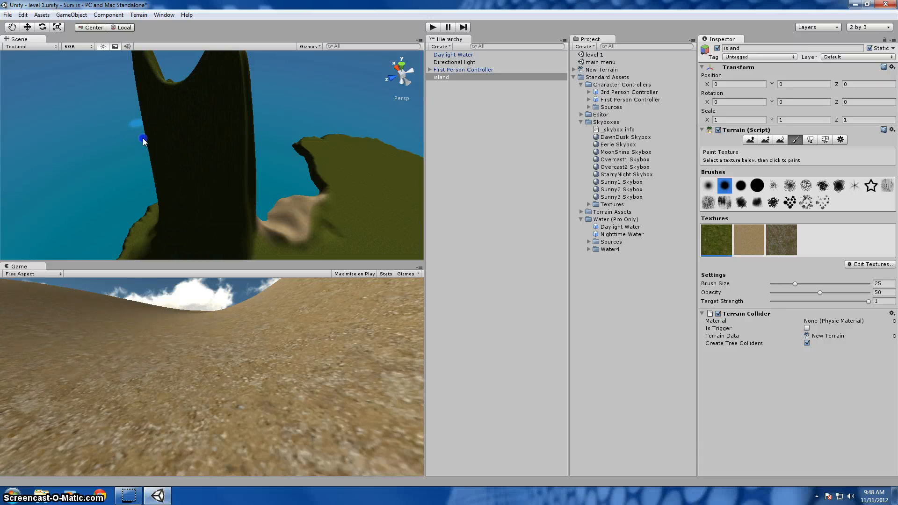
pyautogui.scroll(2, 285, 180)
pyautogui.scroll(-5, 285, 176)
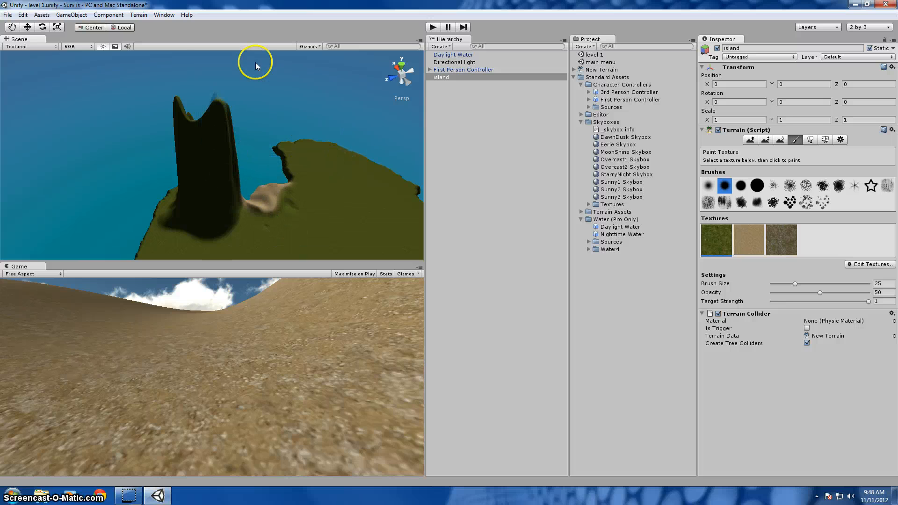
# Create a point light, raise it above the mountain's crater to about Y 631, and scale it to 10 on all axes
pyautogui.click(71, 14)
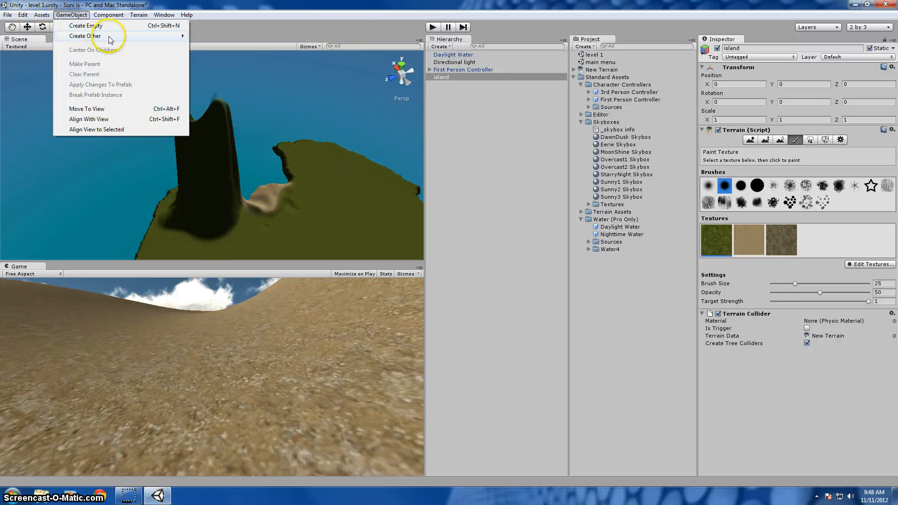
pyautogui.moveTo(111, 35)
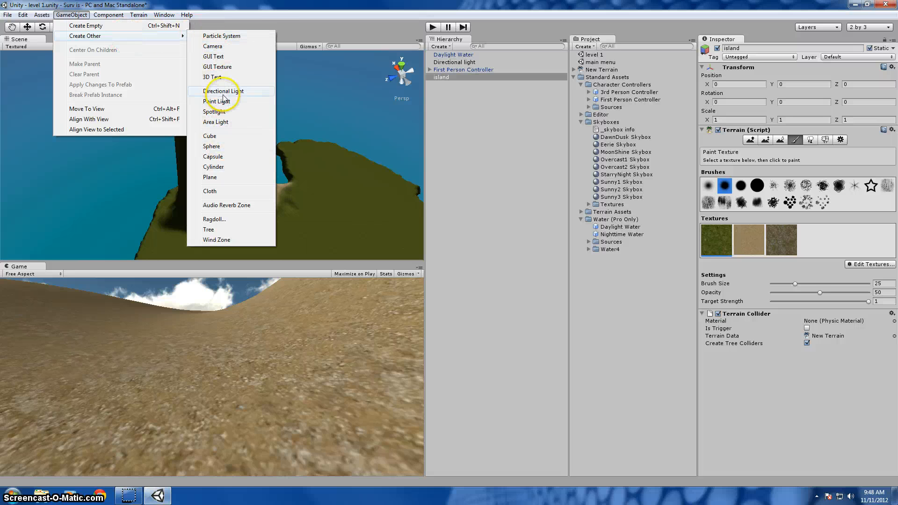
pyautogui.click(218, 101)
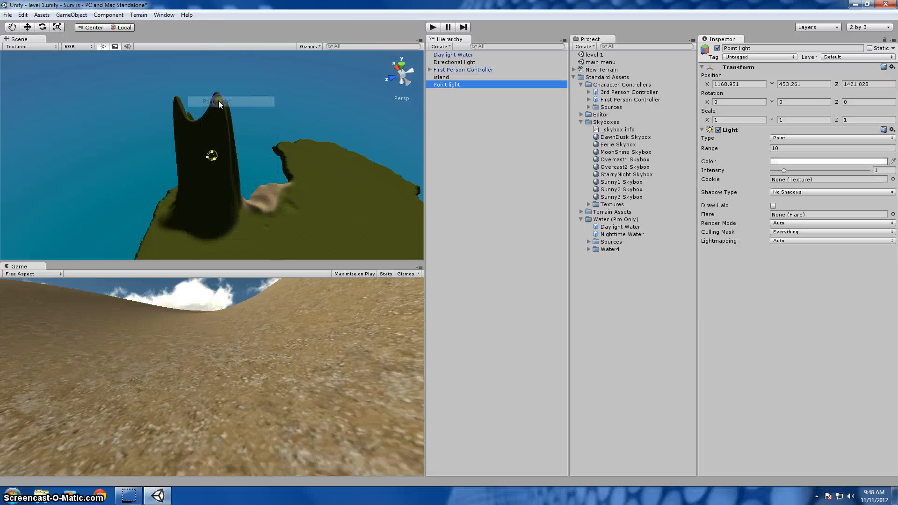
pyautogui.click(26, 24)
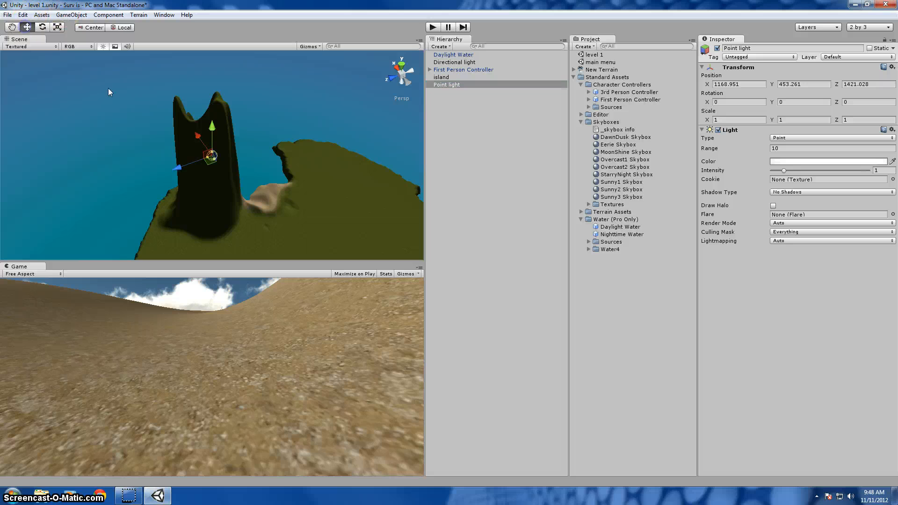
pyautogui.moveTo(211, 127); pyautogui.dragTo(230, 61)
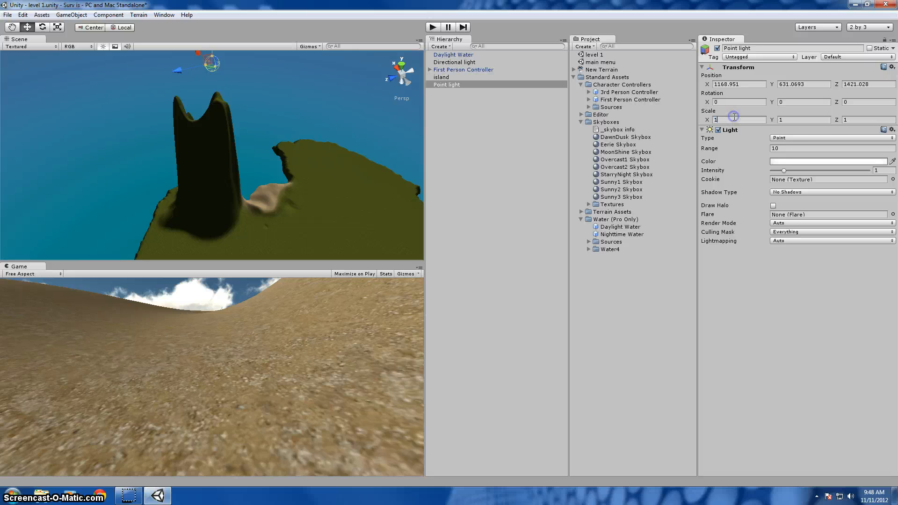
pyautogui.write('00')
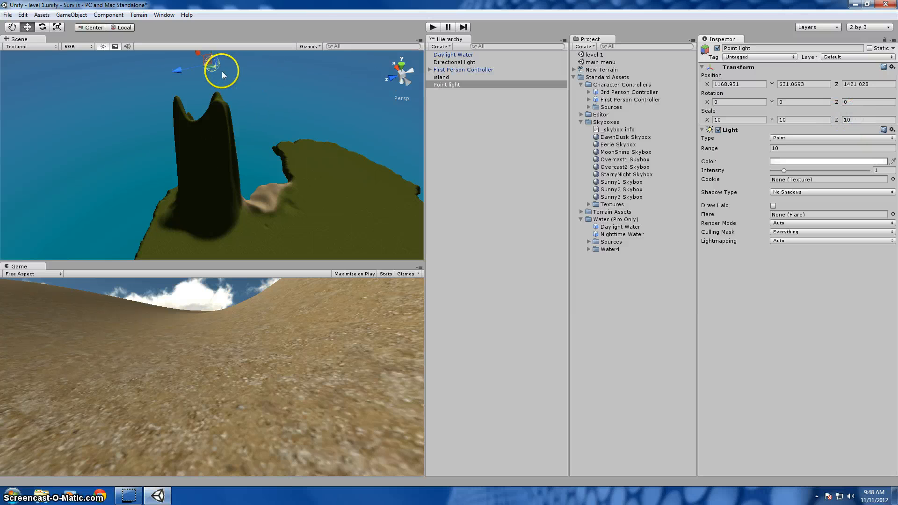
pyautogui.moveTo(215, 70); pyautogui.dragTo(216, 70)
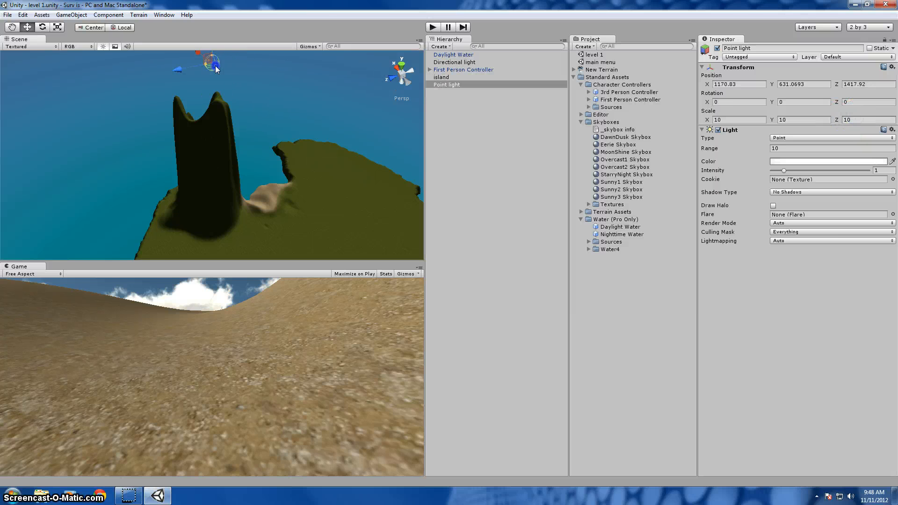
# Delete the point light from the scene
pyautogui.click(455, 85)
pyautogui.rightClick(455, 85)
pyautogui.click(470, 138)
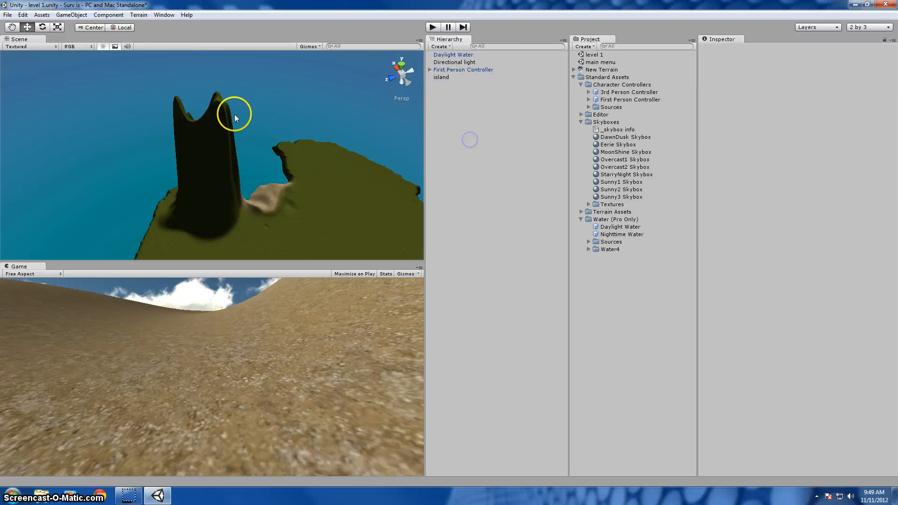
# Paint the island's mountain walls and rim with the Grass&Rock texture at brush size 25 and opacity 50
pyautogui.moveTo(280, 140); pyautogui.dragTo(243, 129, button='right')
pyautogui.scroll(3, 255, 125)
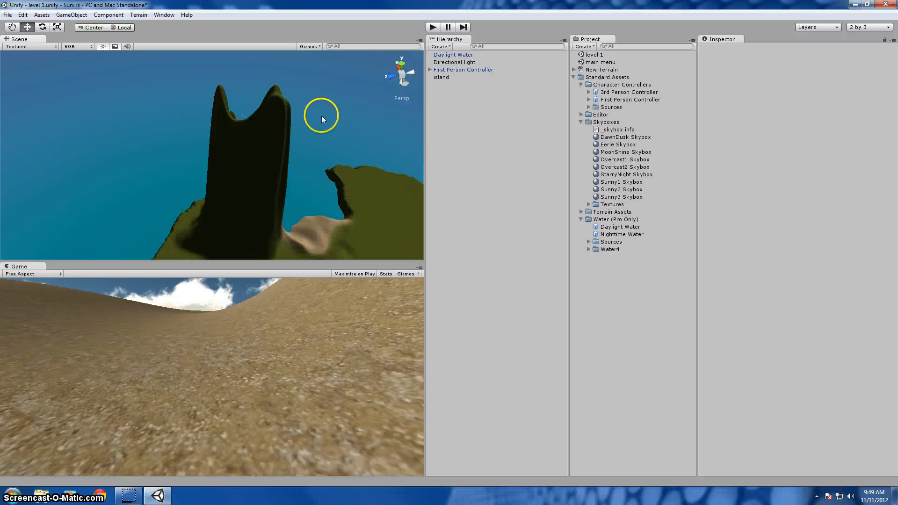
pyautogui.click(452, 78)
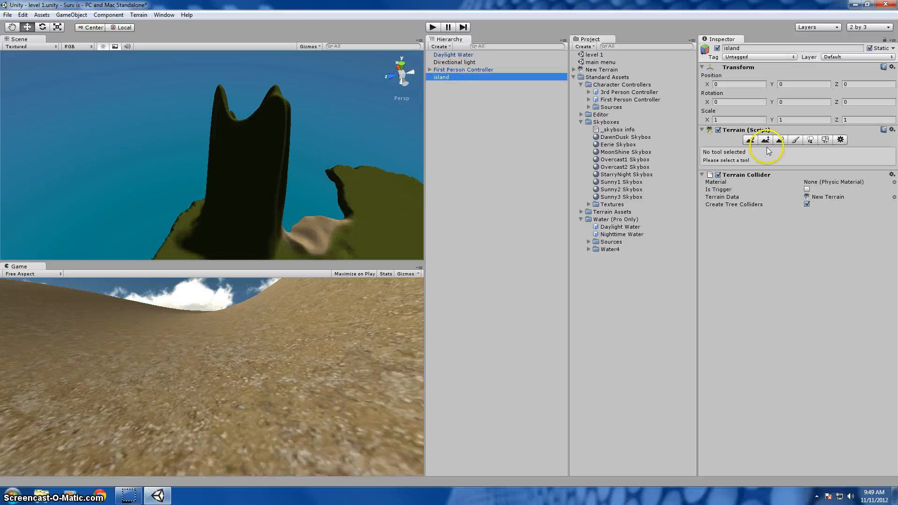
pyautogui.click(794, 139)
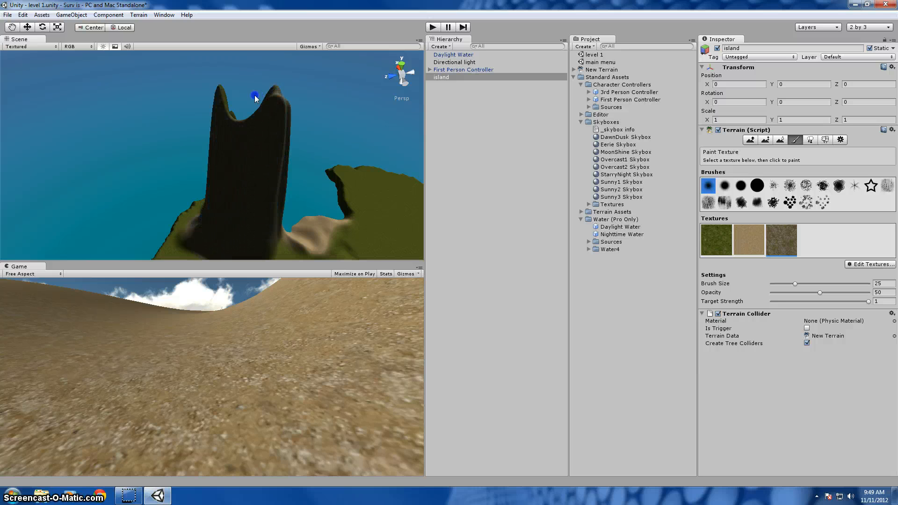
pyautogui.moveTo(224, 109); pyautogui.dragTo(231, 115)
pyautogui.scroll(3, 388, 185)
pyautogui.scroll(3, 307, 183)
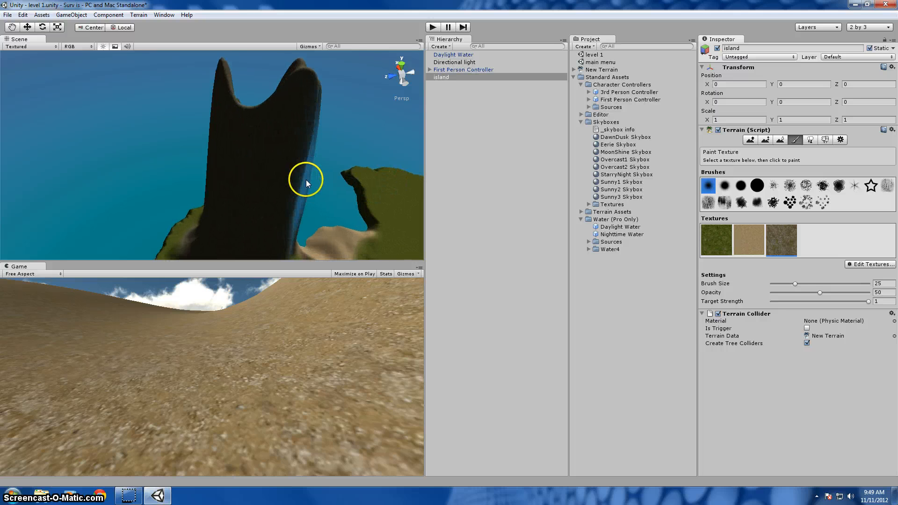
pyautogui.scroll(-4, 307, 186)
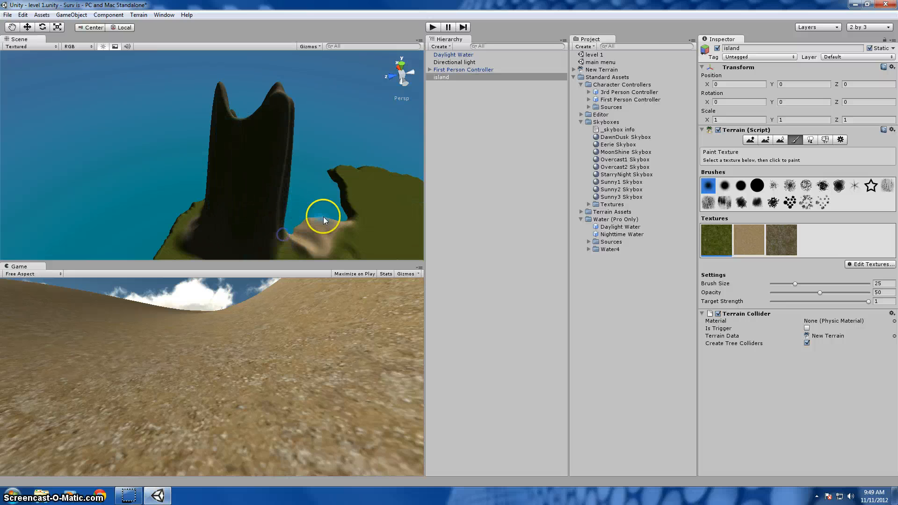
# Examine the textured side of the mountain, the cove and the surrounding water from closer viewpoints
pyautogui.moveTo(323, 217); pyautogui.dragTo(450, 163, button='right')
pyautogui.scroll(4, 261, 211)
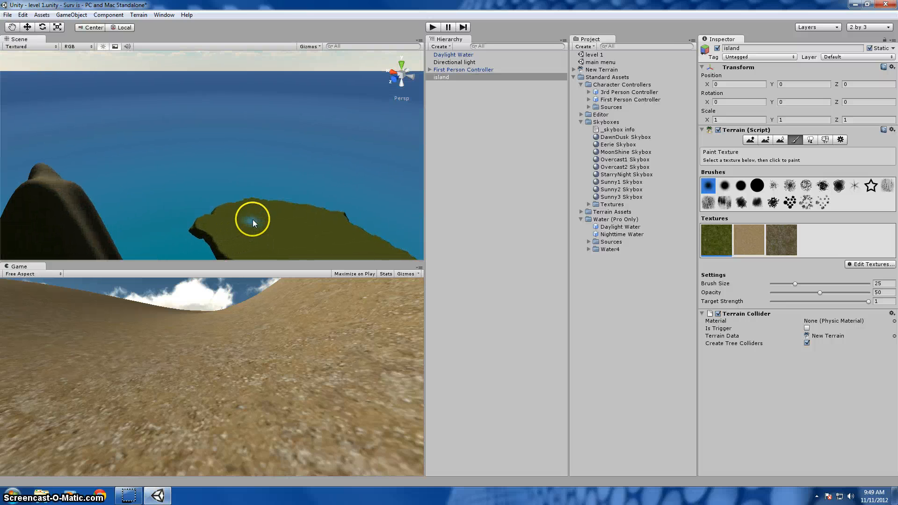
pyautogui.moveTo(307, 211)
pyautogui.mouseDown(button='right')
pyautogui.moveTo(315, 305)
pyautogui.moveTo(307, 254)
pyautogui.mouseUp(button='right')
pyautogui.scroll(4, 288, 213)
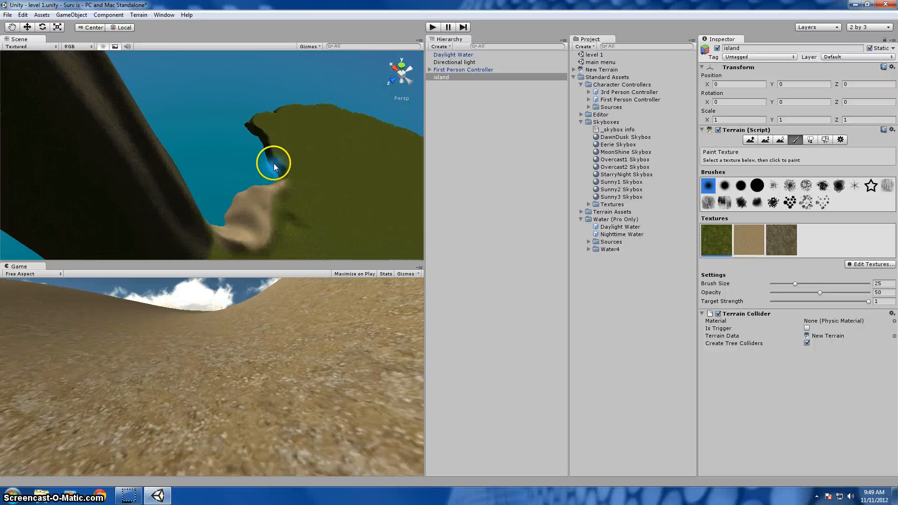
pyautogui.click(141, 144)
pyautogui.moveTo(284, 178); pyautogui.dragTo(277, 77, button='right')
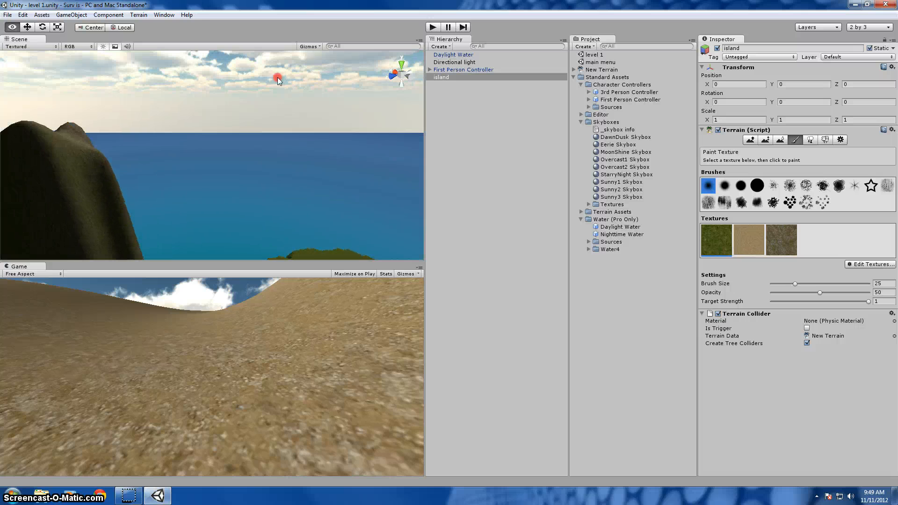
pyautogui.scroll(5, 270, 187)
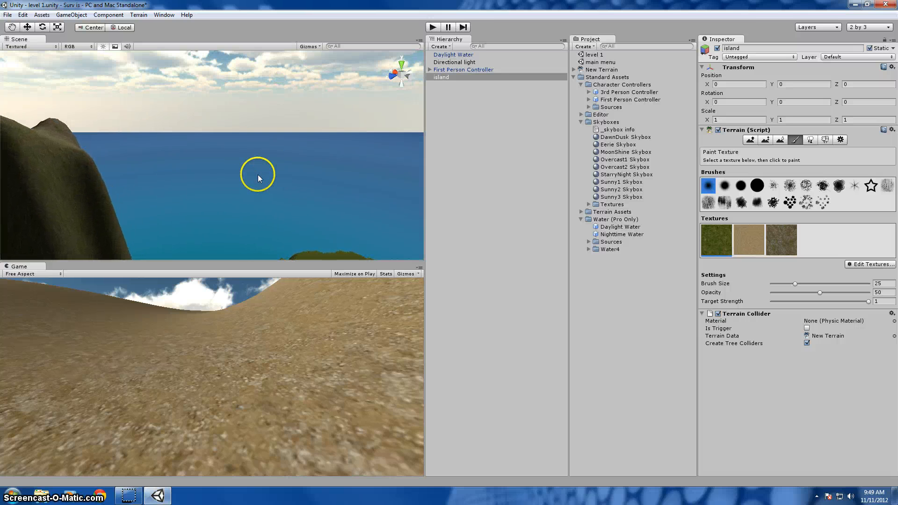
pyautogui.scroll(4, 257, 173)
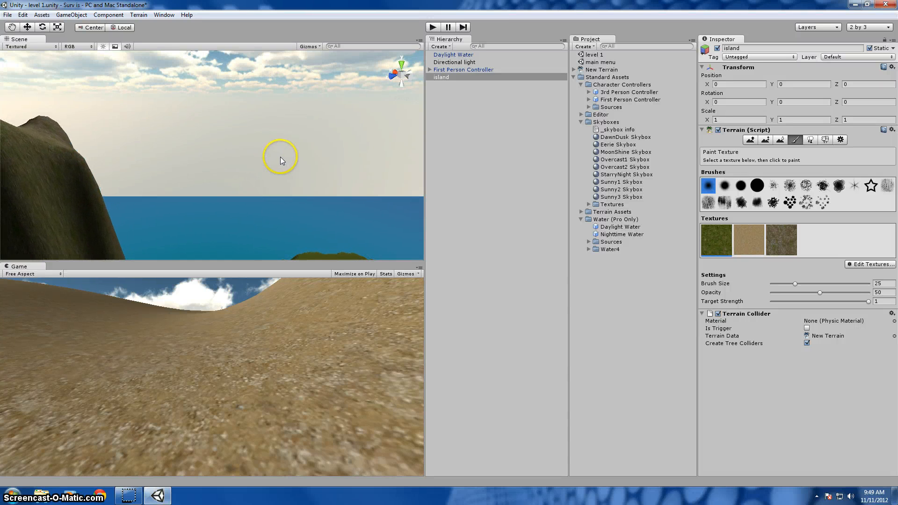
pyautogui.scroll(4, 283, 158)
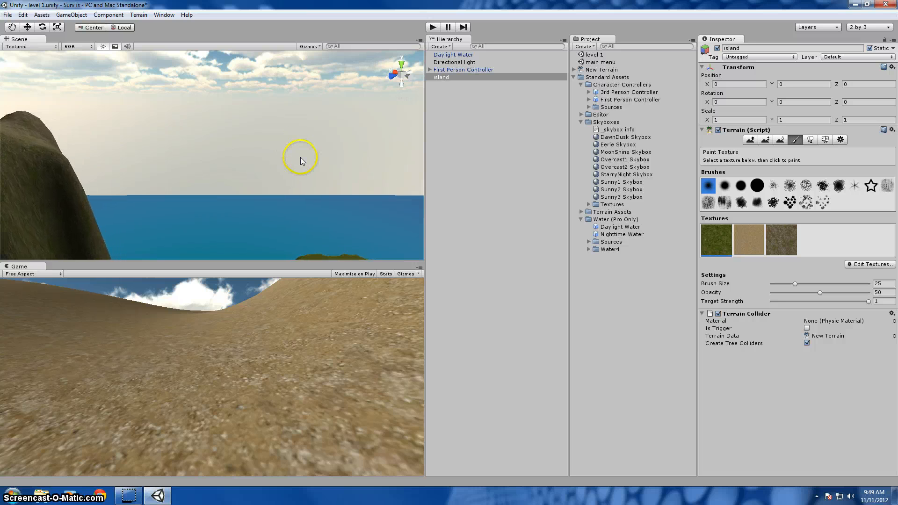
pyautogui.scroll(5, 300, 159)
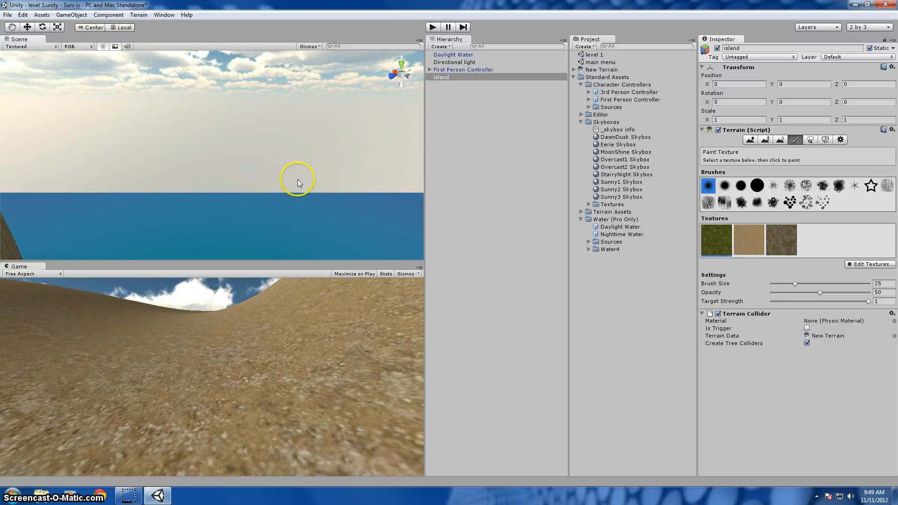
pyautogui.scroll(4, 298, 179)
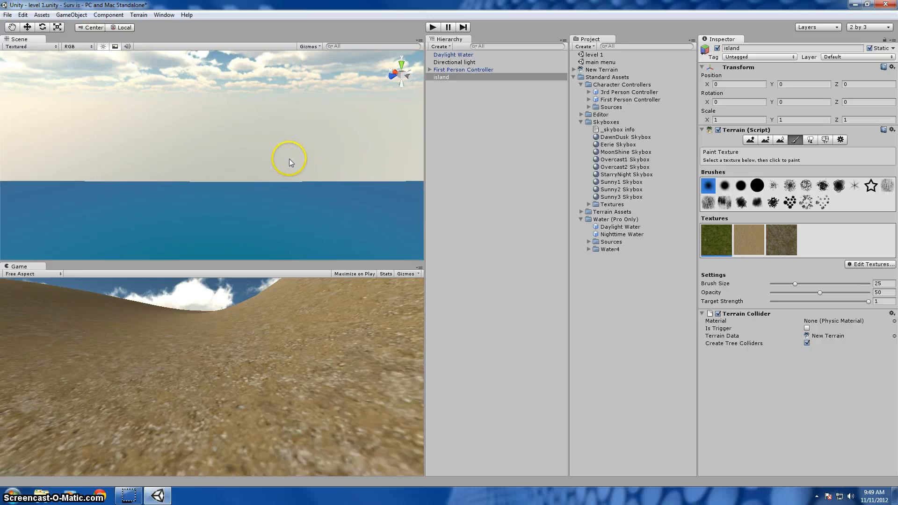
# Paint the selected green terrain texture onto the notch in the mountain's rim at brush size 25 and opacity 50
pyautogui.moveTo(318, 139); pyautogui.dragTo(797, 177, button='right')
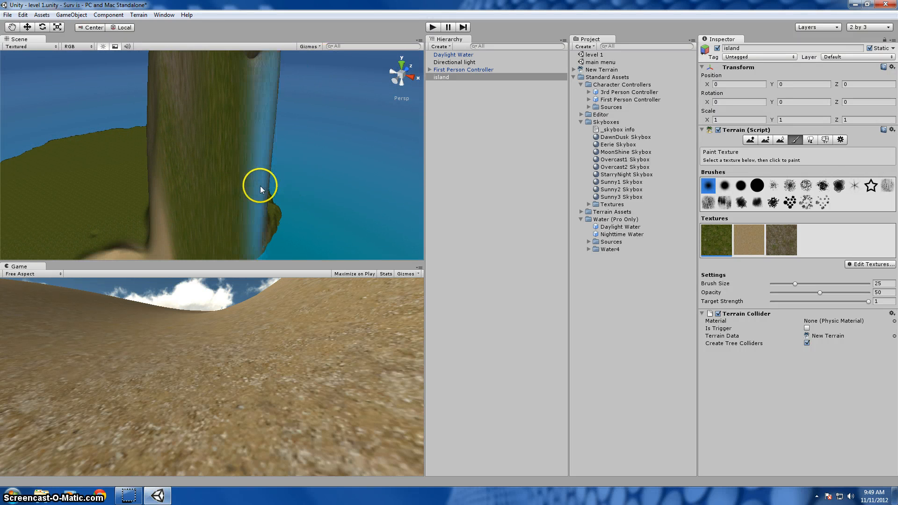
pyautogui.scroll(-8, 262, 139)
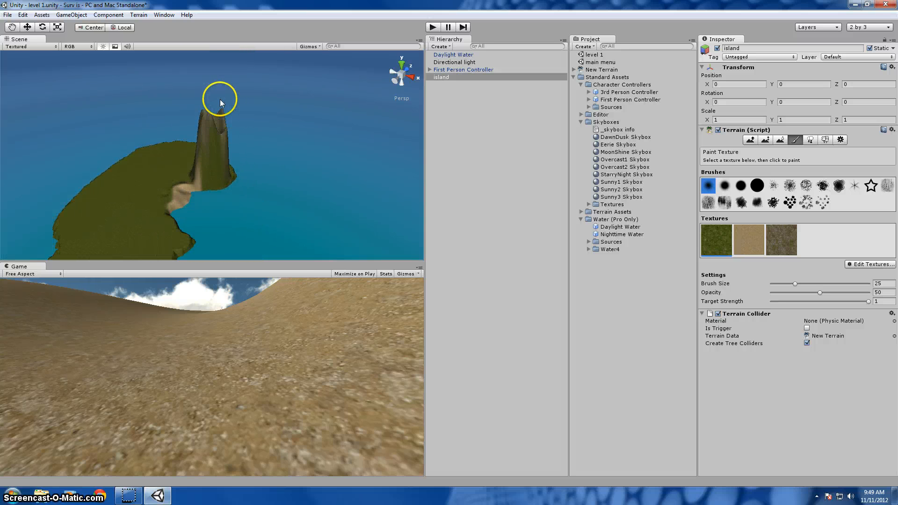
pyautogui.scroll(6, 299, 146)
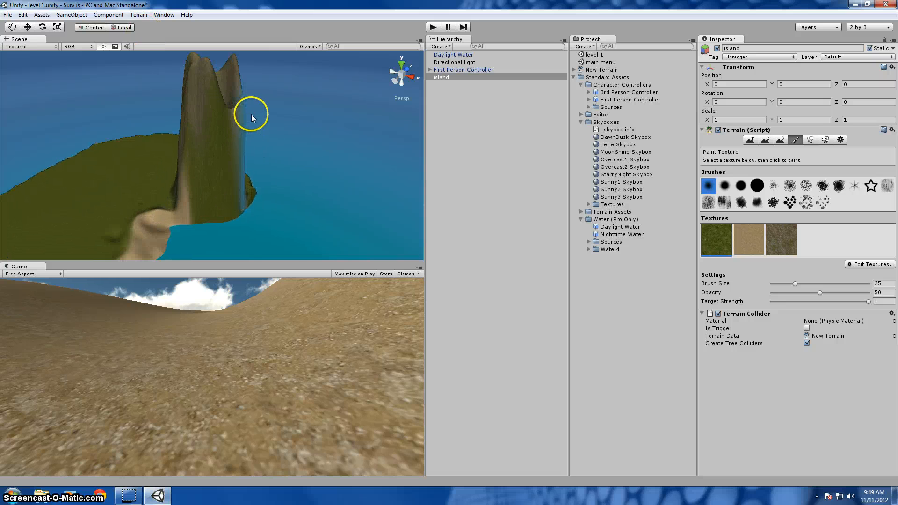
pyautogui.scroll(3, 251, 113)
pyautogui.scroll(-3, 250, 108)
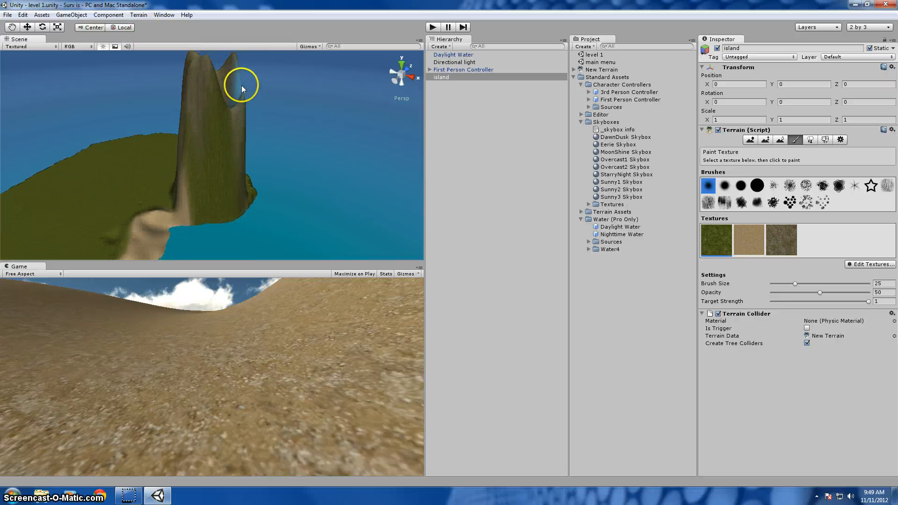
pyautogui.moveTo(236, 60); pyautogui.dragTo(239, 69)
# Raise the low notch in the mountain's rim with the Raise / Lower Terrain brush at size 25 and opacity 50
pyautogui.click(751, 140)
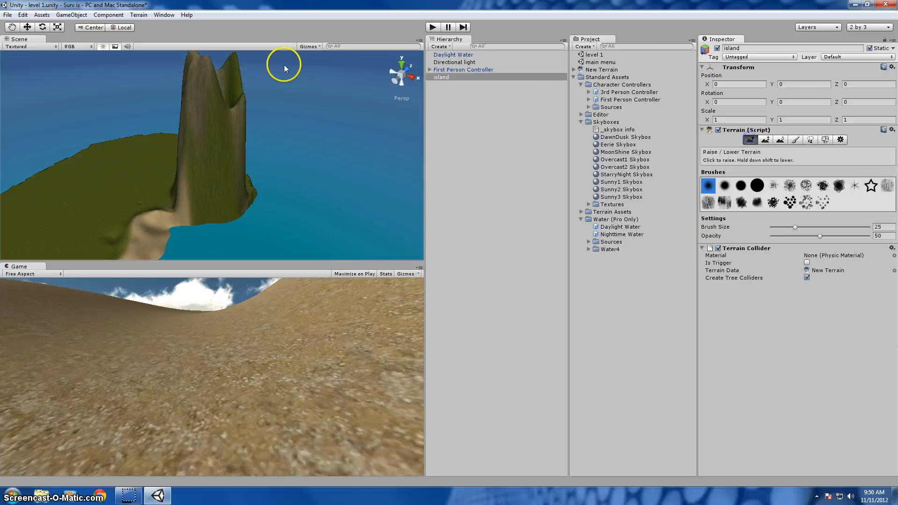
pyautogui.click(242, 87)
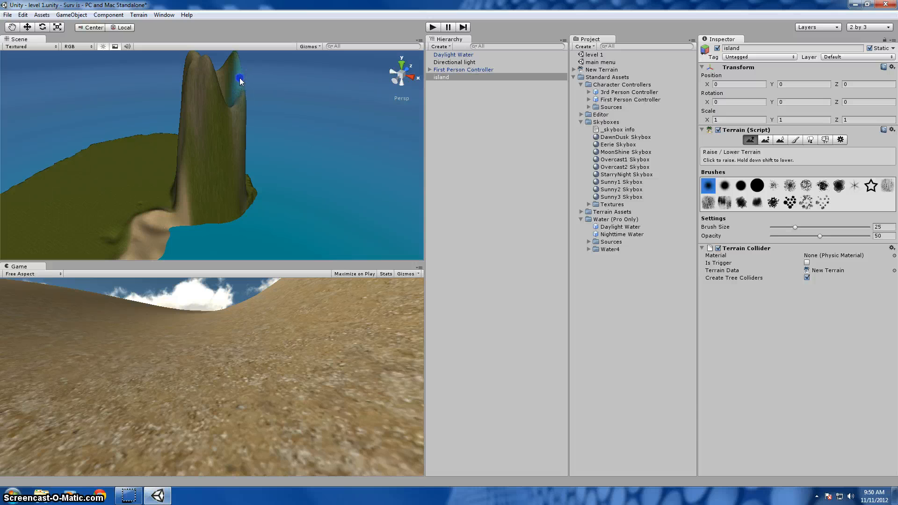
pyautogui.moveTo(239, 80)
pyautogui.mouseDown()
pyautogui.moveTo(225, 97)
pyautogui.moveTo(235, 83)
pyautogui.mouseUp()
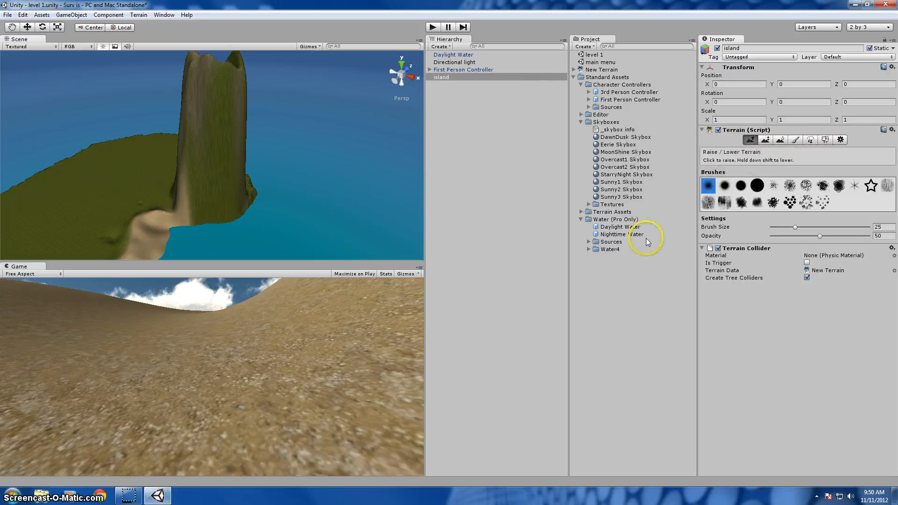
pyautogui.click(625, 297)
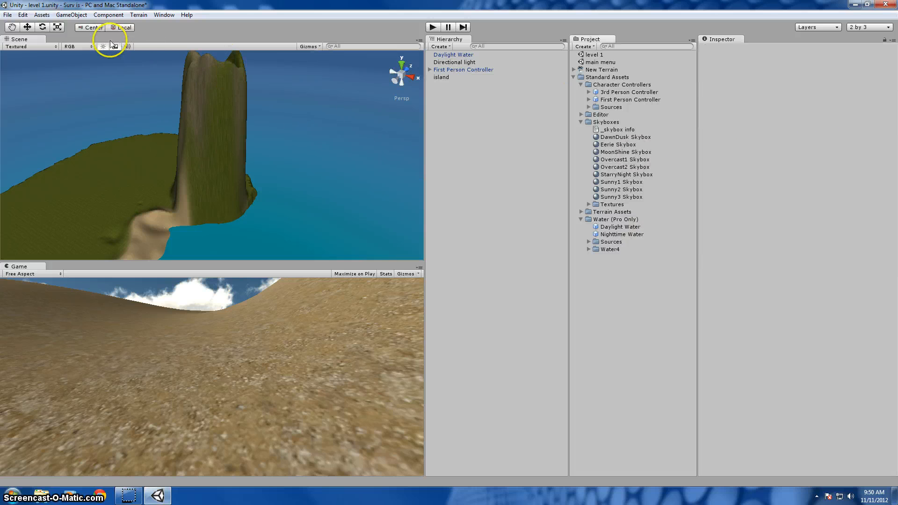
# Create a Particle System object and remove its default Particle System component
pyautogui.click(71, 15)
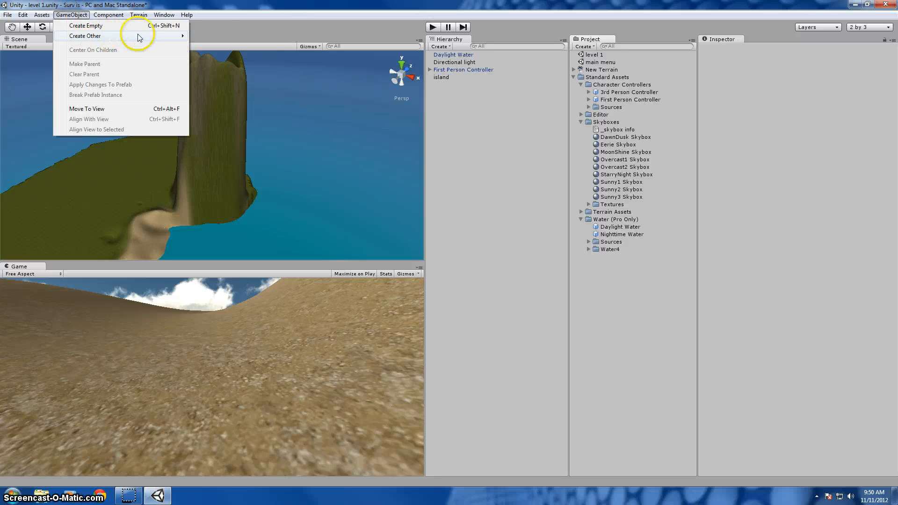
pyautogui.moveTo(139, 36)
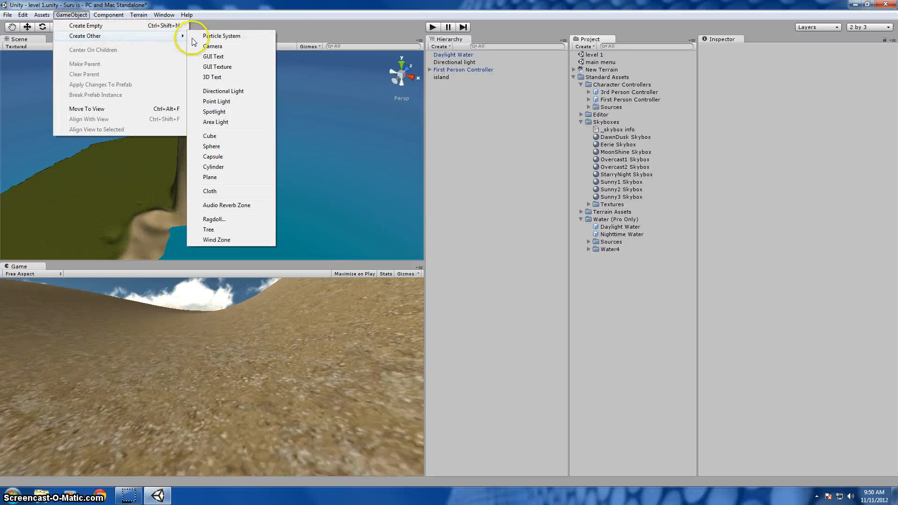
pyautogui.click(223, 36)
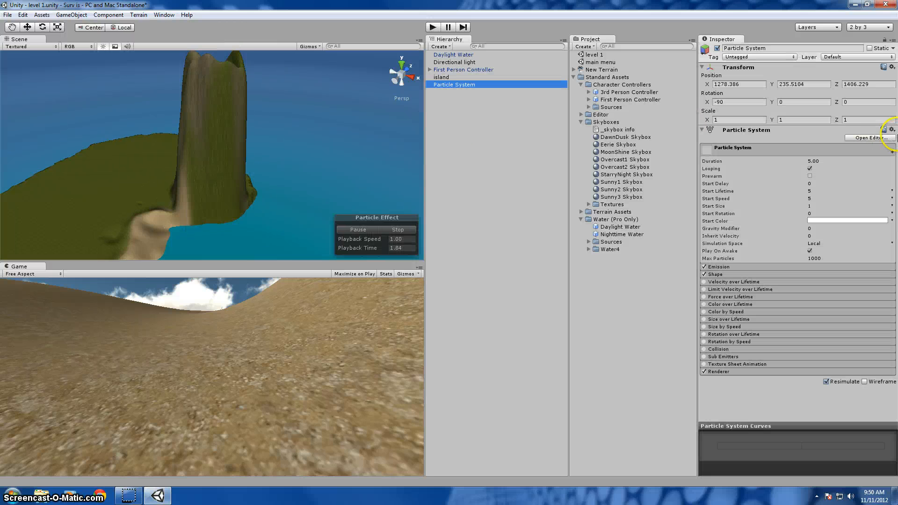
pyautogui.click(893, 131)
pyautogui.click(865, 152)
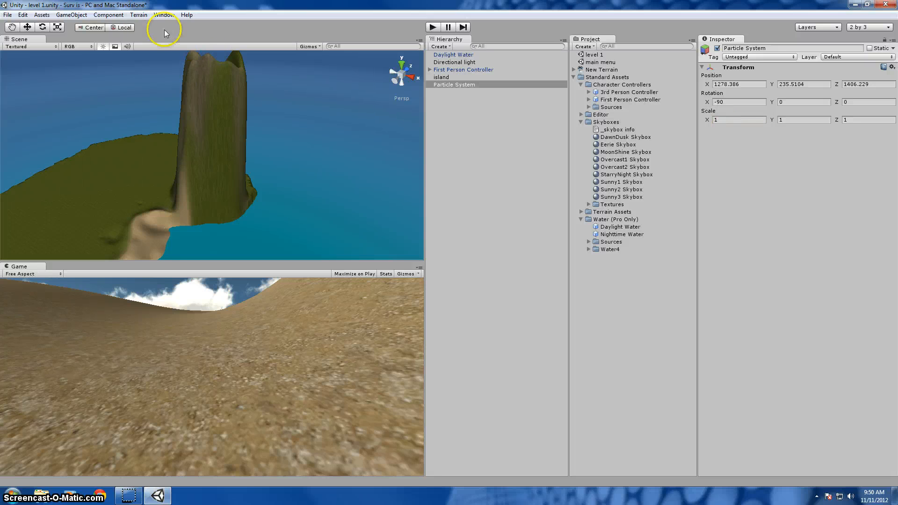
# Add the legacy Ellipsoid Particle Emitter and Particle Animator components to the Particle System object
pyautogui.click(114, 15)
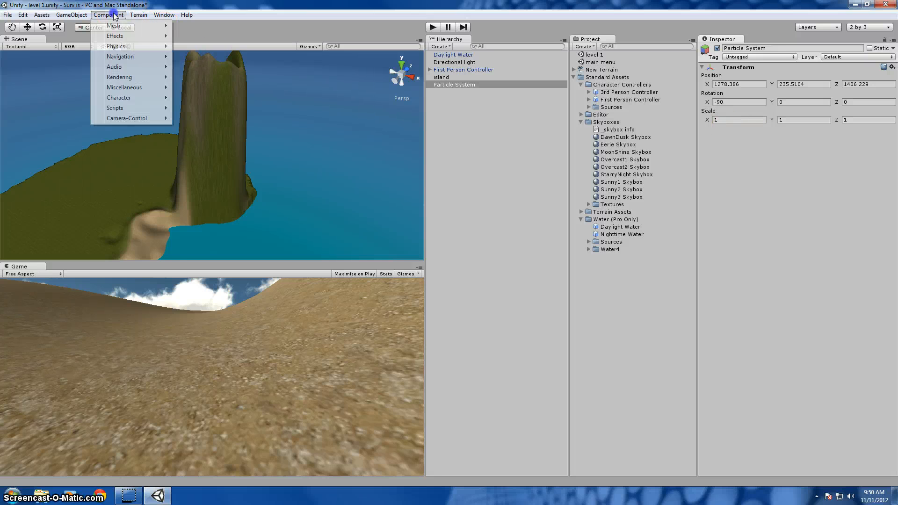
pyautogui.moveTo(154, 36)
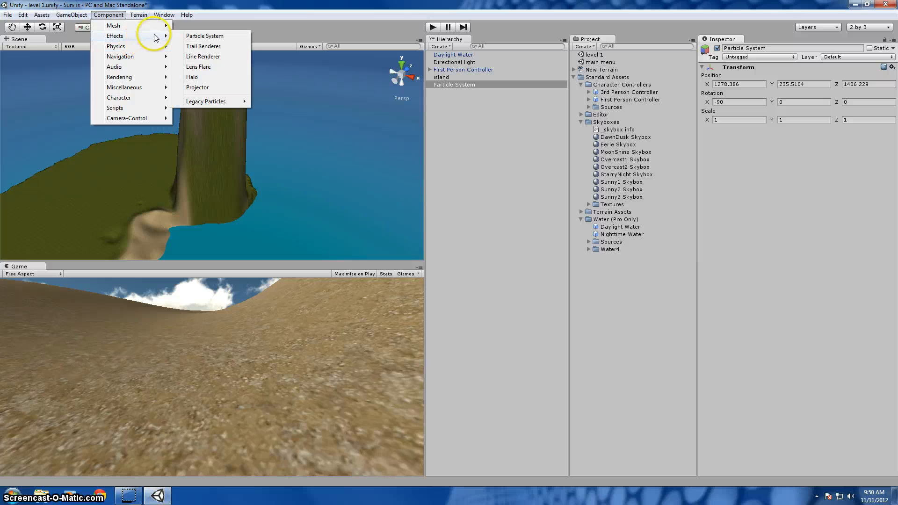
pyautogui.moveTo(226, 102)
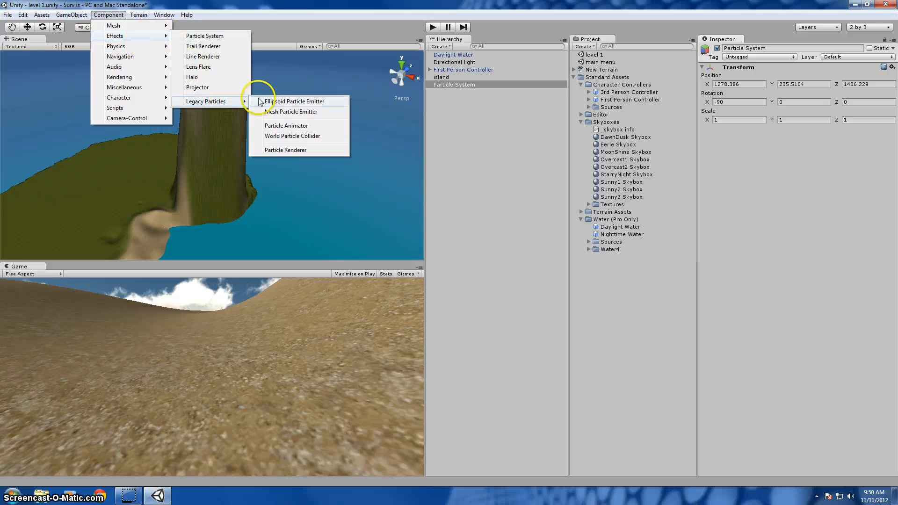
pyautogui.click(263, 101)
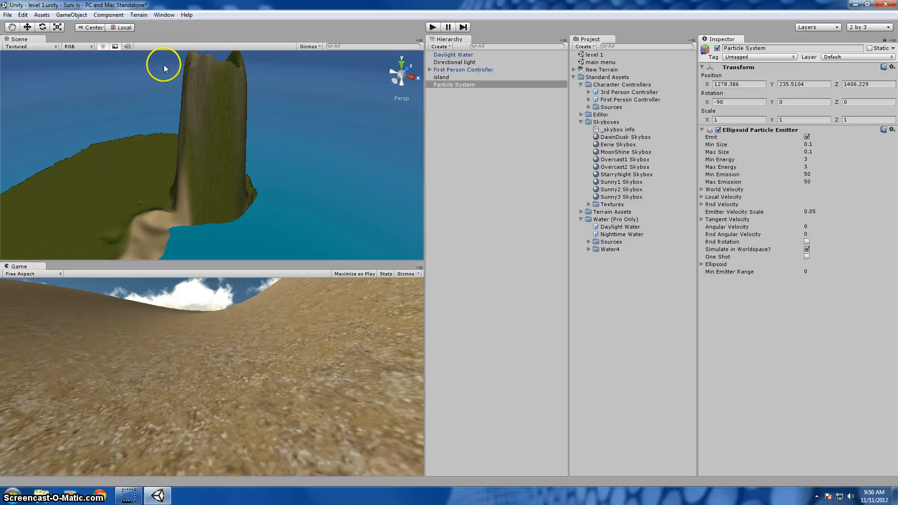
pyautogui.click(114, 15)
pyautogui.moveTo(150, 35)
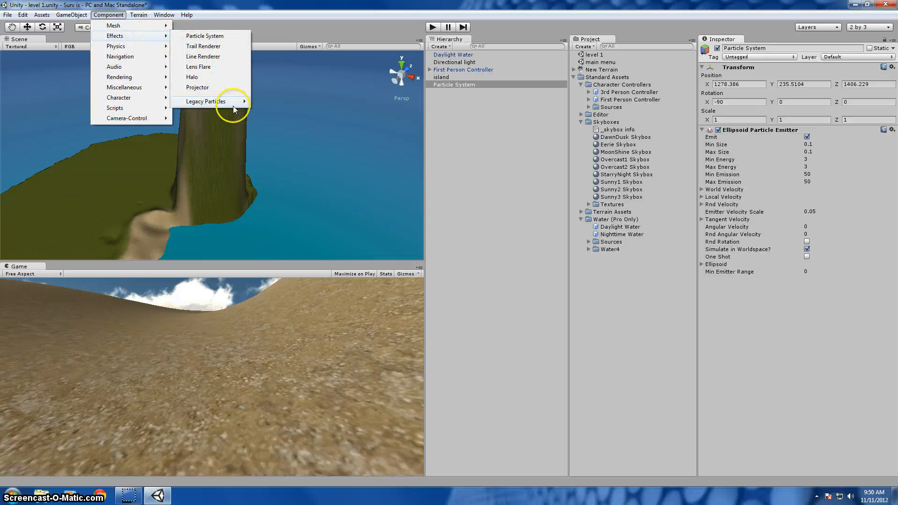
pyautogui.moveTo(233, 105)
pyautogui.click(280, 123)
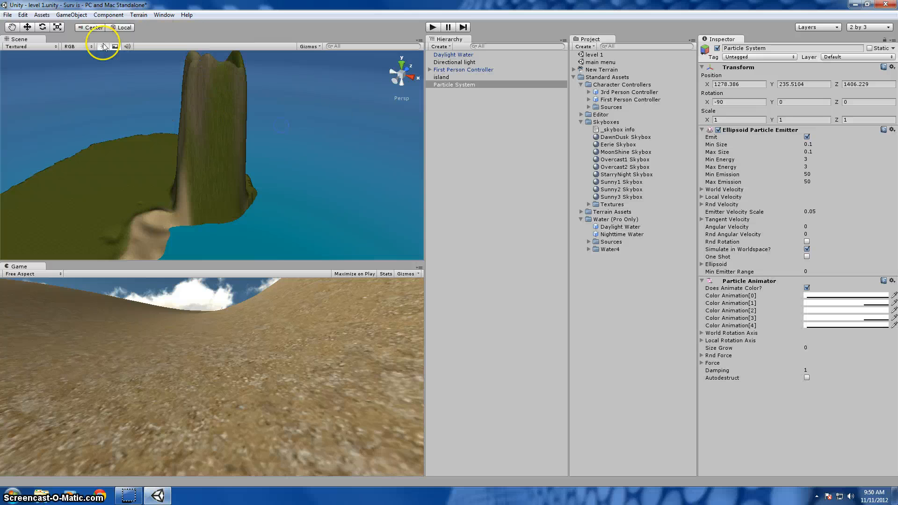
# Add the legacy Particle Renderer component to the Particle System object
pyautogui.click(116, 15)
pyautogui.moveTo(154, 36)
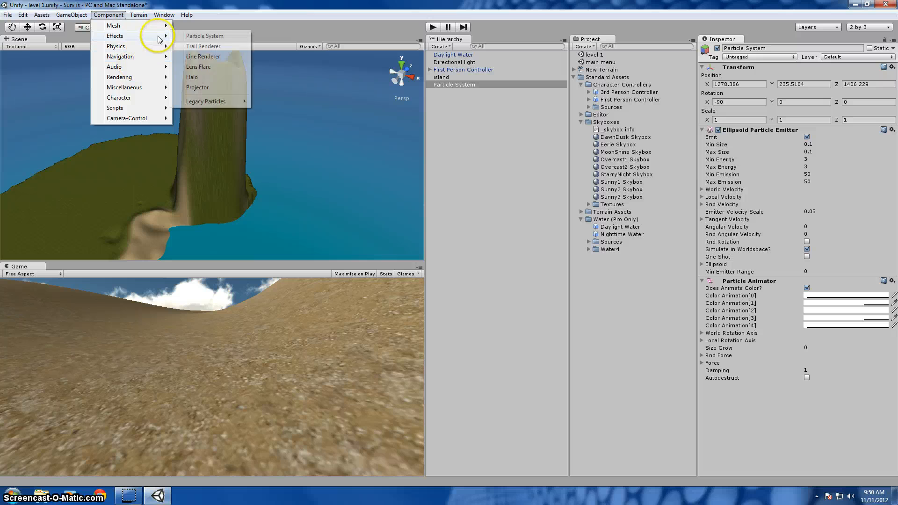
pyautogui.moveTo(216, 104)
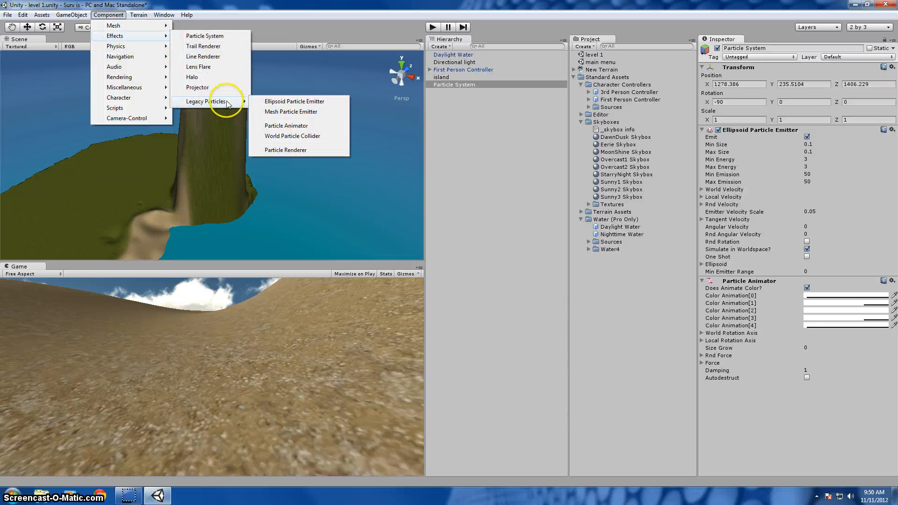
pyautogui.click(297, 148)
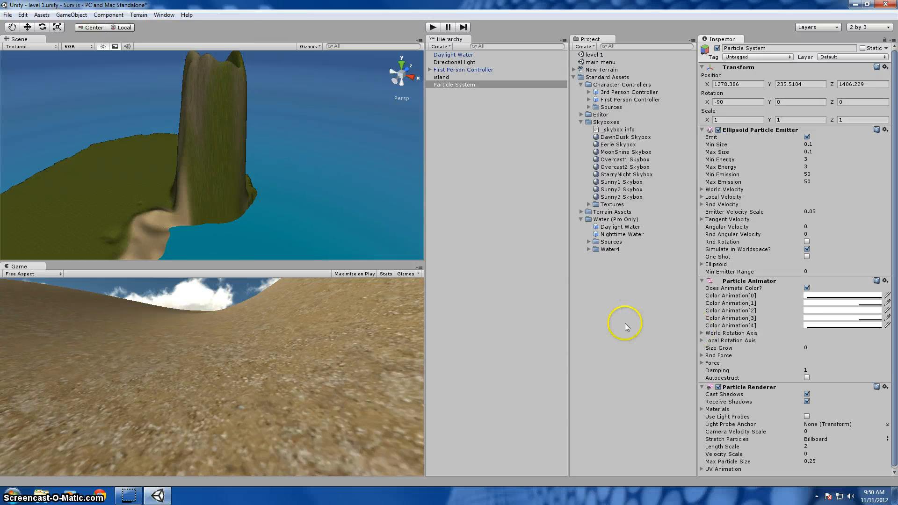
# Assign the Default-Particle material to Element 0 of the Particle Renderer's materials
pyautogui.doubleClick(451, 85)
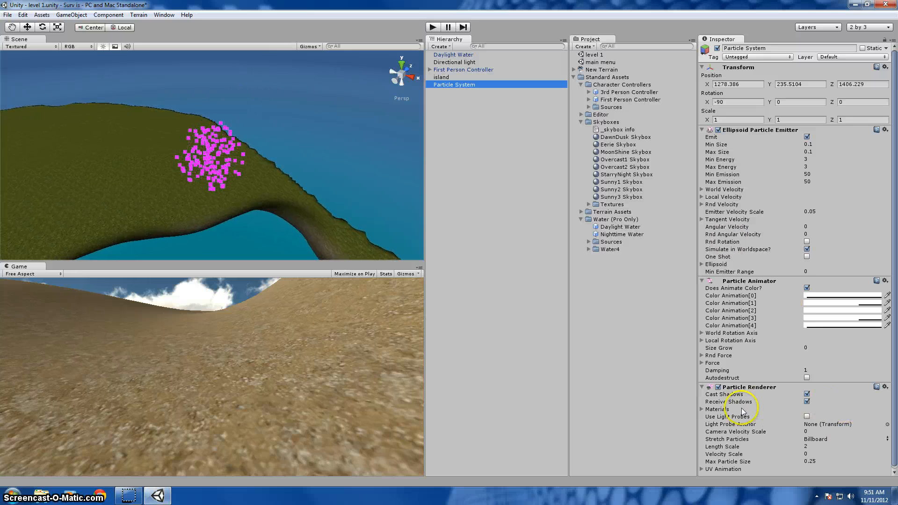
pyautogui.click(702, 411)
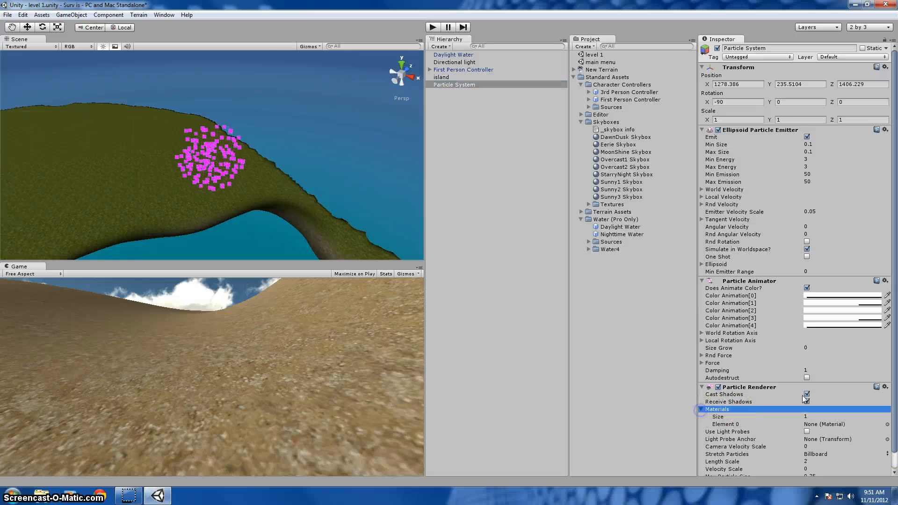
pyautogui.click(829, 424)
pyautogui.click(888, 424)
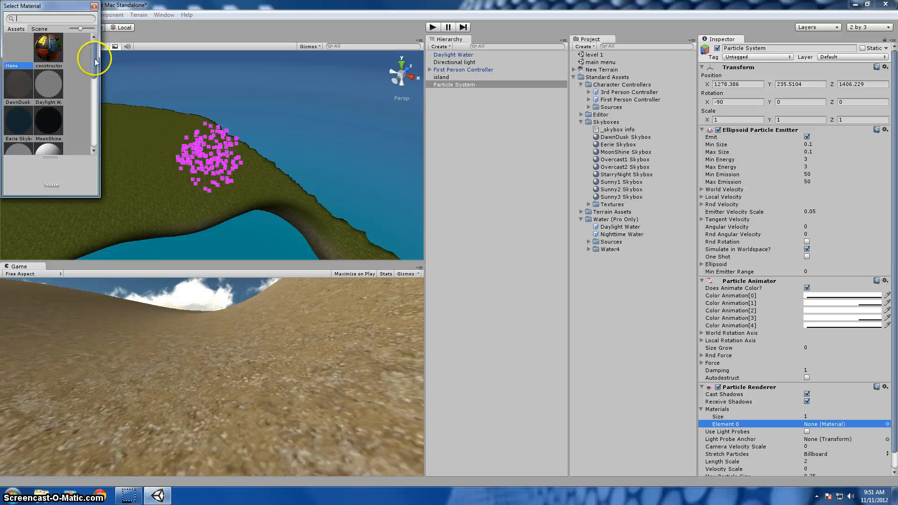
pyautogui.moveTo(93, 57); pyautogui.dragTo(86, 143)
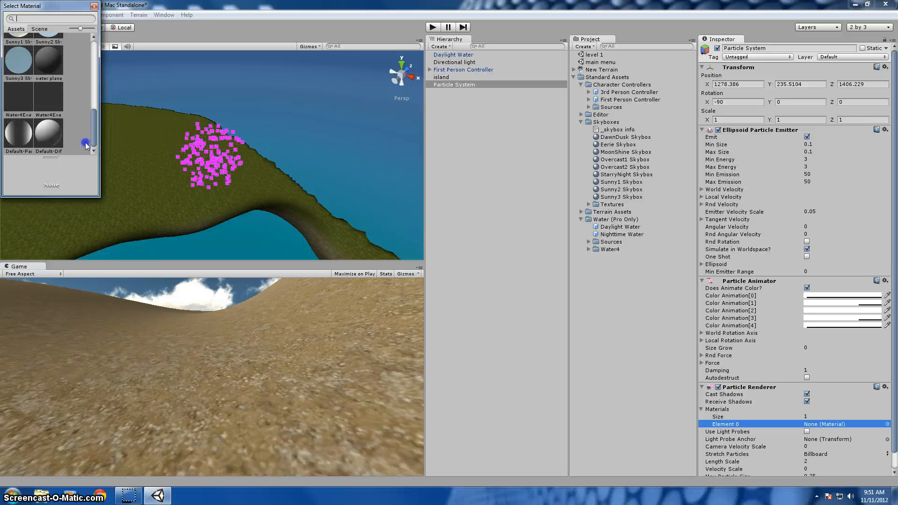
pyautogui.click(25, 133)
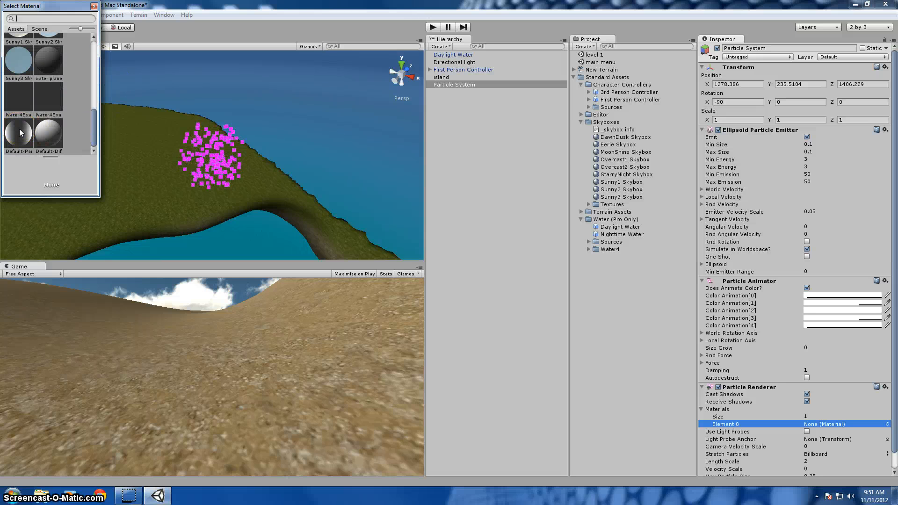
pyautogui.click(20, 129)
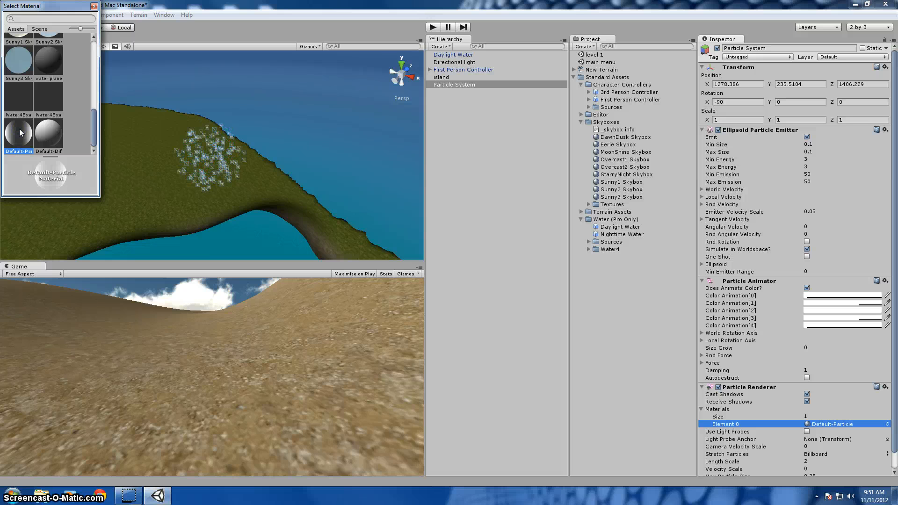
pyautogui.click(94, 7)
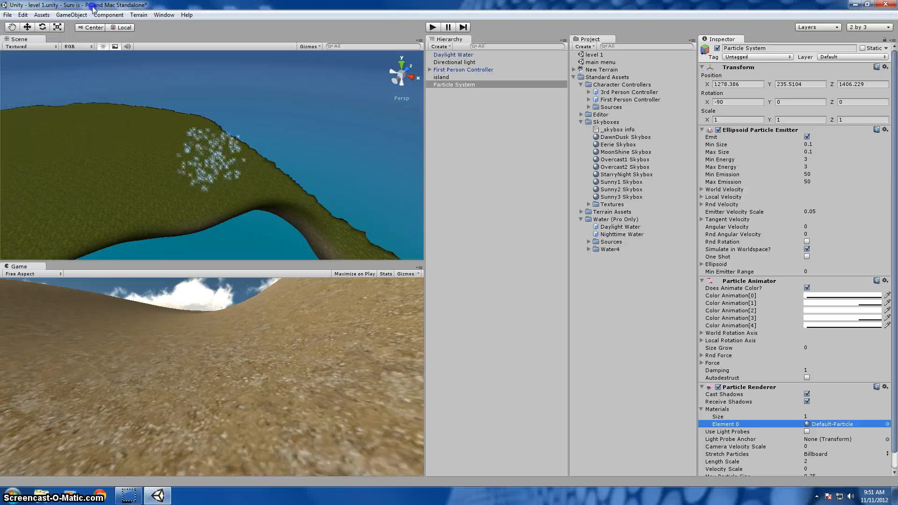
pyautogui.click(531, 213)
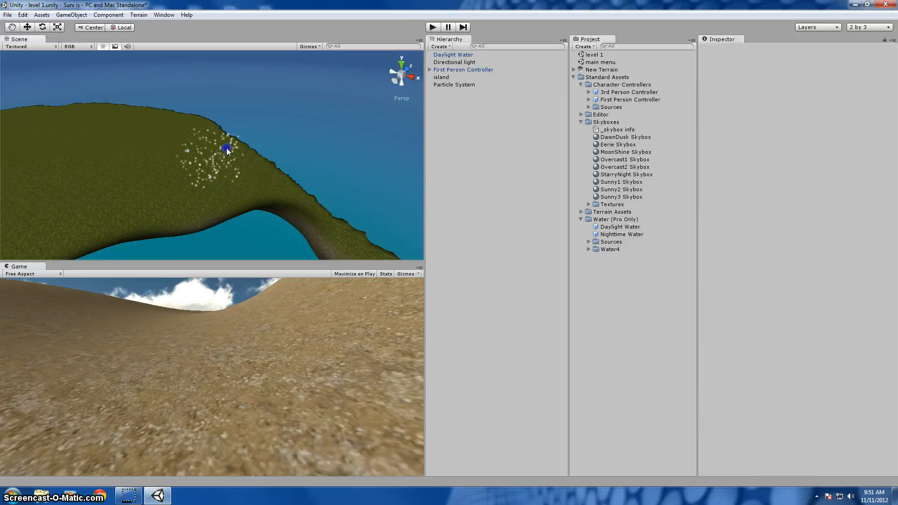
# Rename the Particle System object as "volcano stuff" and select it
pyautogui.click(446, 85)
pyautogui.rightClick(446, 85)
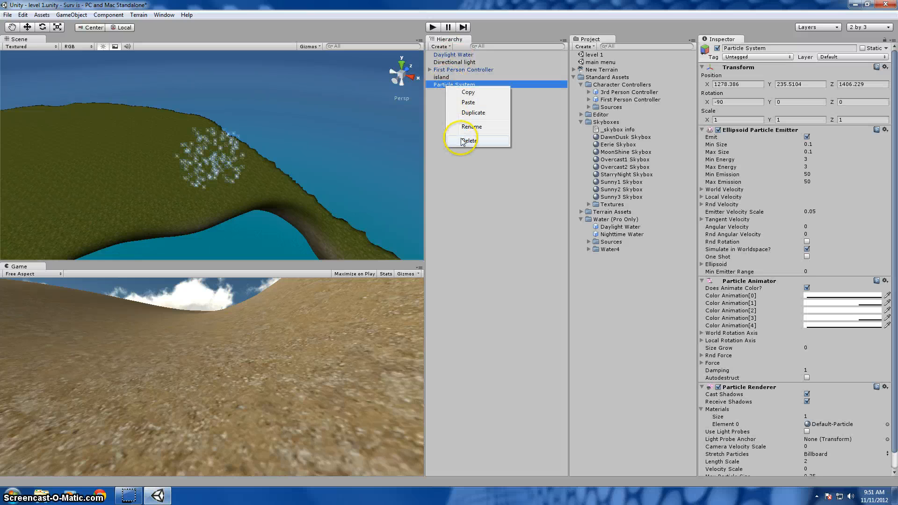
pyautogui.click(472, 127)
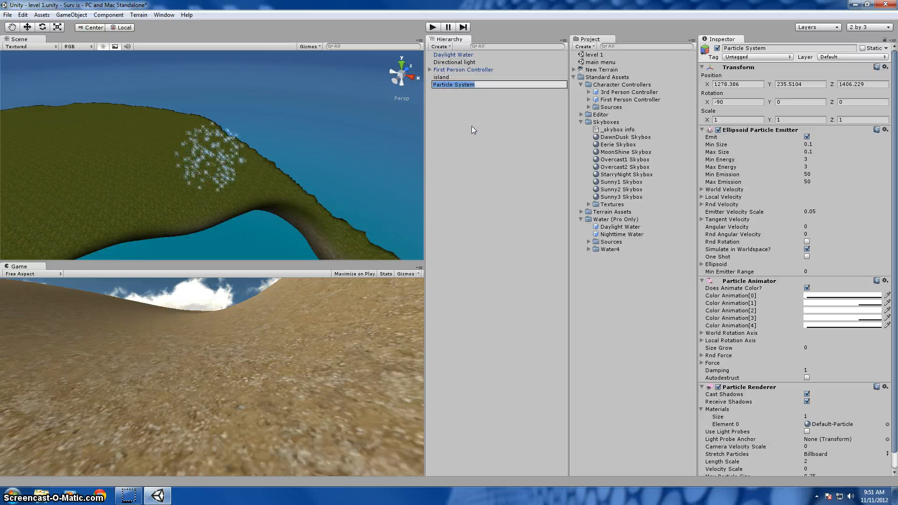
pyautogui.press('BackSpace')
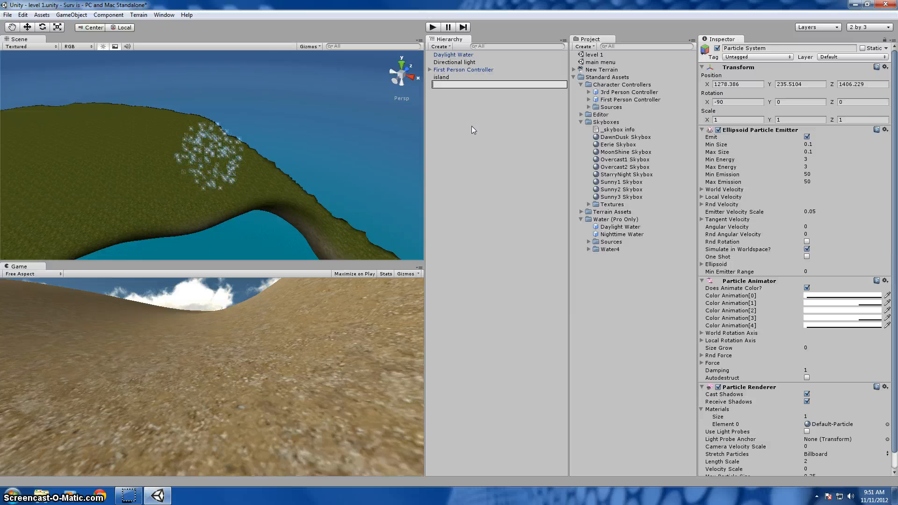
pyautogui.write('vo')
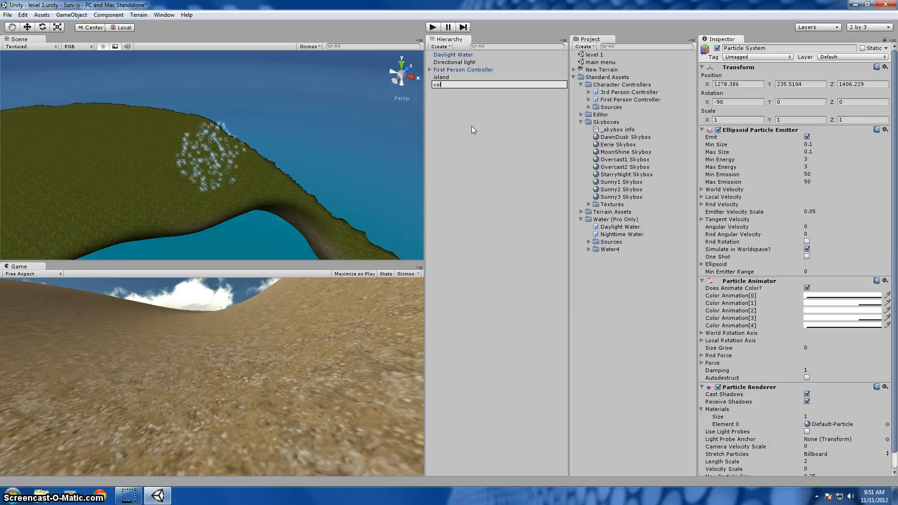
pyautogui.write('lcano ')
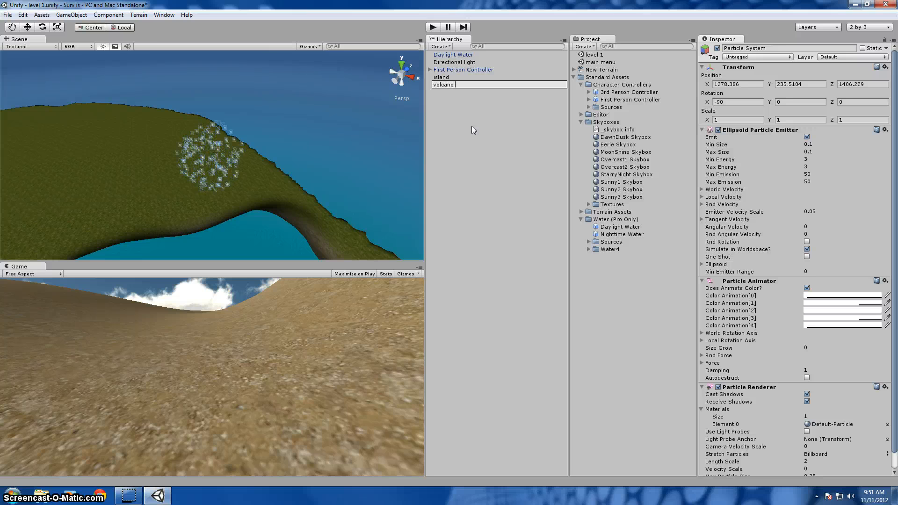
pyautogui.write('stuff')
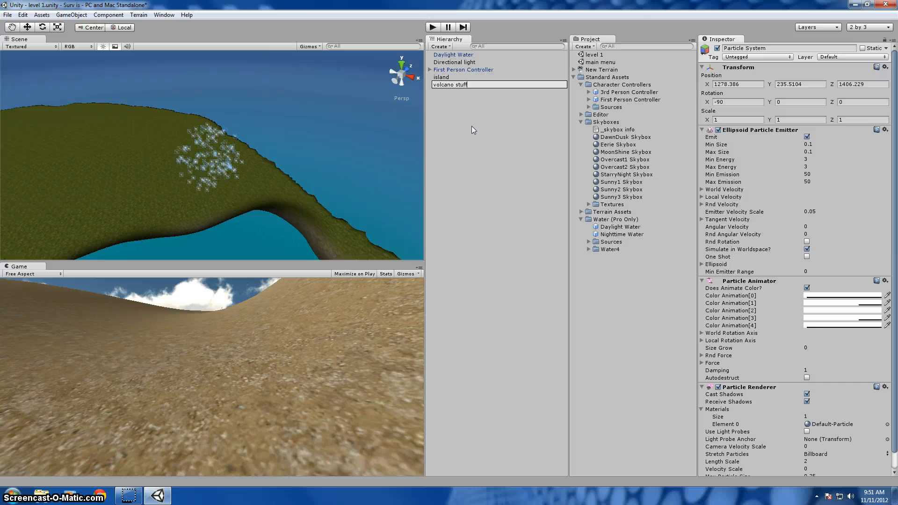
pyautogui.click(471, 125)
pyautogui.click(470, 86)
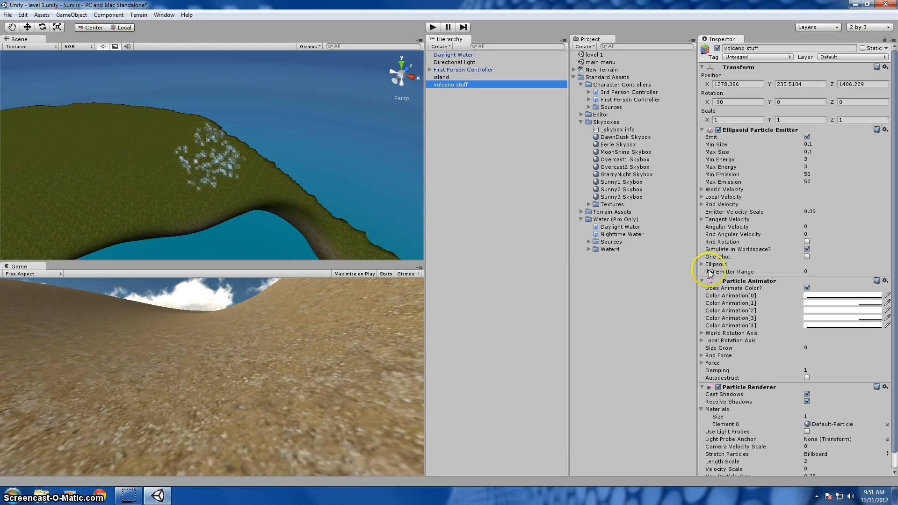